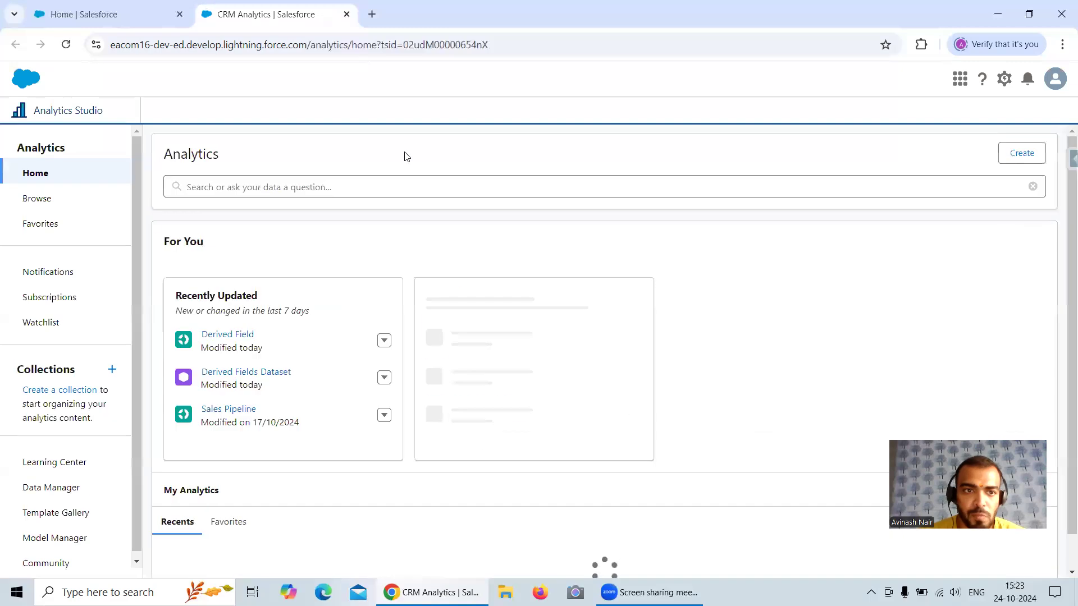
# Step: Open the Free Session 6 dataflow in Data Manager and go to the end of its Derived Fields computeExpression node's field list
pyautogui.click(59, 488)
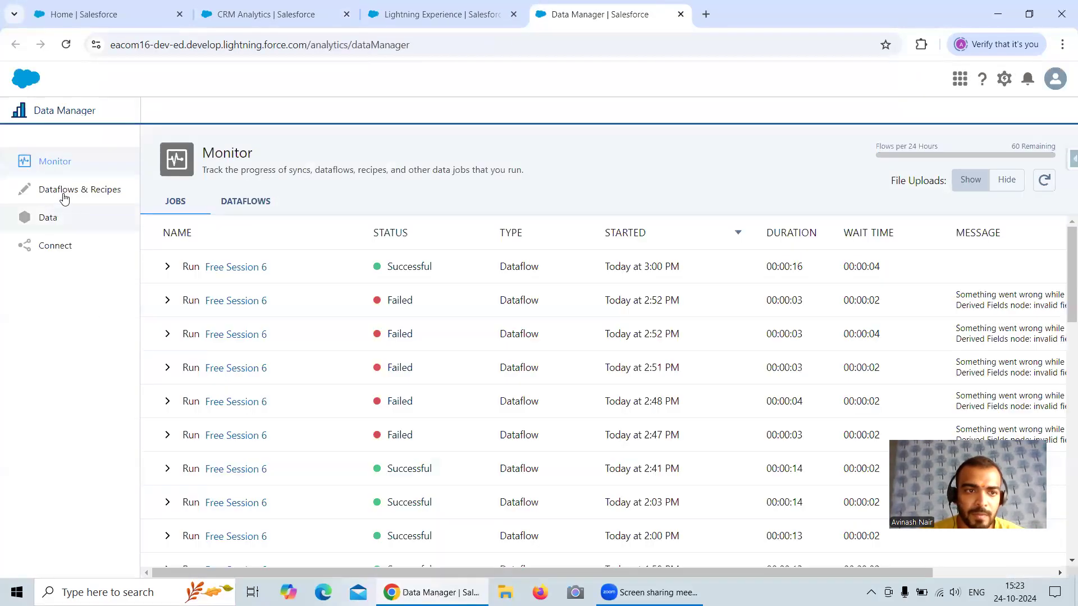
pyautogui.click(63, 195)
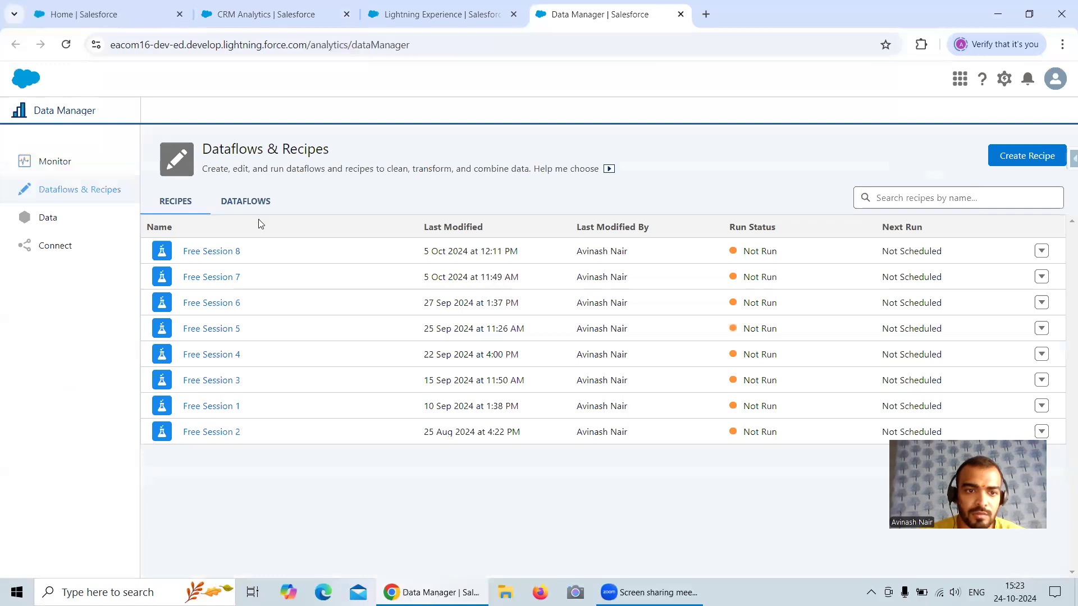
pyautogui.click(247, 202)
pyautogui.click(239, 461)
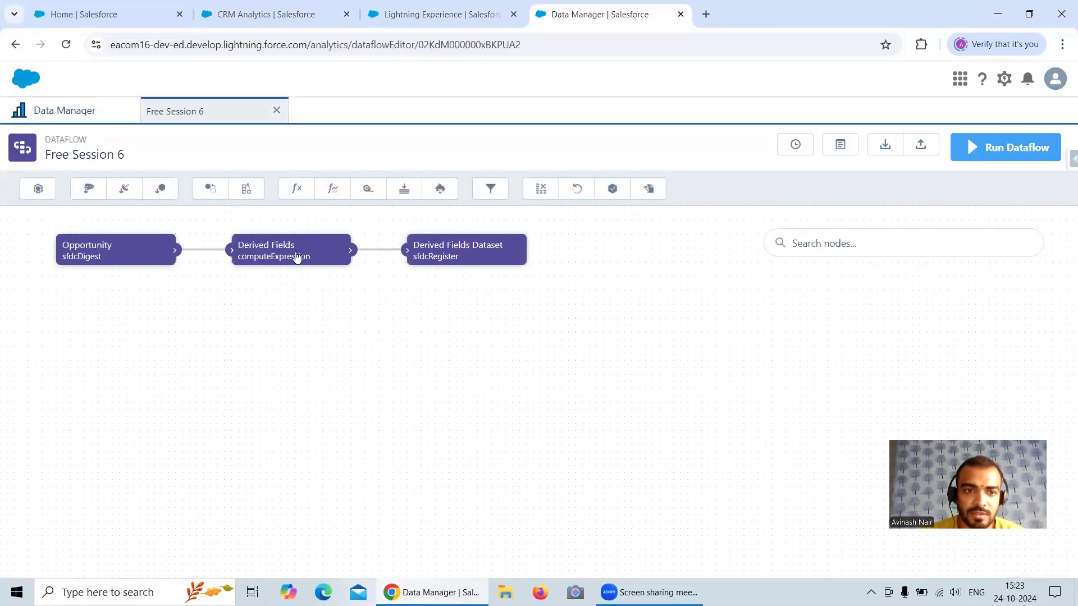
pyautogui.click(294, 247)
pyautogui.scroll(-10, 584, 344)
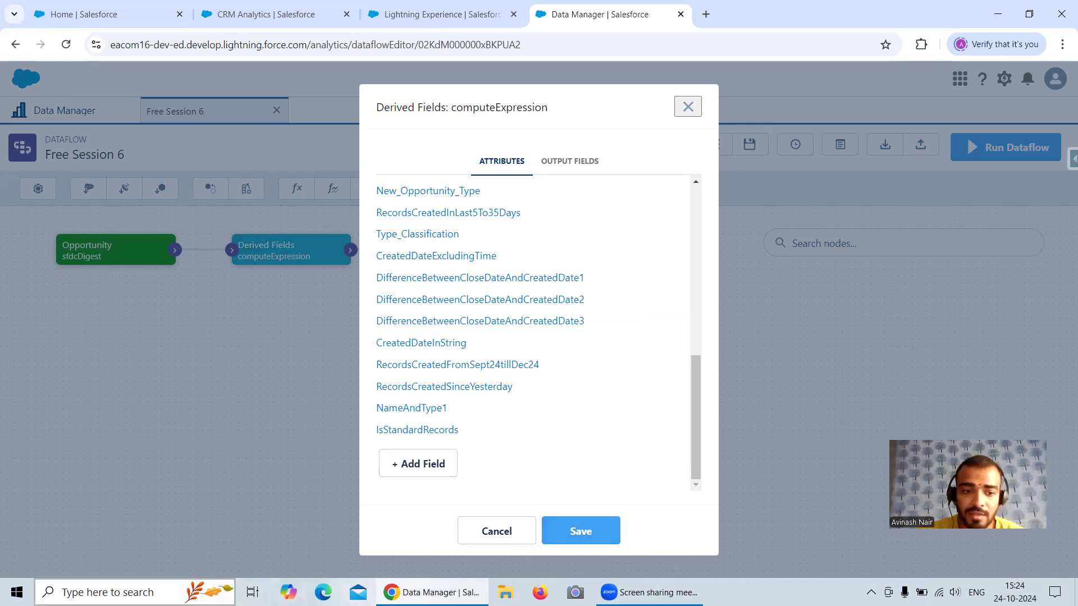
# Step: Open Notepad++ with the scratch notes
pyautogui.click(135, 592)
pyautogui.write('note')
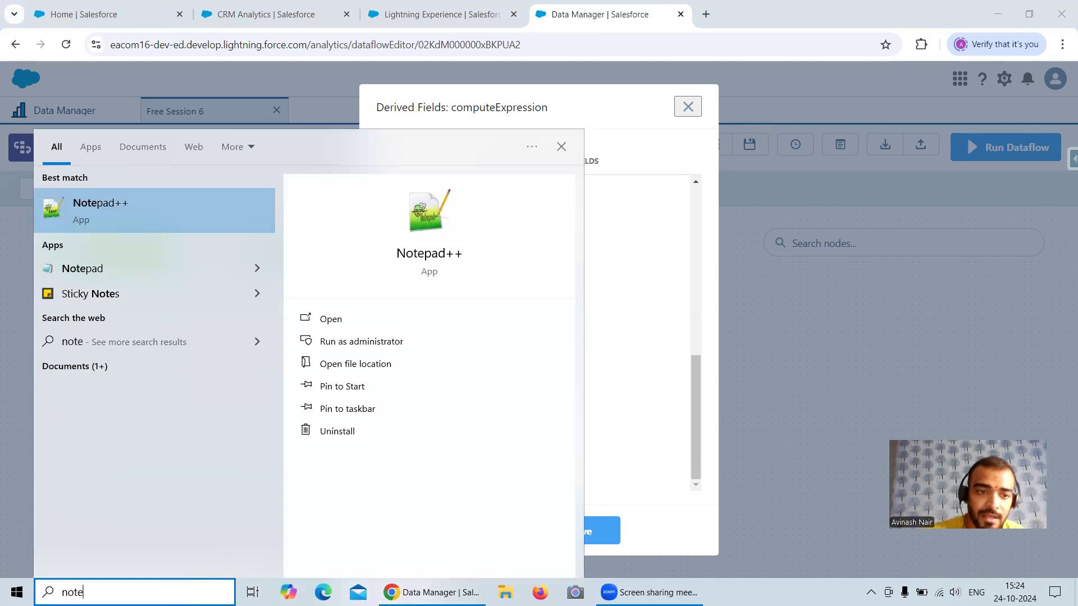
pyautogui.click(150, 202)
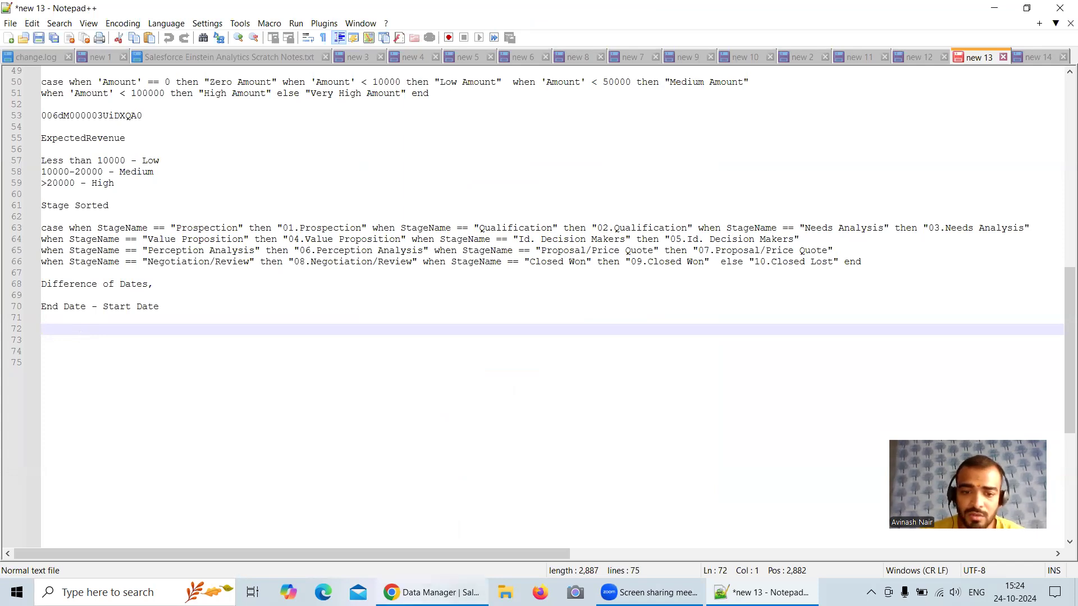
# Step: Switch back to Chrome, search Google for "gmt to pst" in a new tab, and open the Savvy Time GMT to PST converter
pyautogui.hotkey('alt', 'Tab')
pyautogui.click(734, 23)
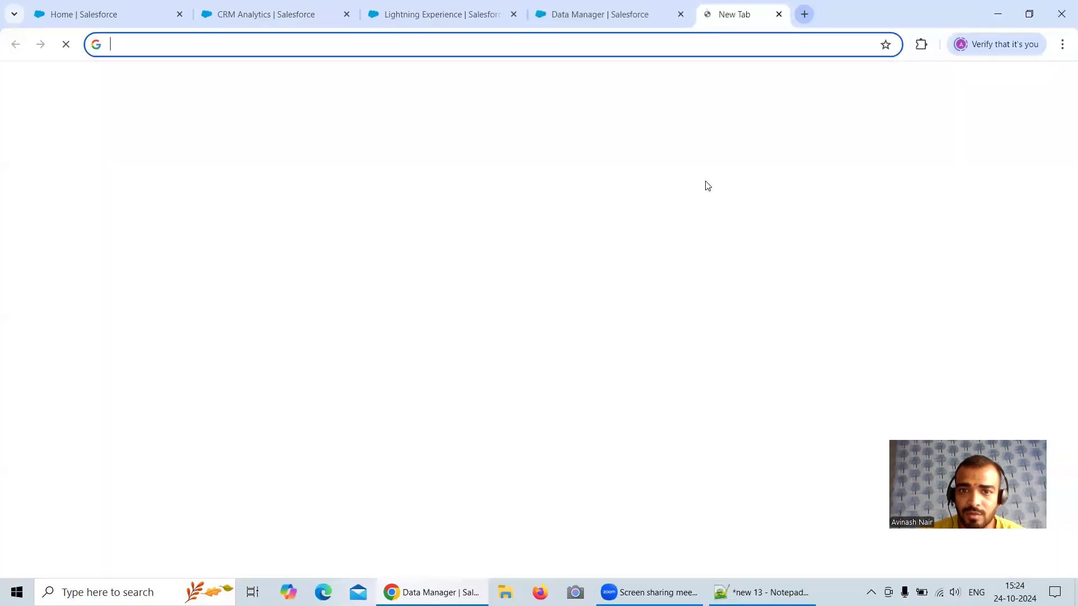
pyautogui.click(453, 259)
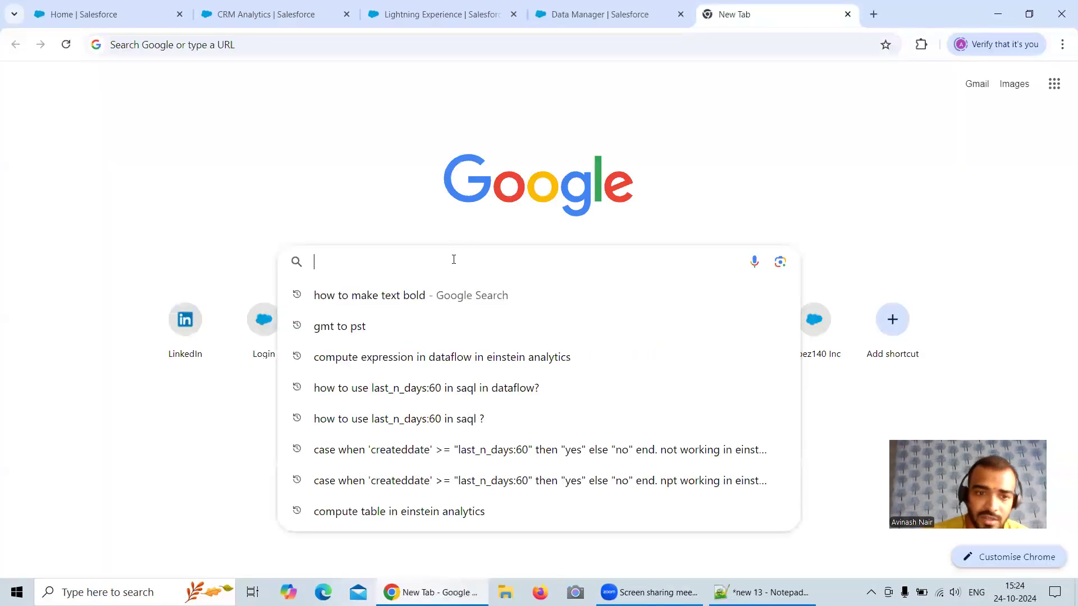
pyautogui.click(355, 328)
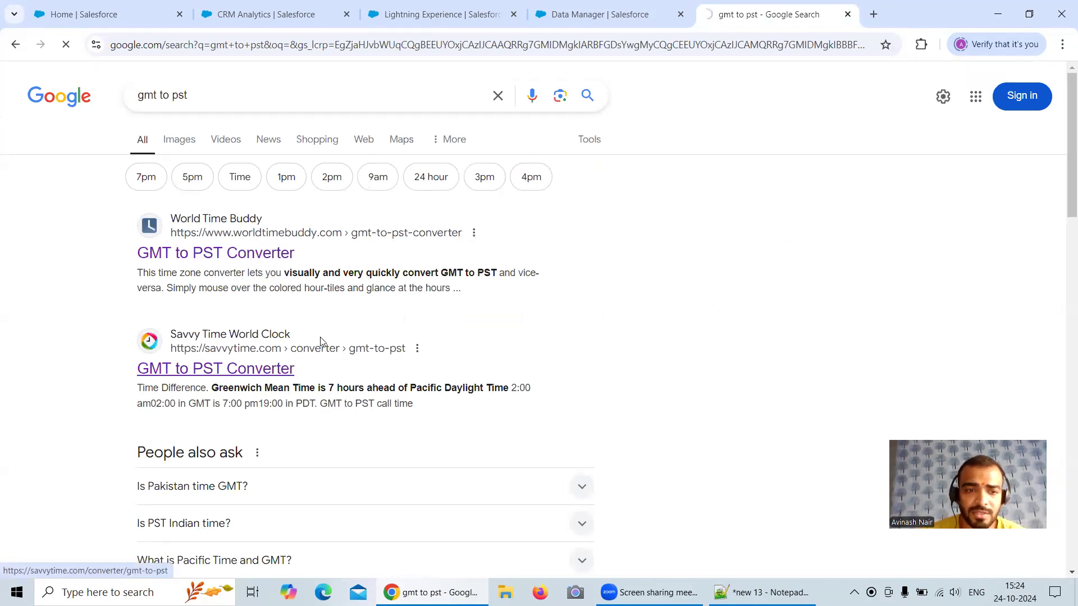
pyautogui.click(390, 336)
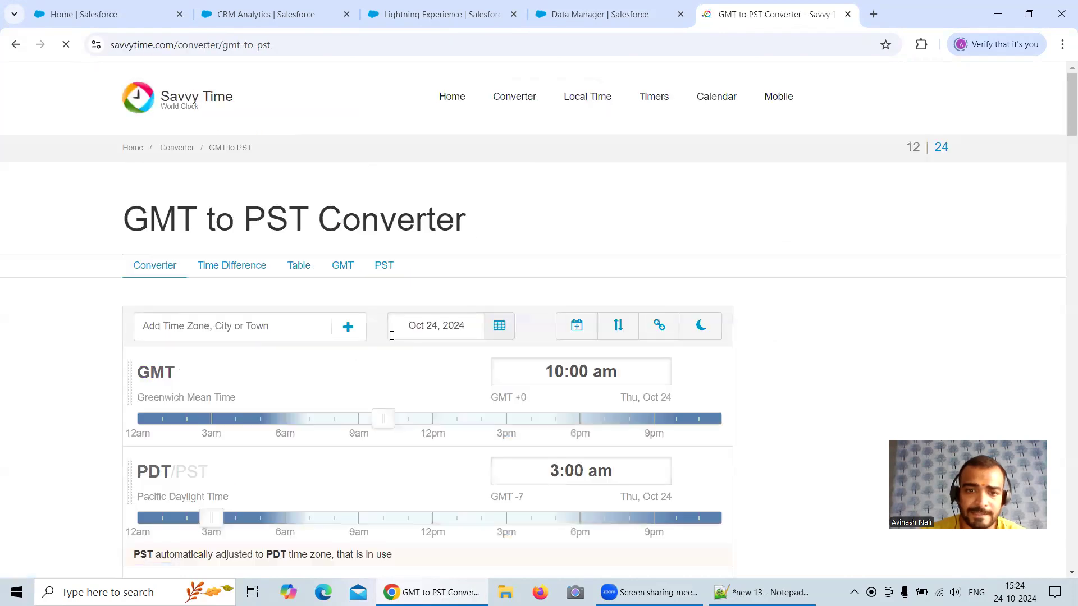
# Step: Compare the GMT and PDT/PST times in the converter to read the hour difference
pyautogui.scroll(-1, 400, 337)
pyautogui.scroll(-2, 399, 337)
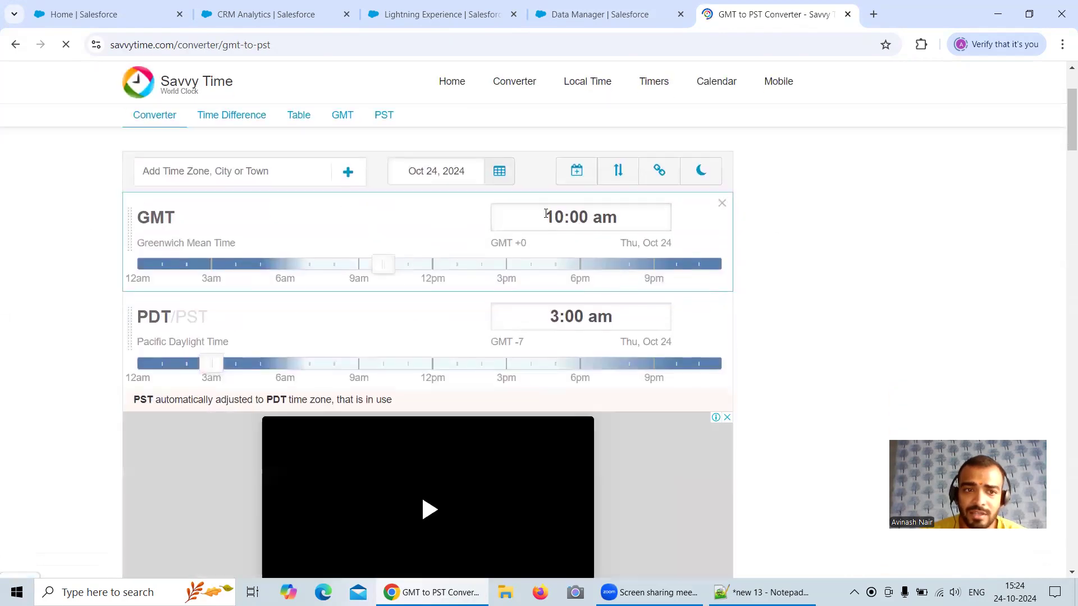
pyautogui.rightClick(559, 217)
pyautogui.click(771, 171)
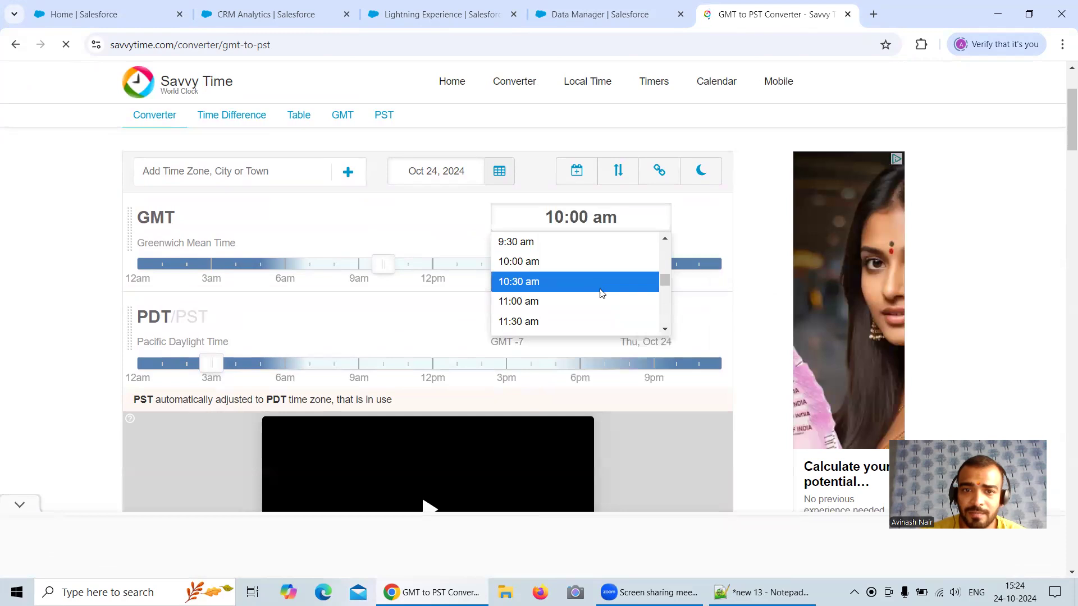
pyautogui.click(732, 205)
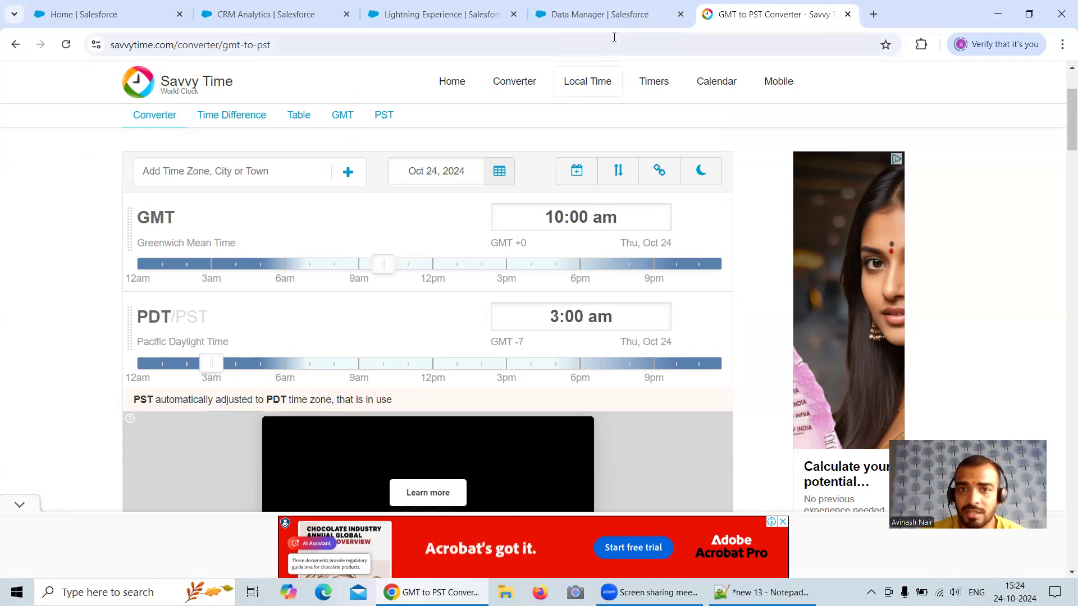
# Step: Return to the dataflow's Derived Fields node and add a new field named CreatedDateInPSTTimeZone
pyautogui.moveTo(614, 25)
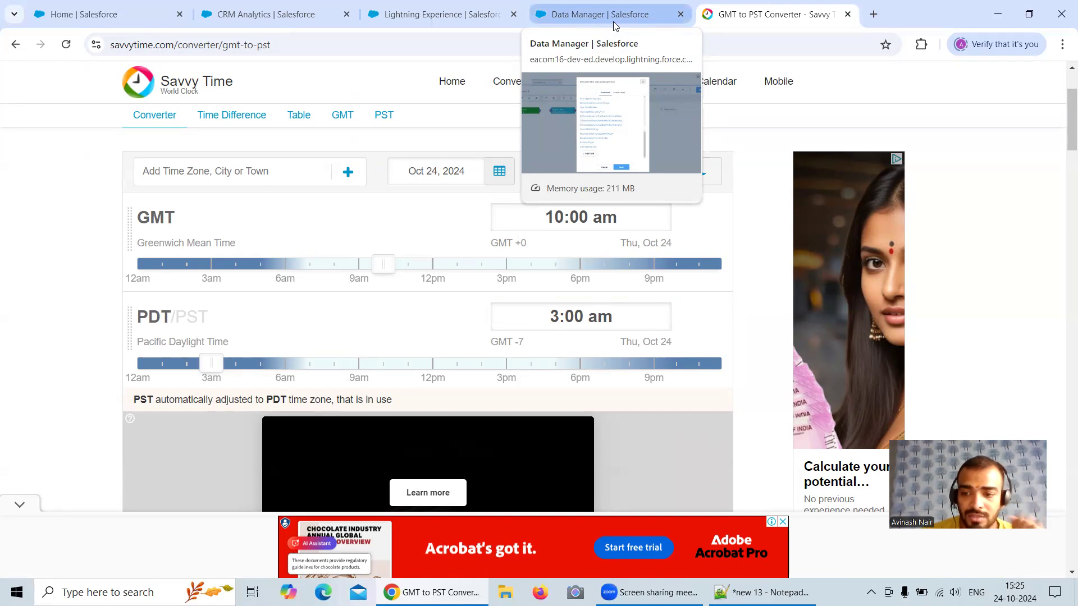
pyautogui.click(615, 25)
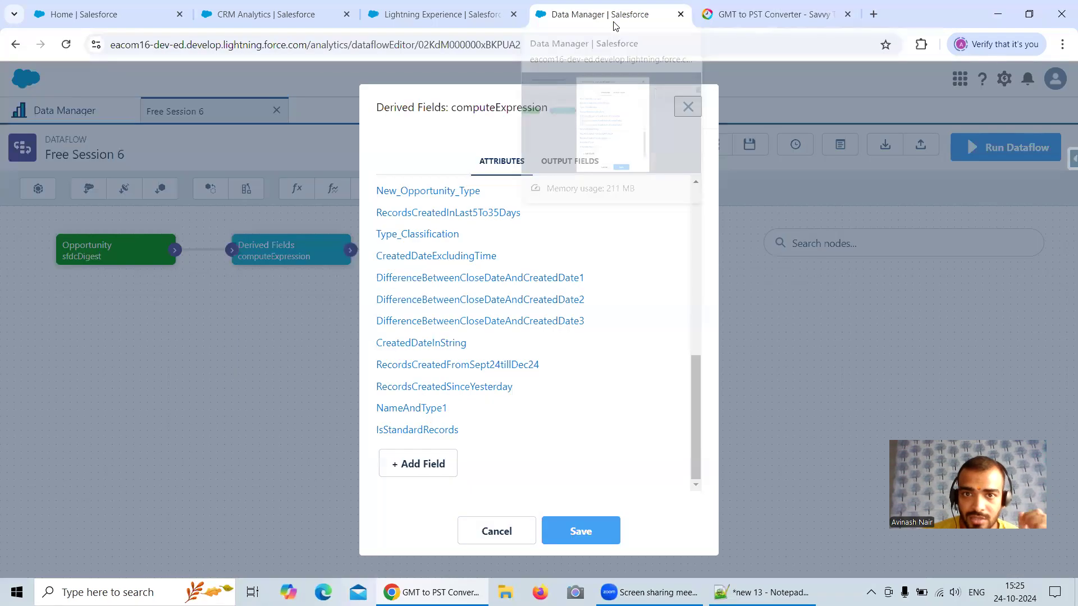
pyautogui.click(441, 466)
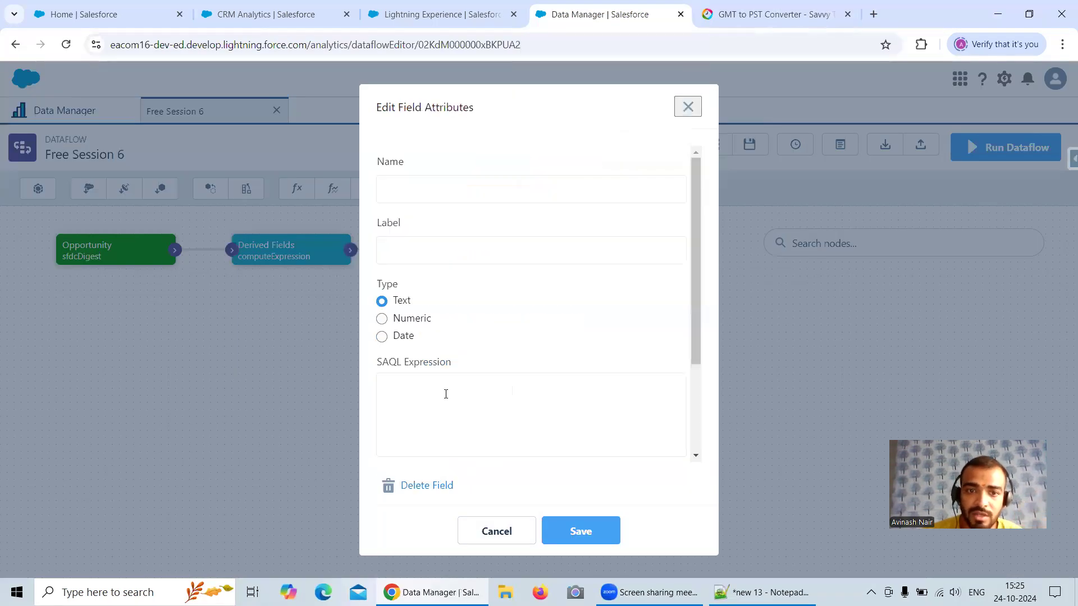
pyautogui.click(448, 185)
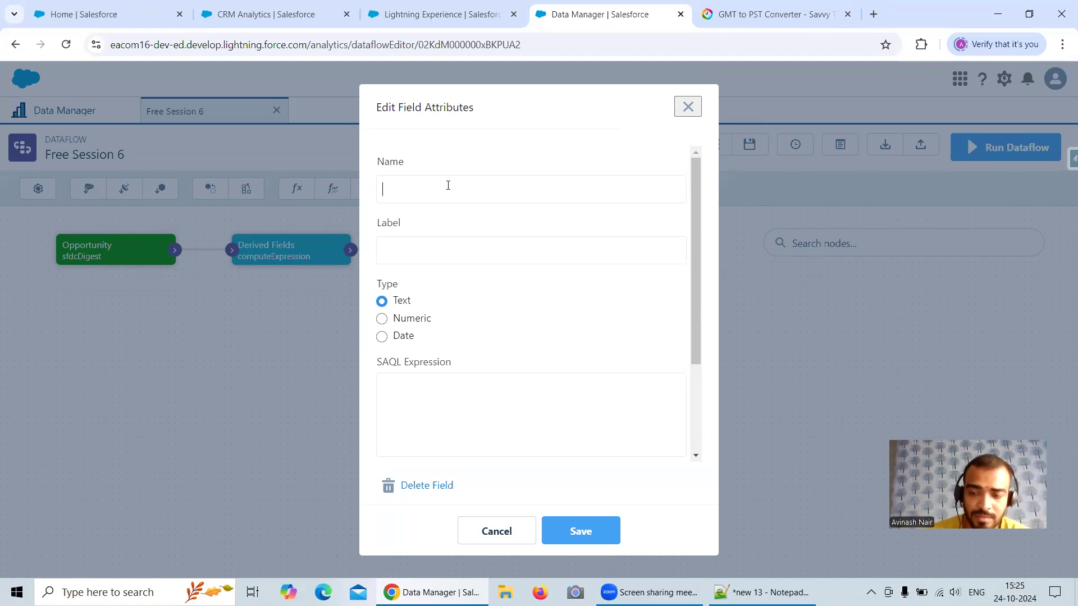
pyautogui.write('Crea')
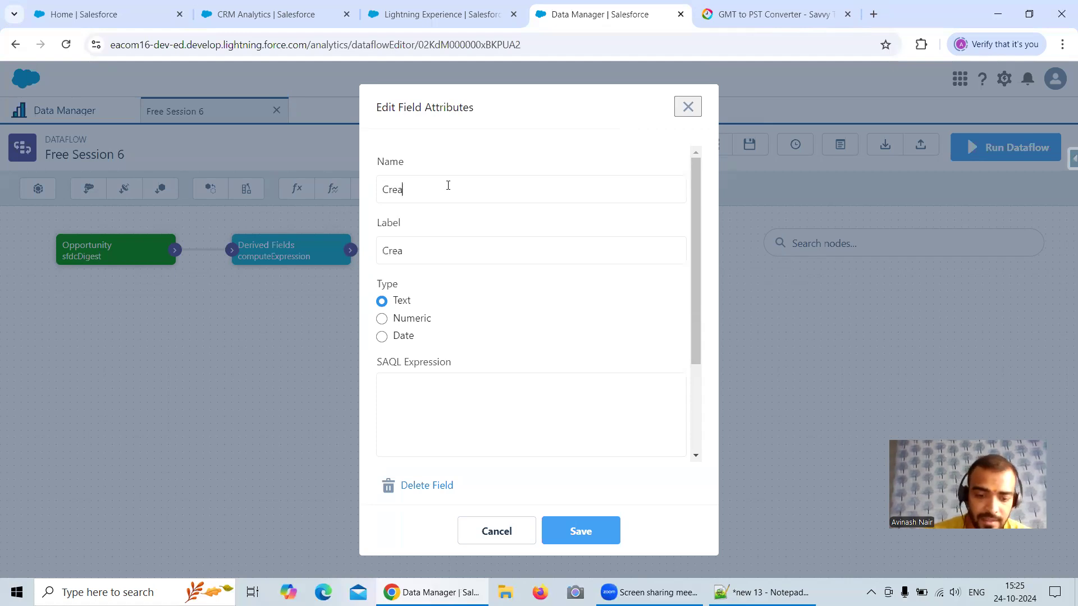
pyautogui.write('tedDatein')
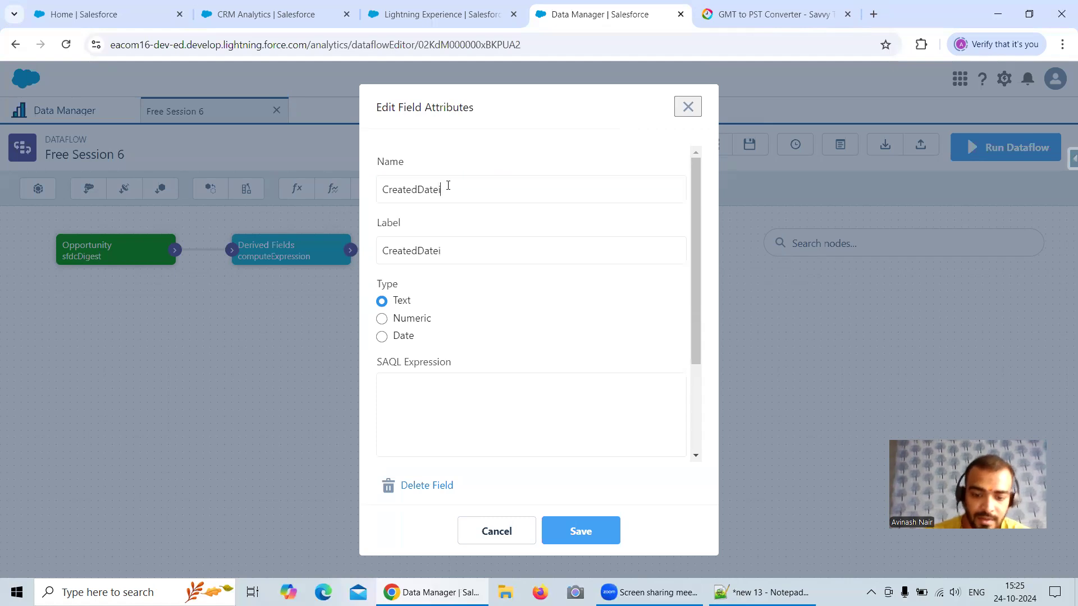
pyautogui.press('BackSpace')
pyautogui.press('BackSpace')
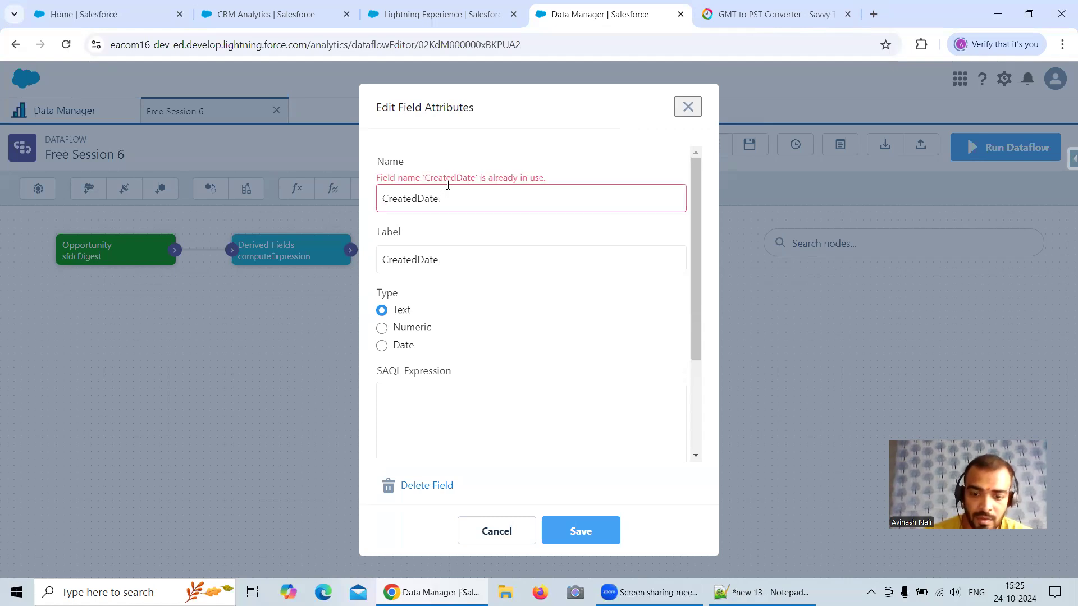
pyautogui.write('InPSTTimeZone')
# Step: Begin the field's SAQL expression with toDate('CreatedDate_sec_epoch' - ), leaving the amount after the minus sign empty
pyautogui.click(420, 395)
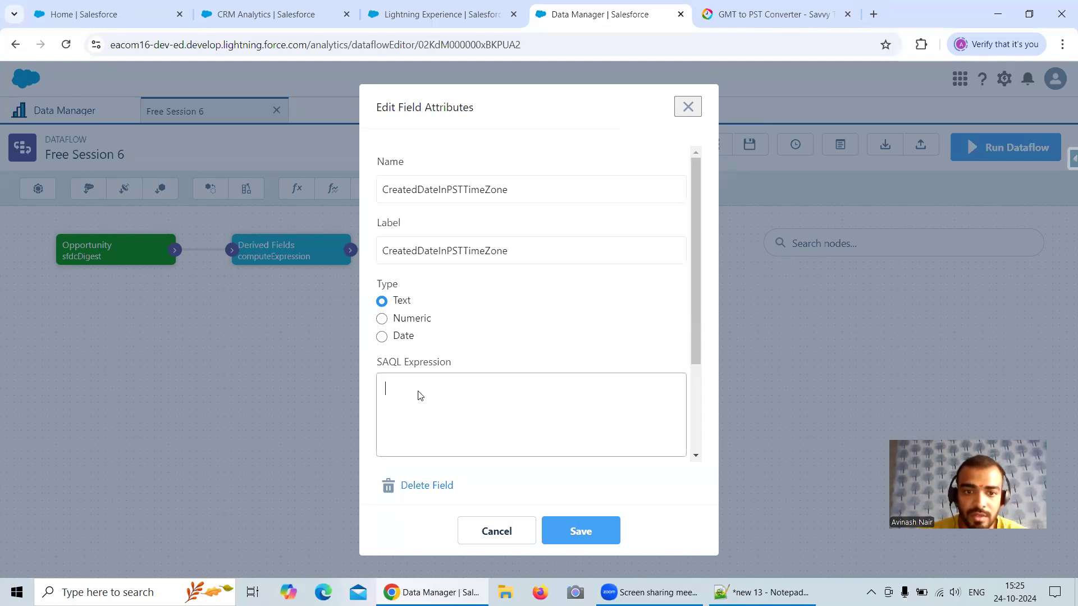
pyautogui.write('to')
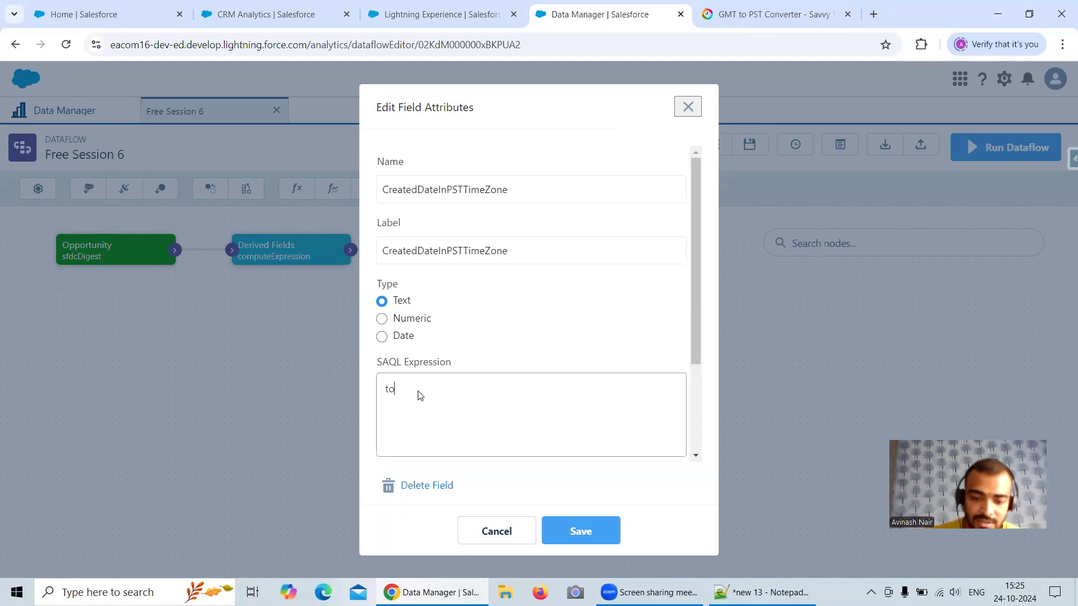
pyautogui.write('Date()')
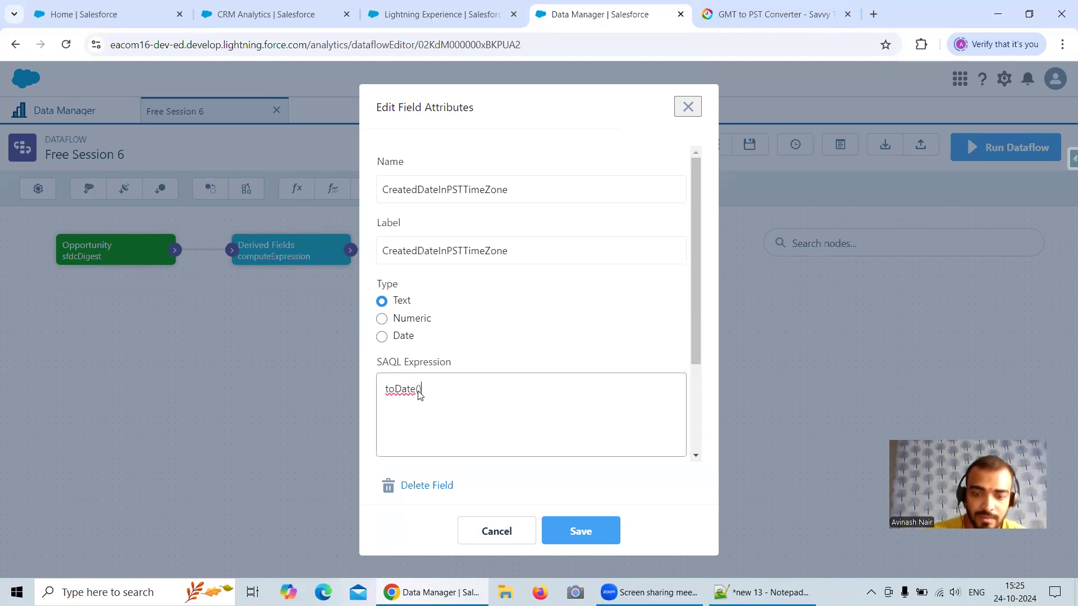
pyautogui.write("''CreatedDa")
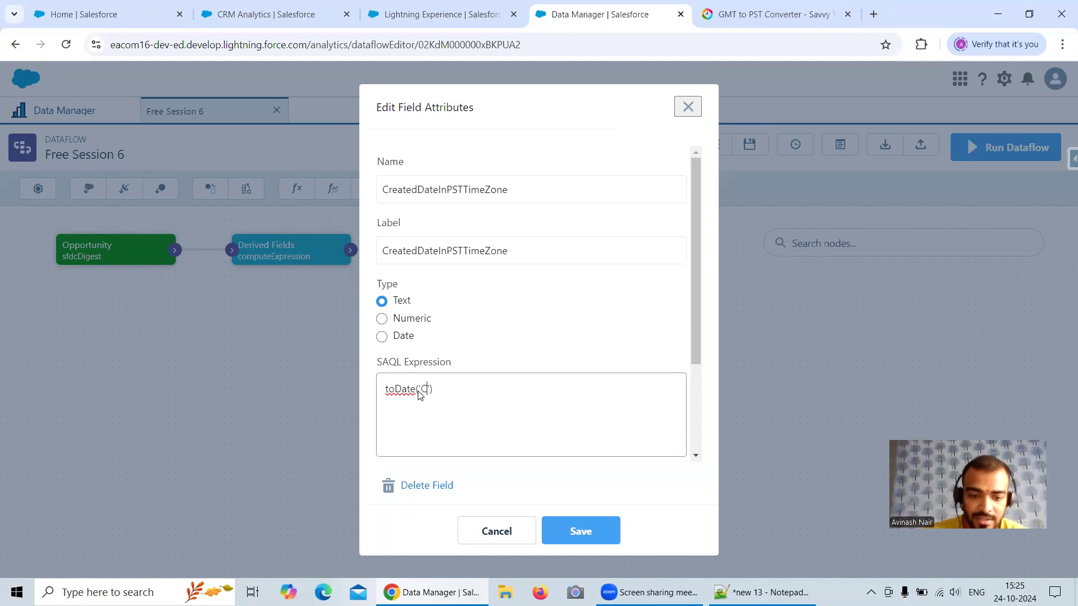
pyautogui.write('te_sec_')
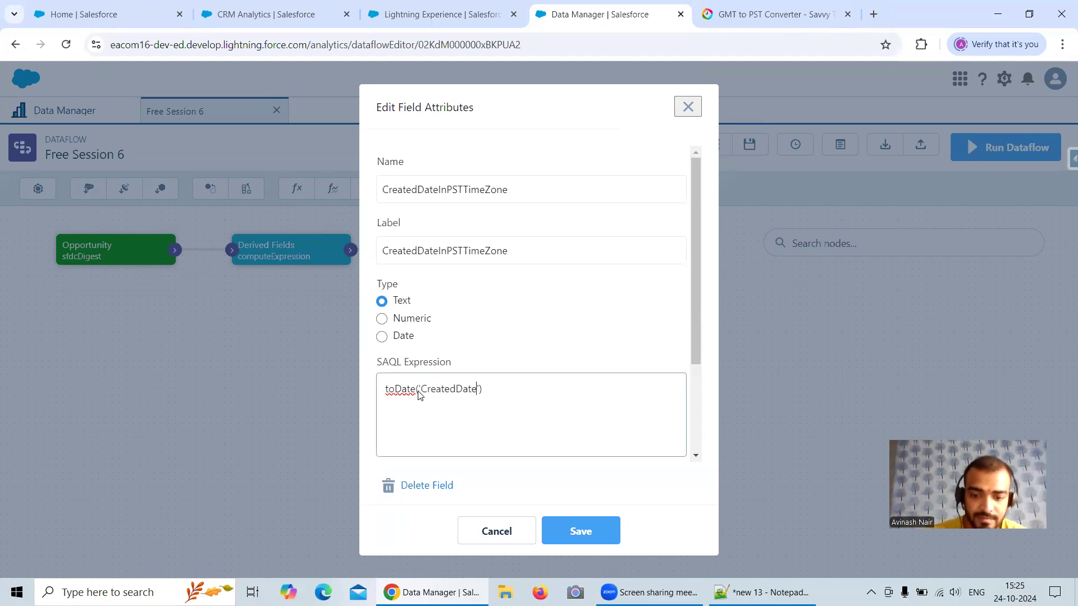
pyautogui.write('epoch')
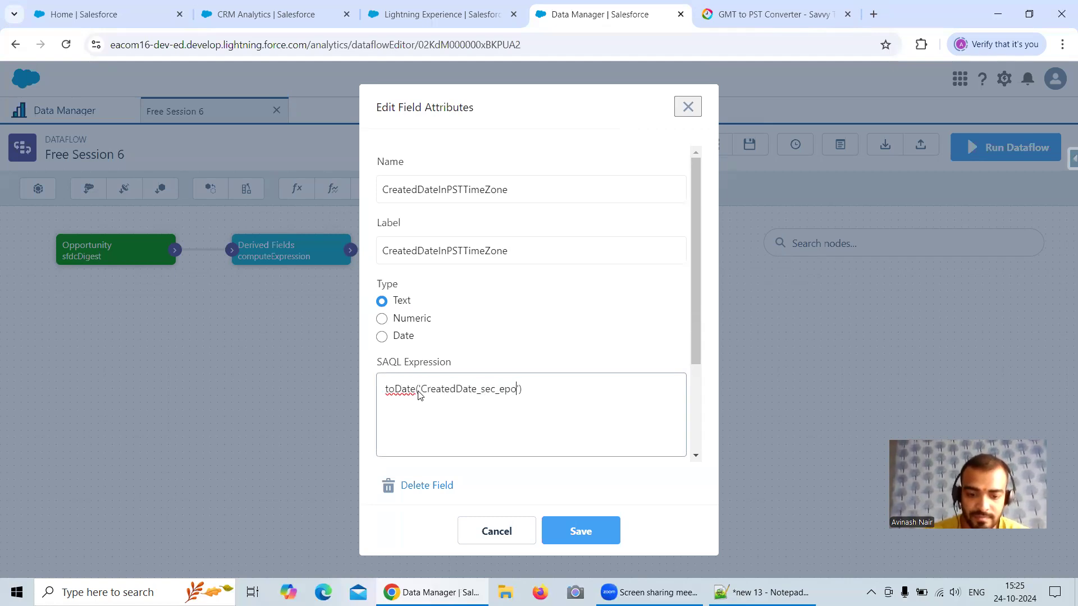
pyautogui.press('Right')
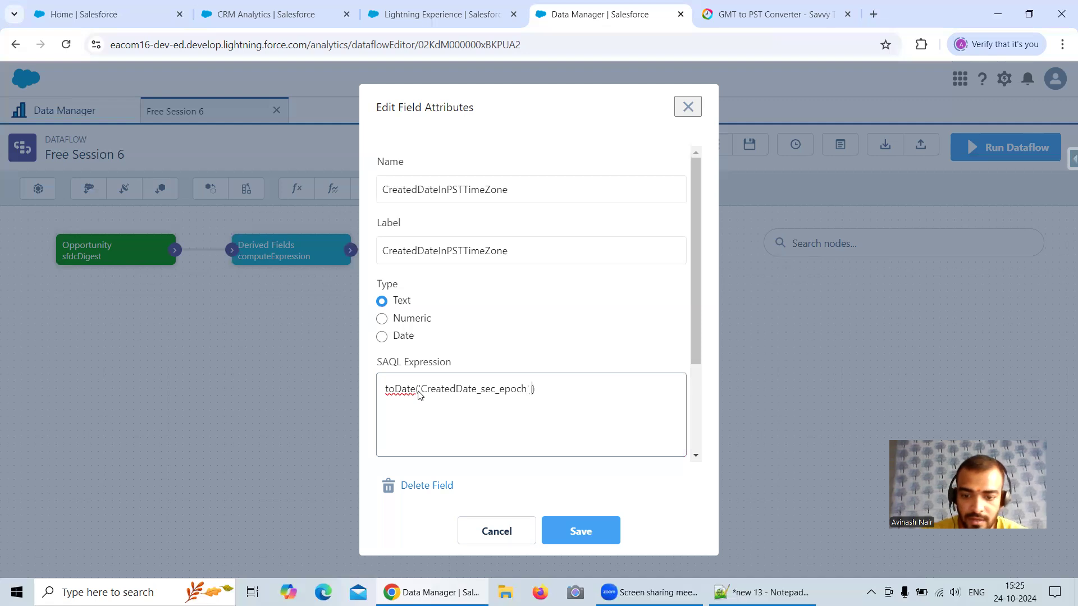
pyautogui.write('-')
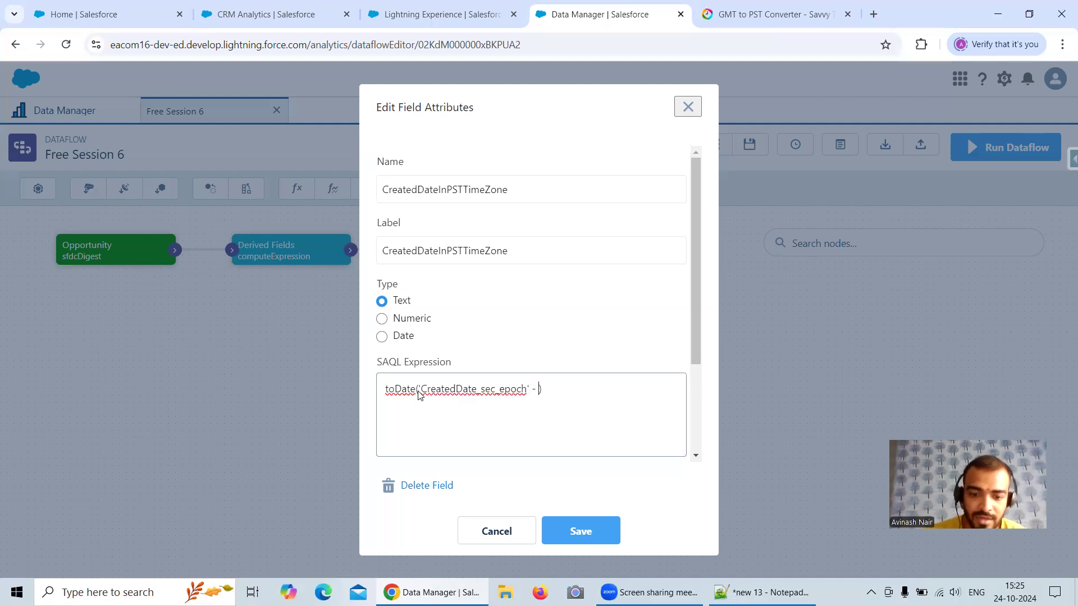
# Step: Switch to Notepad++ and add the note "PST is 7 hours behind GMT" below the End Date - Start Date line
pyautogui.click(813, 592)
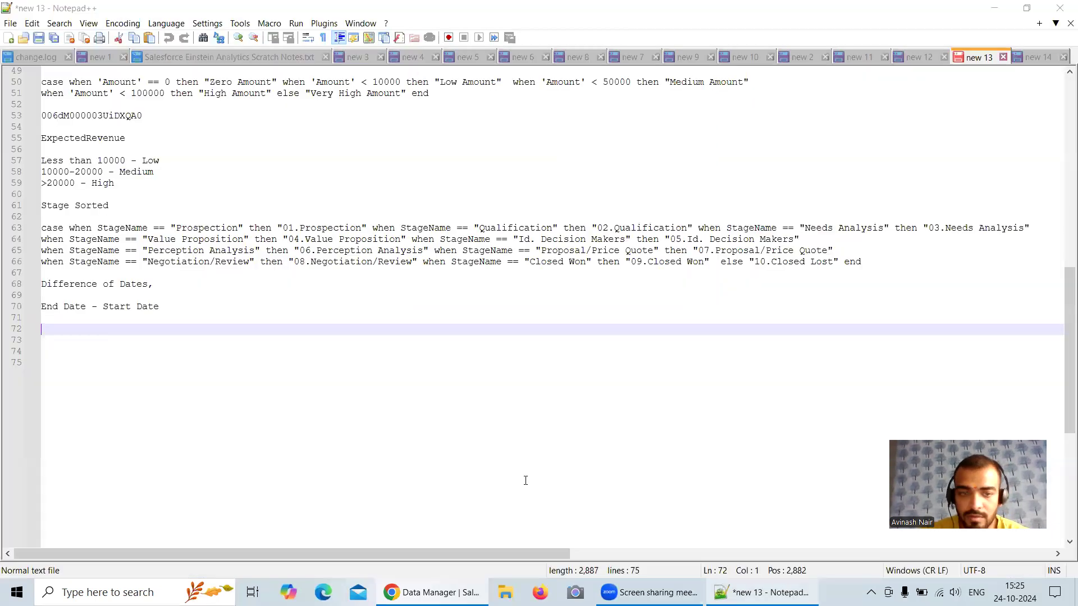
pyautogui.write('PsT')
pyautogui.press('BackSpace')
pyautogui.press('BackSpace')
pyautogui.write('ST ')
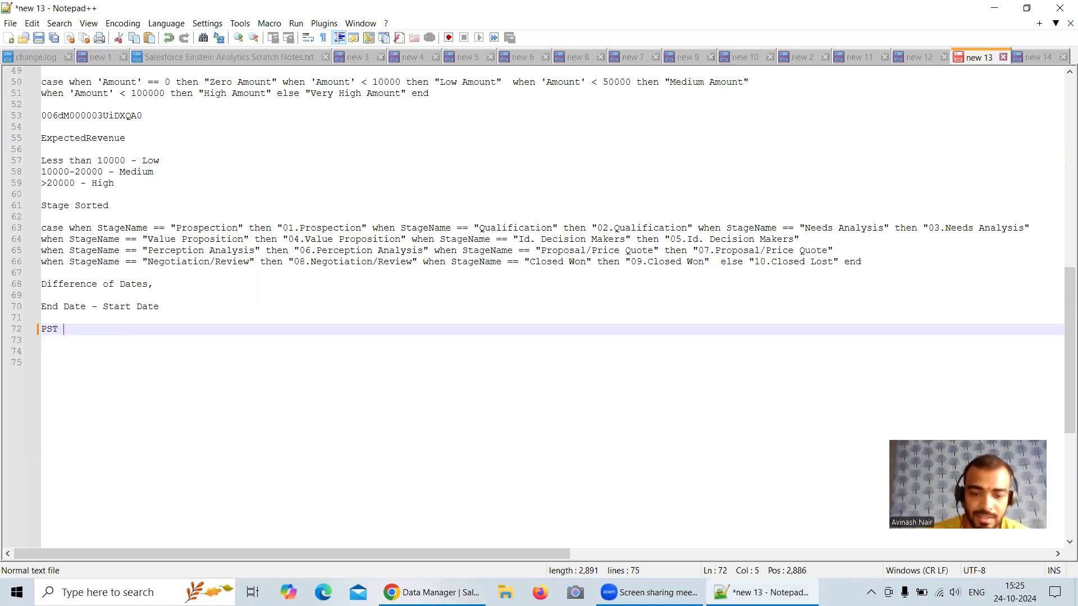
pyautogui.write('is 7 hours behinf')
pyautogui.press('BackSpace')
pyautogui.write('d GMT')
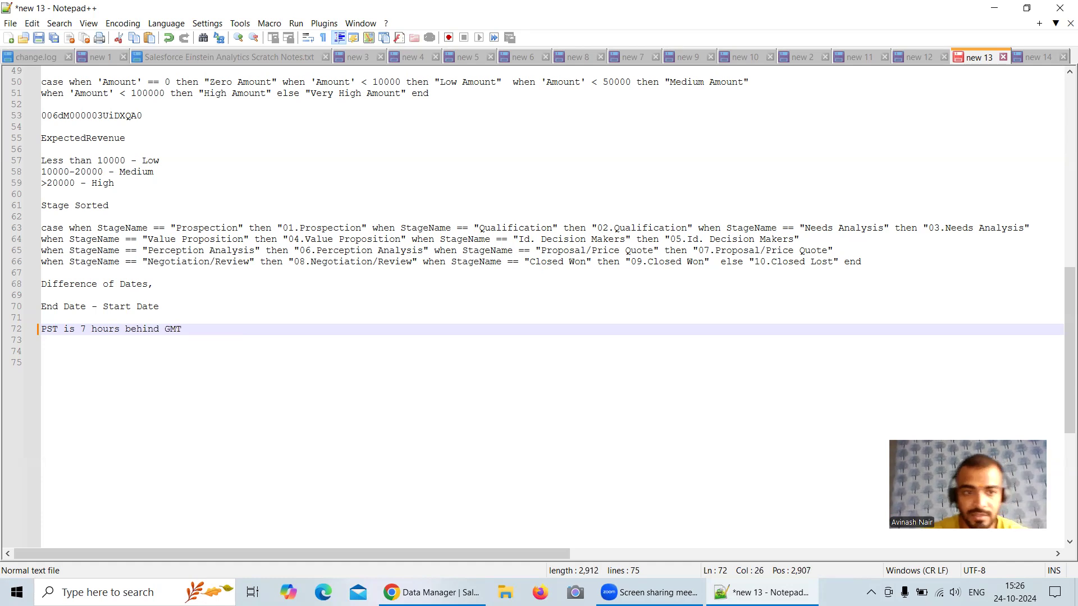
# Step: Add the note "1 hour = 3600 sec" below the time zone note, separated by a blank line
pyautogui.press('Return')
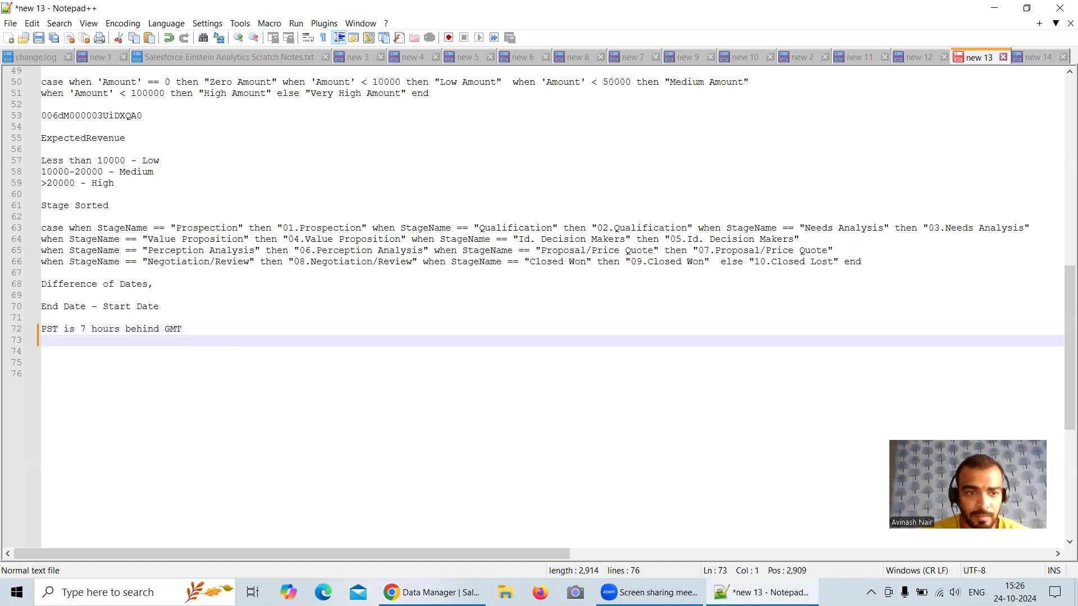
pyautogui.press('Return')
pyautogui.write('1 hour = 360')
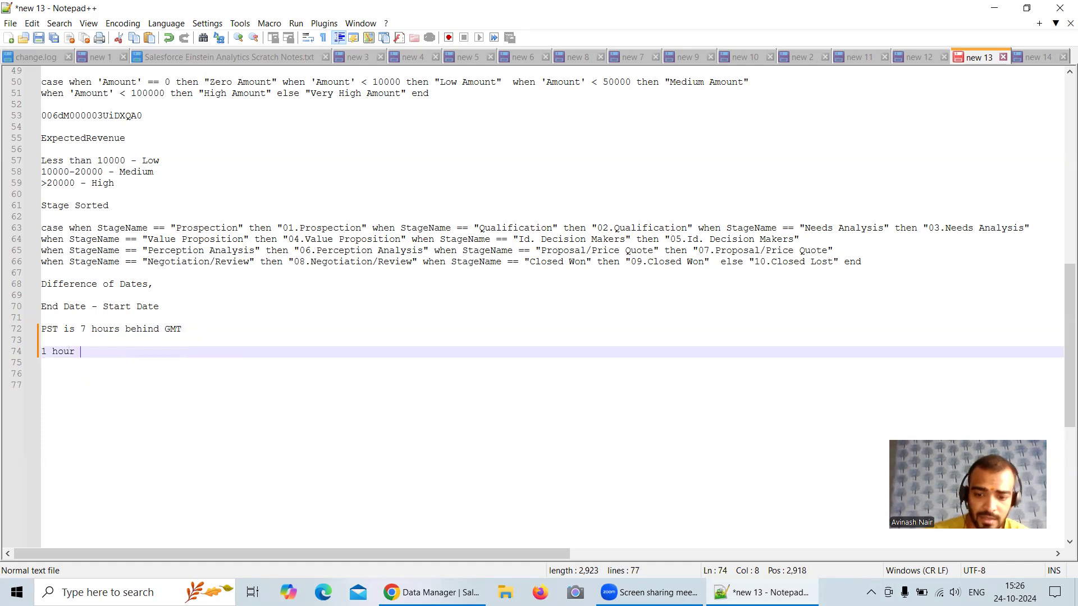
pyautogui.write('0 sec')
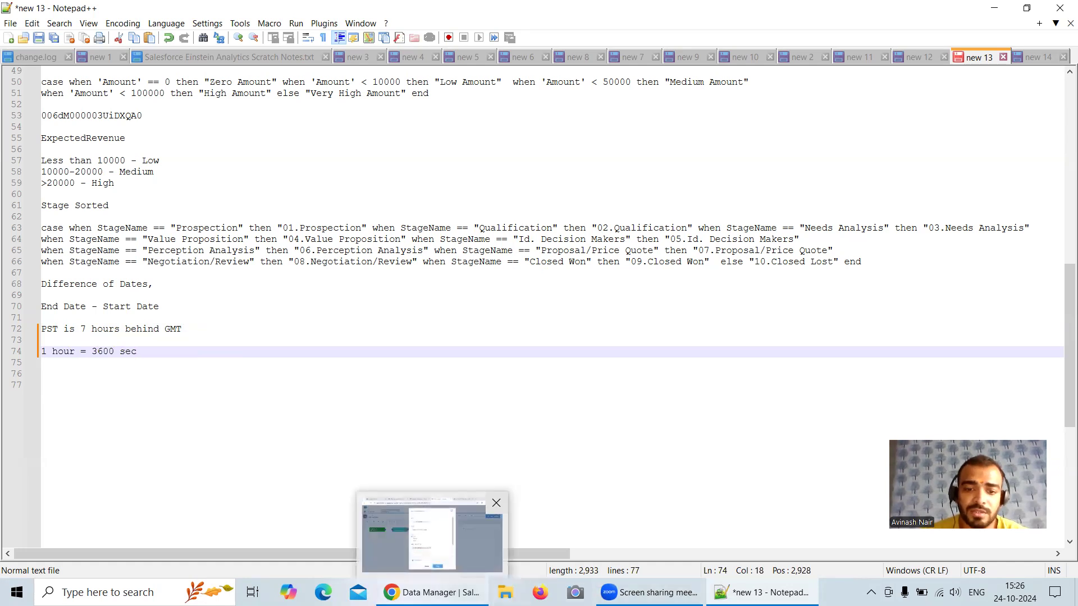
# Step: Return to the dataflow, complete the SAQL expression as toDate('CreatedDate_sec_epoch' - 3600*8), and save the field and its node
pyautogui.click(432, 592)
pyautogui.write('3600')
pyautogui.write('88')
pyautogui.press('BackSpace')
pyautogui.press('BackSpace')
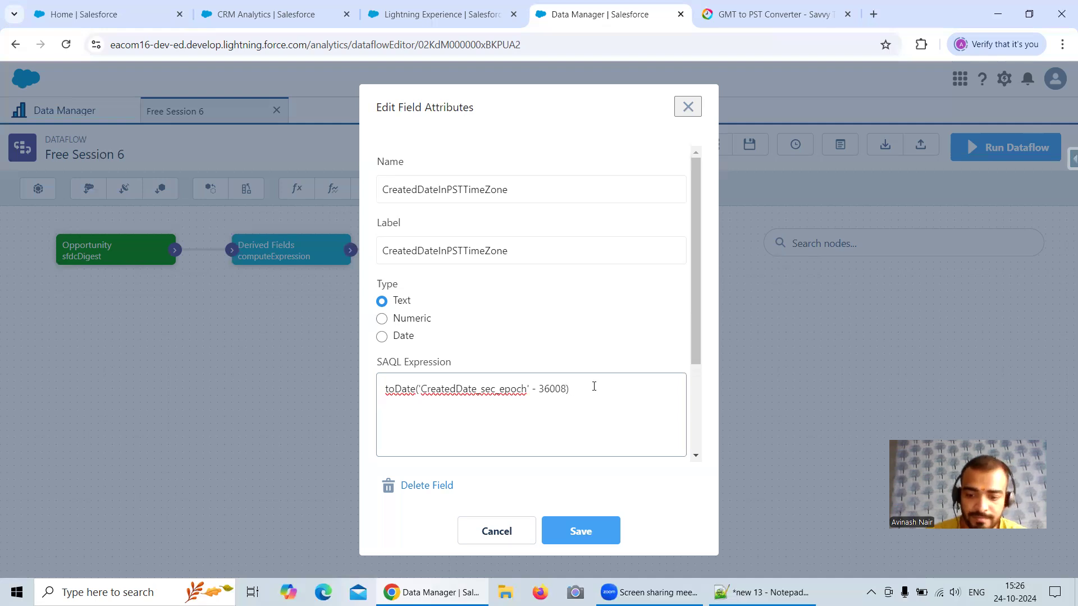
pyautogui.write('*')
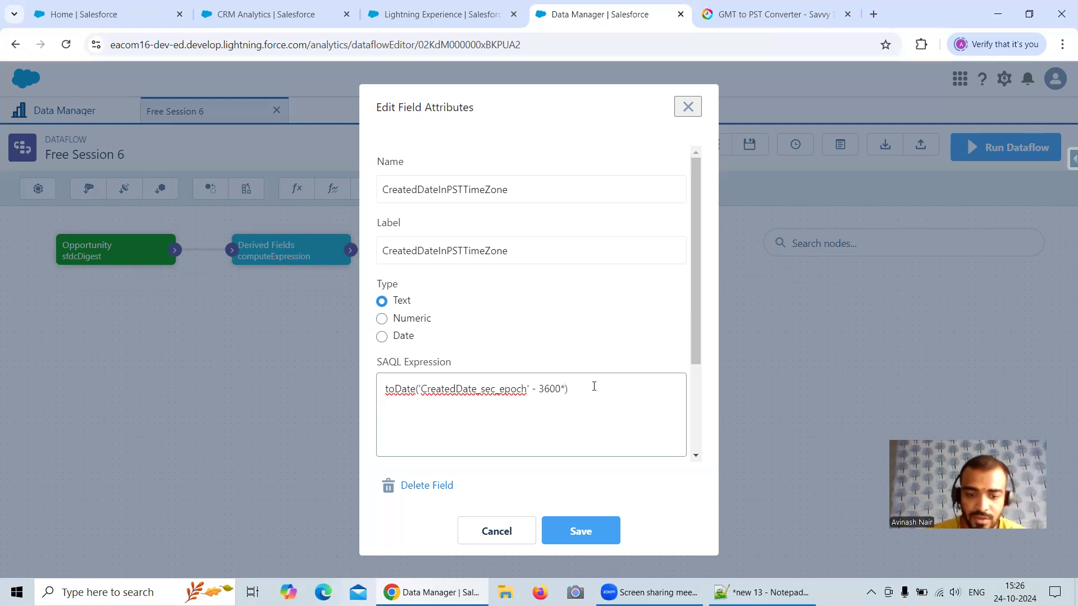
pyautogui.write('8')
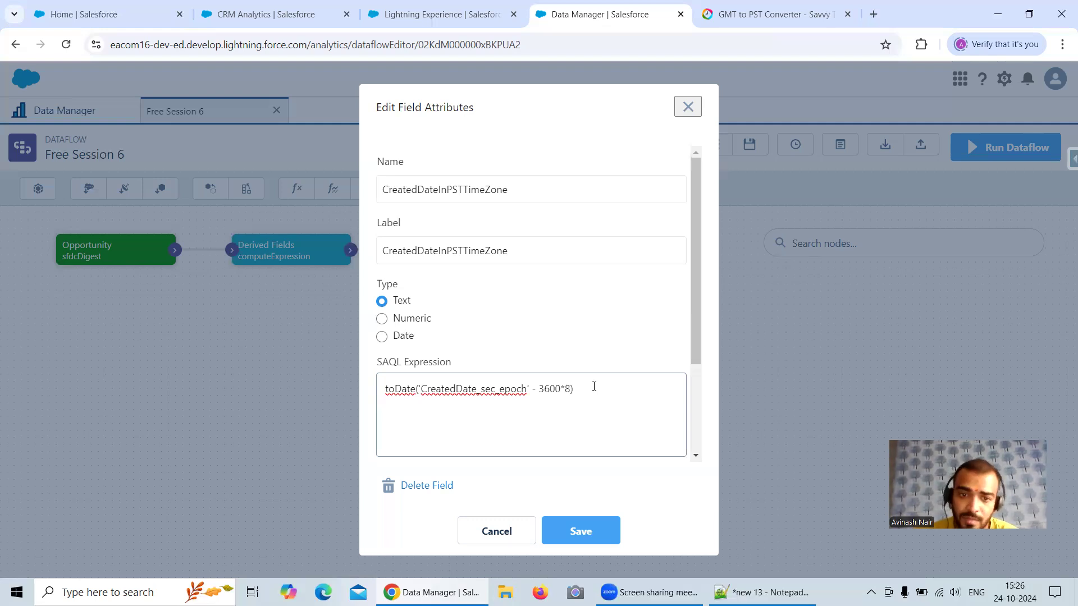
pyautogui.click(583, 532)
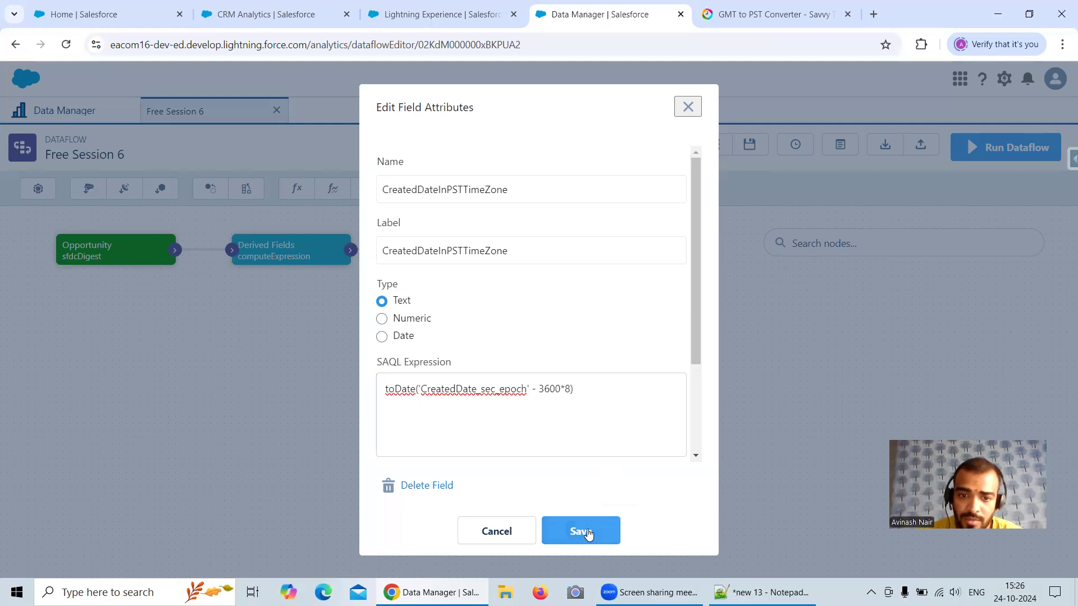
pyautogui.click(579, 531)
pyautogui.click(694, 430)
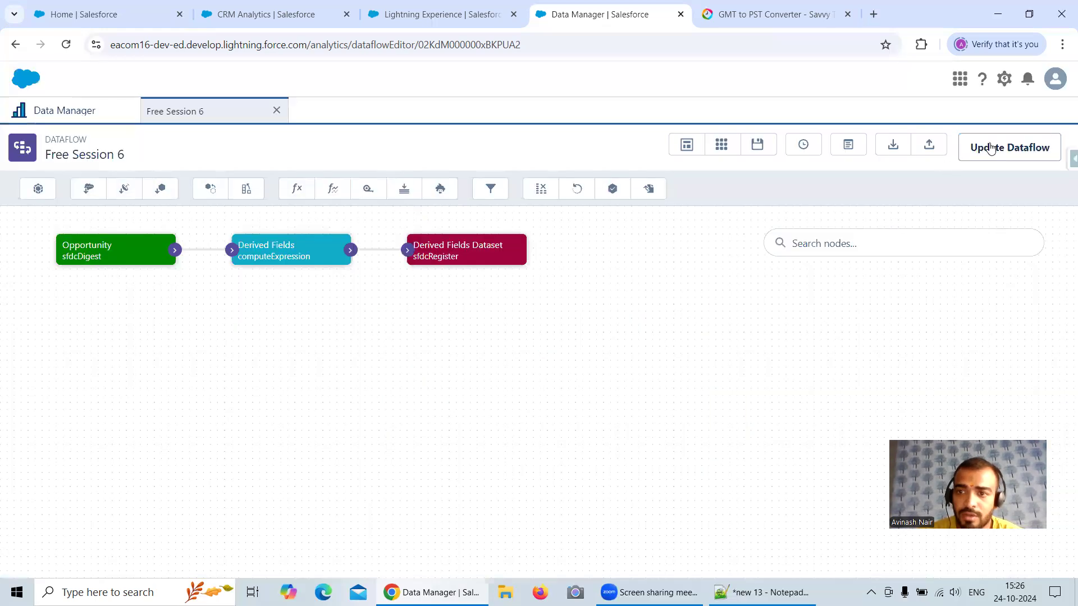
# Step: Update the Free Session 6 dataflow, run it, and refresh its job status in the data monitor
pyautogui.click(1009, 147)
pyautogui.click(706, 370)
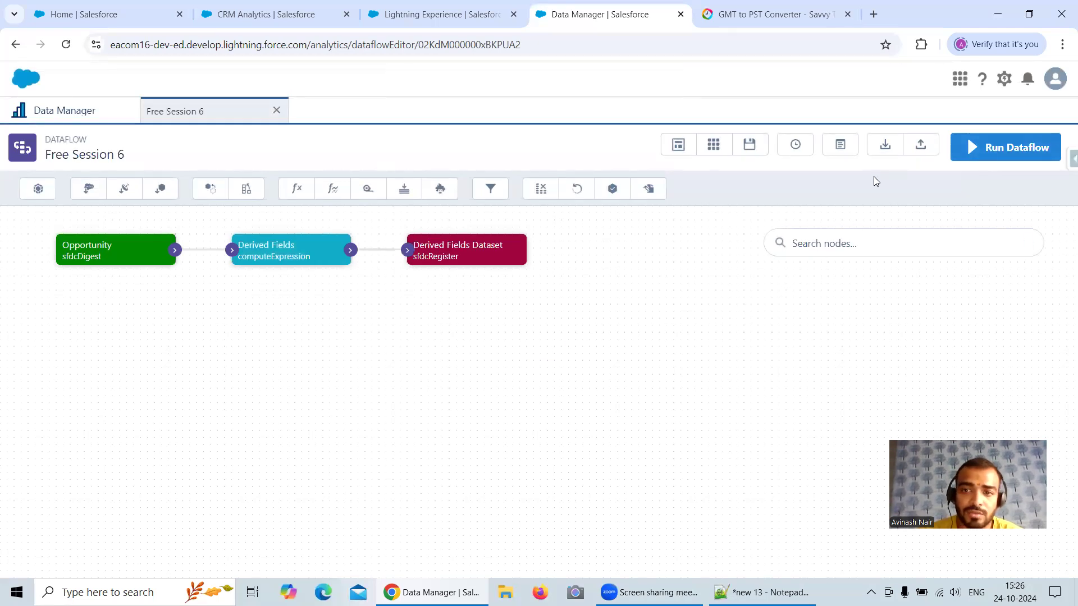
pyautogui.click(982, 160)
pyautogui.click(748, 344)
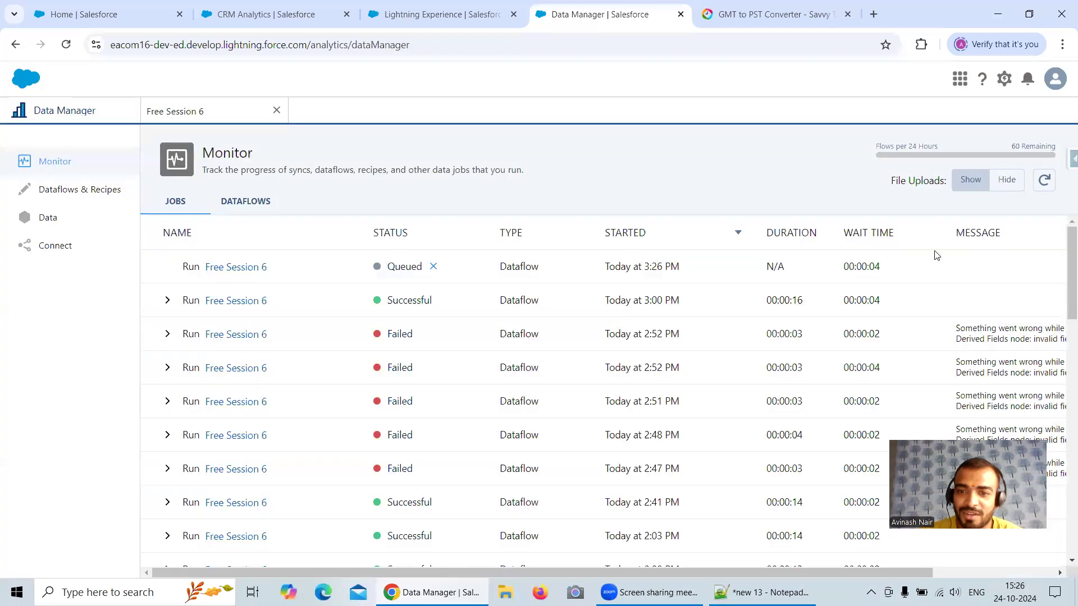
pyautogui.click(1044, 180)
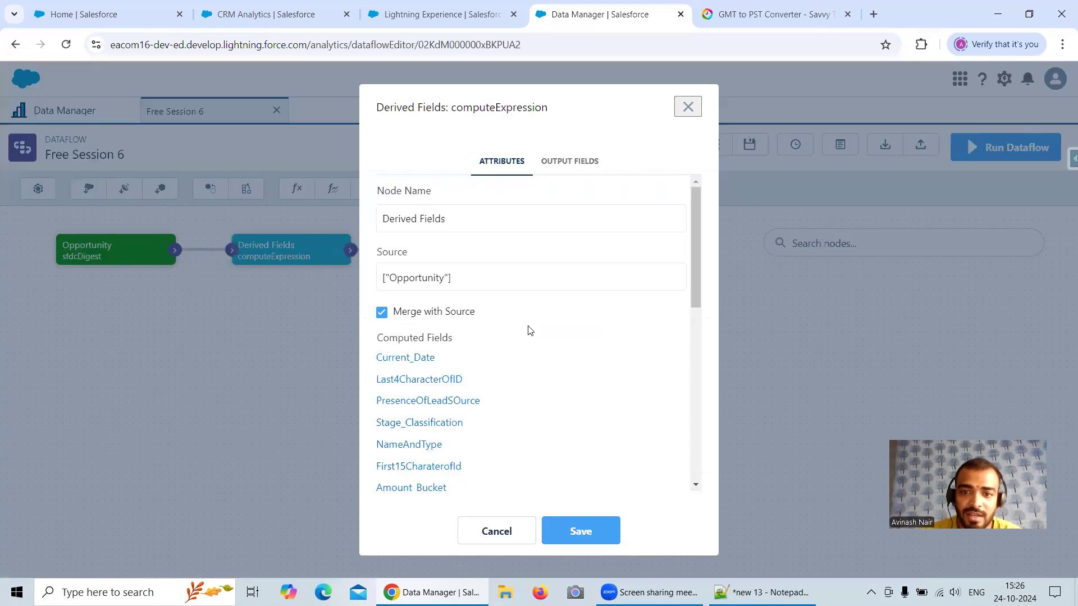
# Step: Reopen the CreatedDateInPSTTimeZone field in the Derived Fields node and set its type to Date
pyautogui.scroll(-5, 527, 328)
pyautogui.click(452, 445)
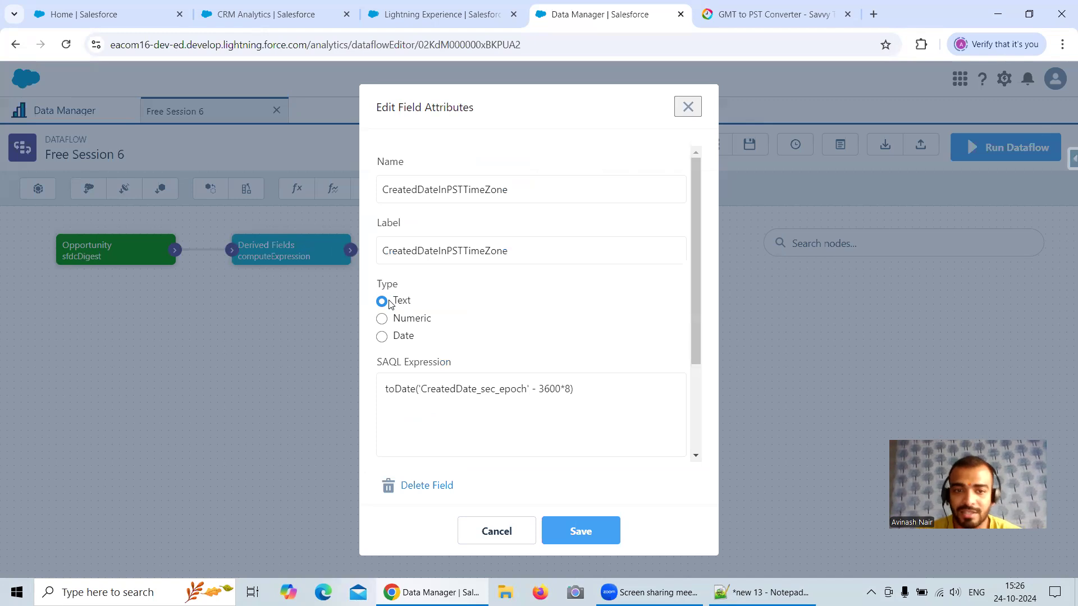
pyautogui.click(390, 340)
# Step: Set the field's date format to yyyy-MM-ddTHH:mm:ss.000Z and save the field and the Derived Fields node
pyautogui.scroll(-3, 426, 353)
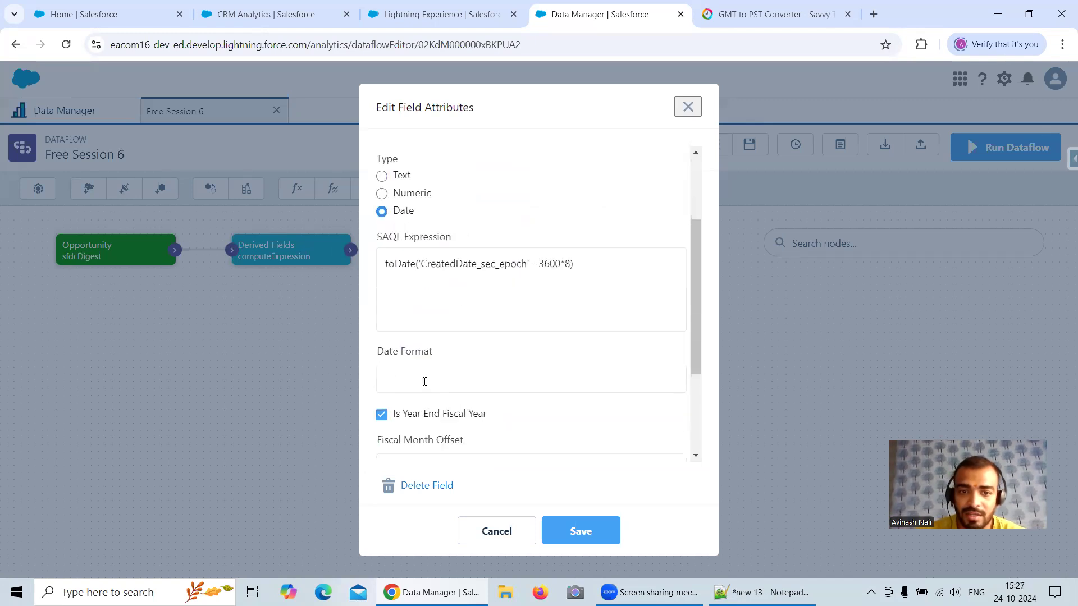
pyautogui.click(407, 363)
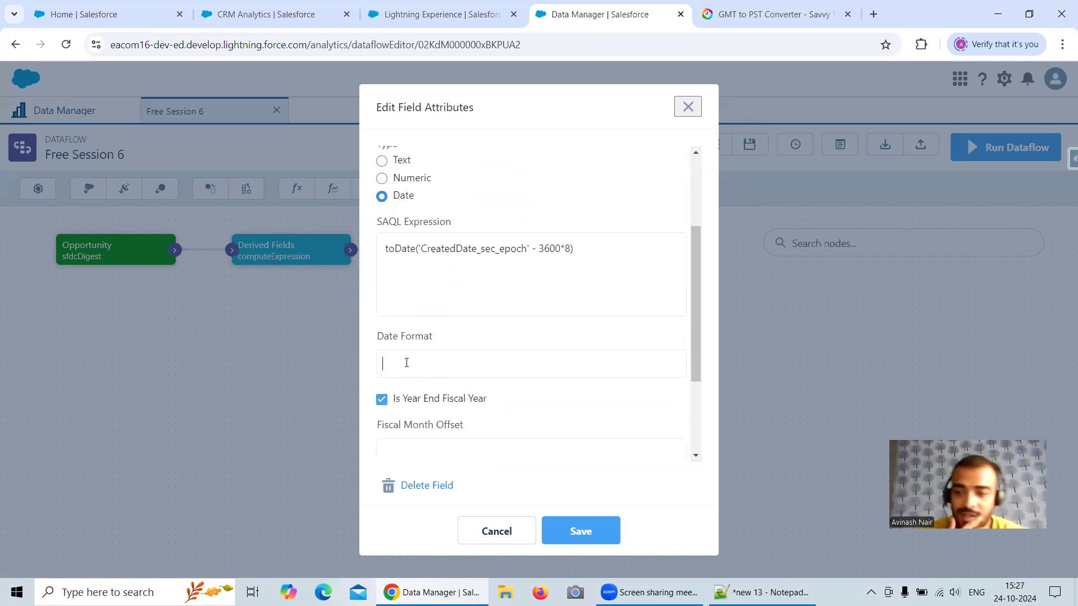
pyautogui.write('yyyy')
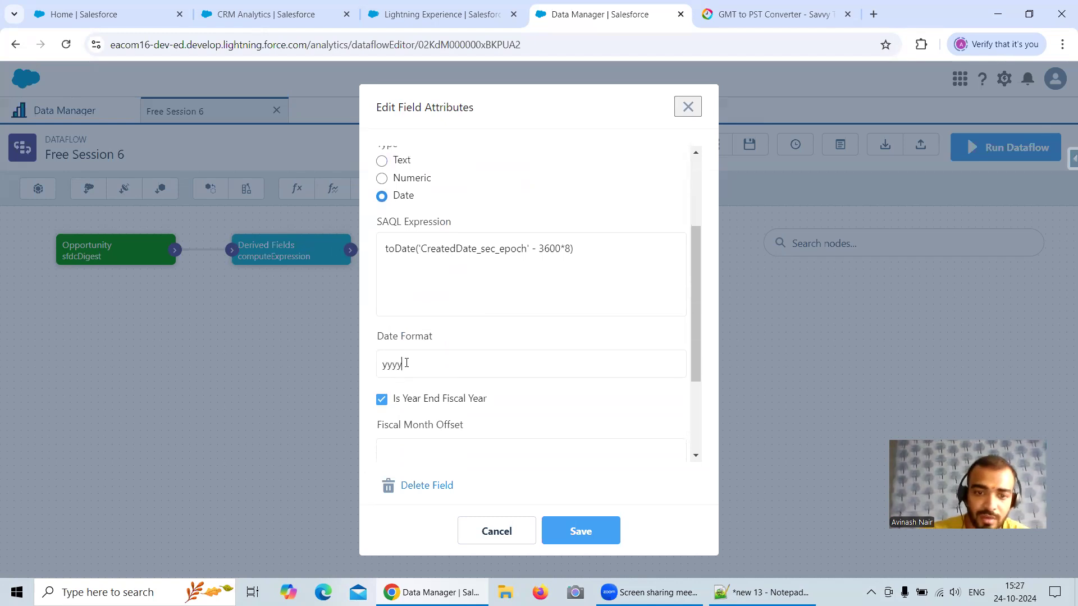
pyautogui.write('-MM-')
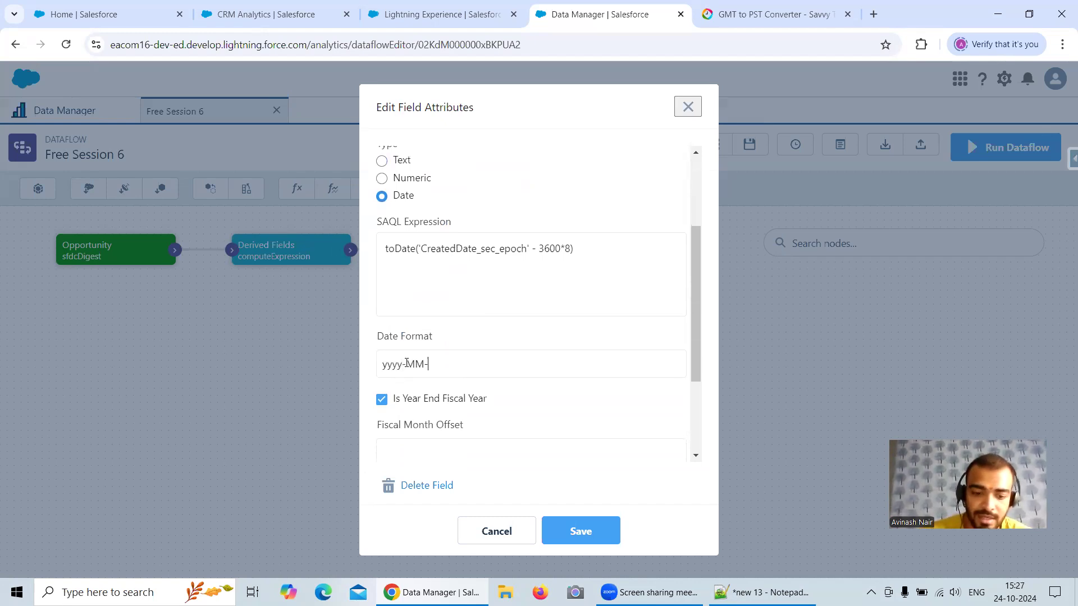
pyautogui.write('ddTHH')
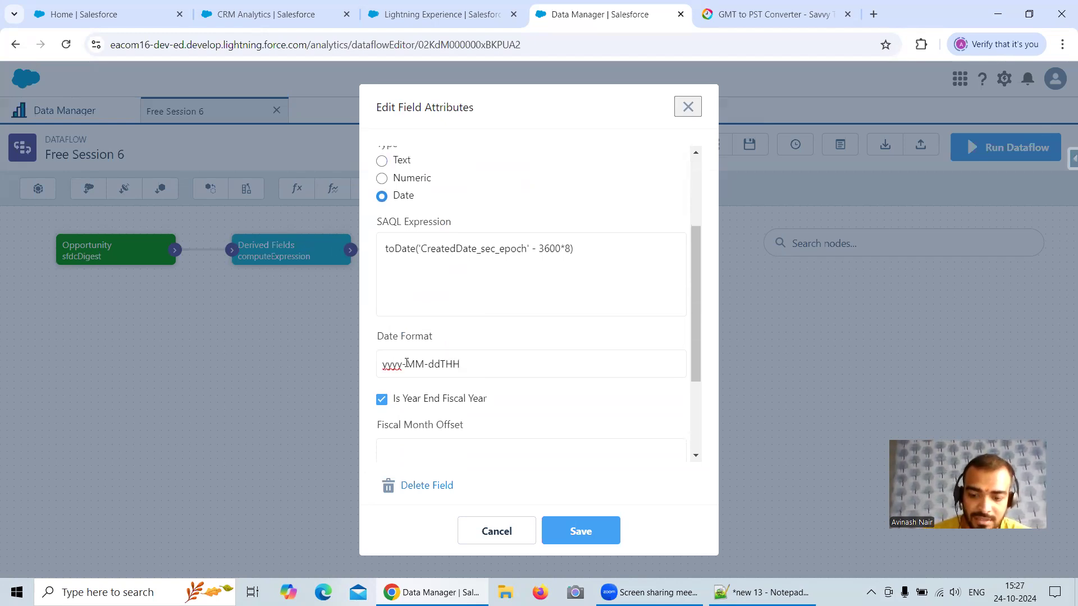
pyautogui.write(':m')
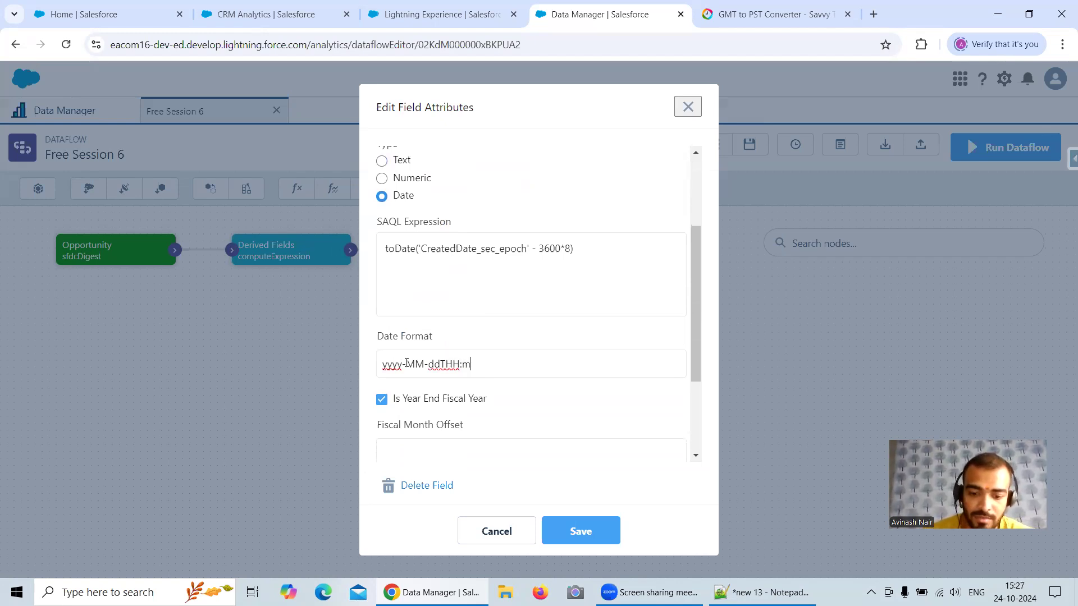
pyautogui.write('m:ss.000Z')
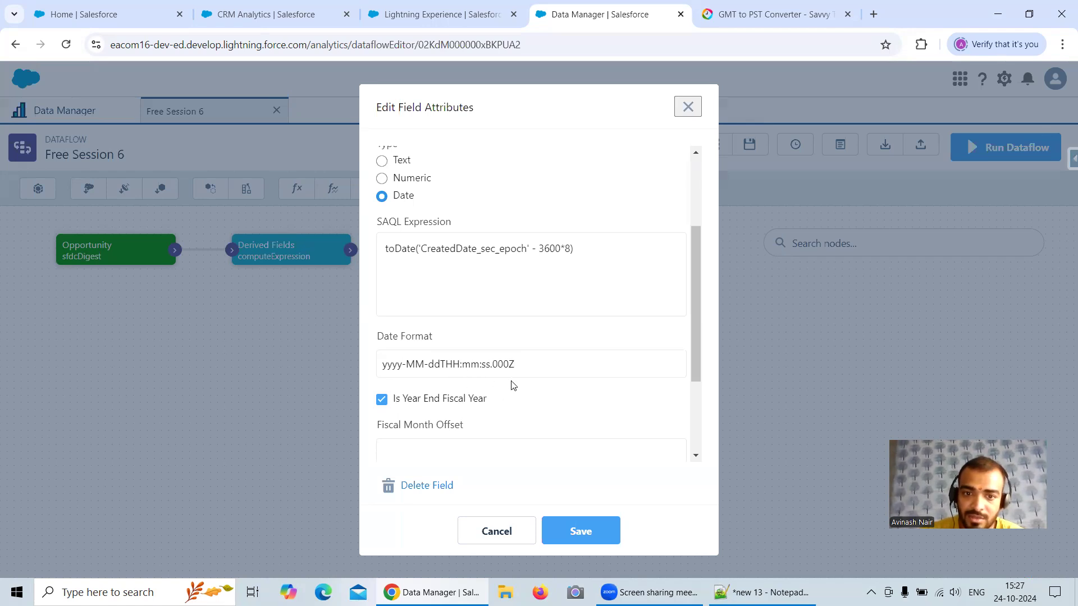
pyautogui.click(592, 544)
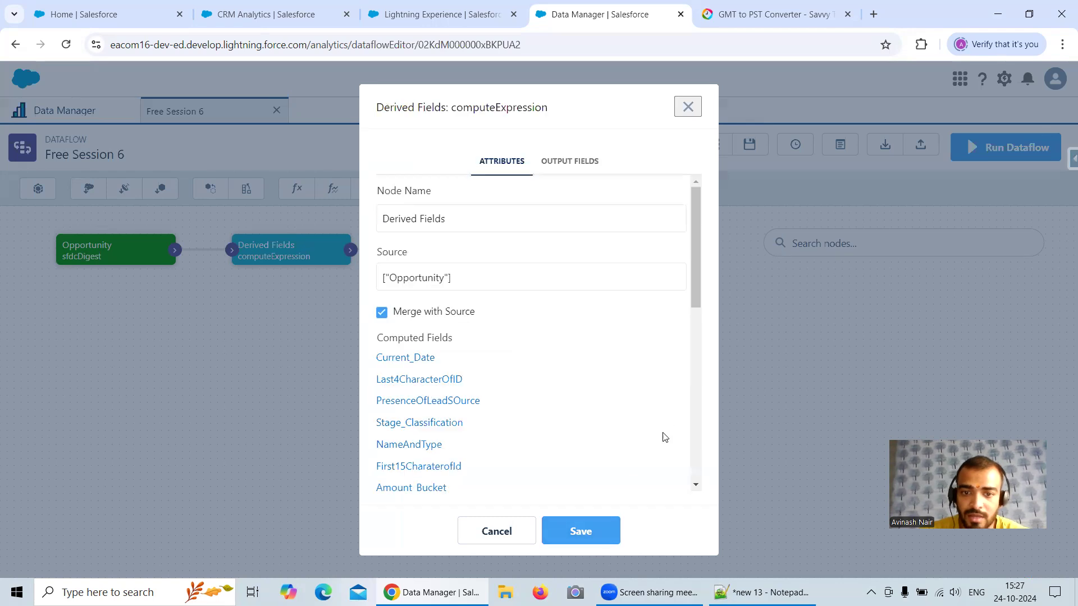
pyautogui.click(581, 532)
pyautogui.click(653, 441)
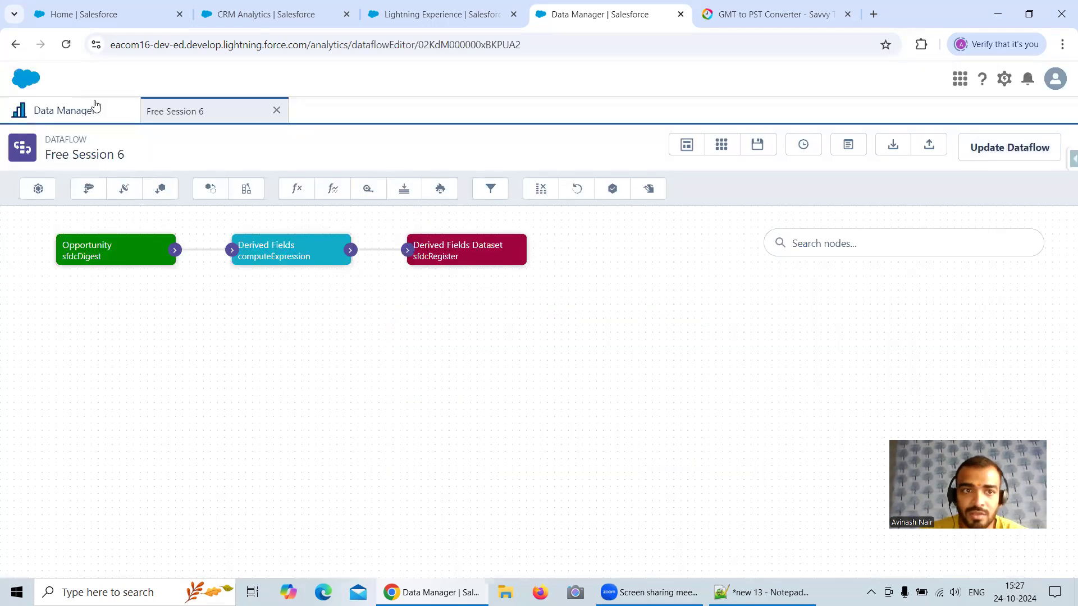
# Step: Refresh the Data Manager's job monitor and read the full message of the latest Free Session 6 run
pyautogui.click(93, 105)
pyautogui.click(1045, 178)
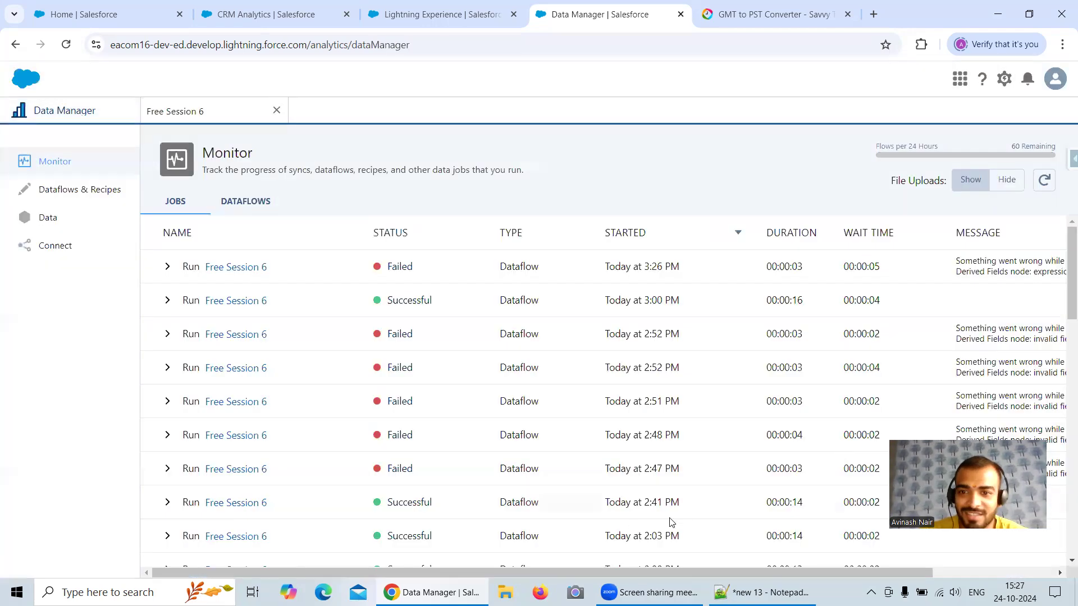
pyautogui.moveTo(600, 572); pyautogui.dragTo(890, 581)
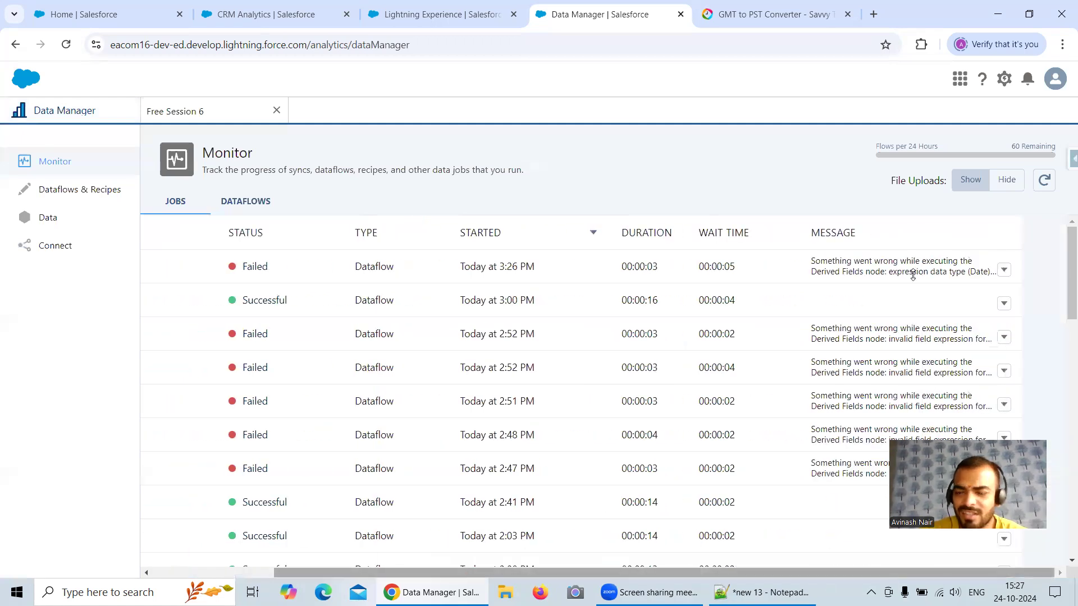
pyautogui.moveTo(914, 281)
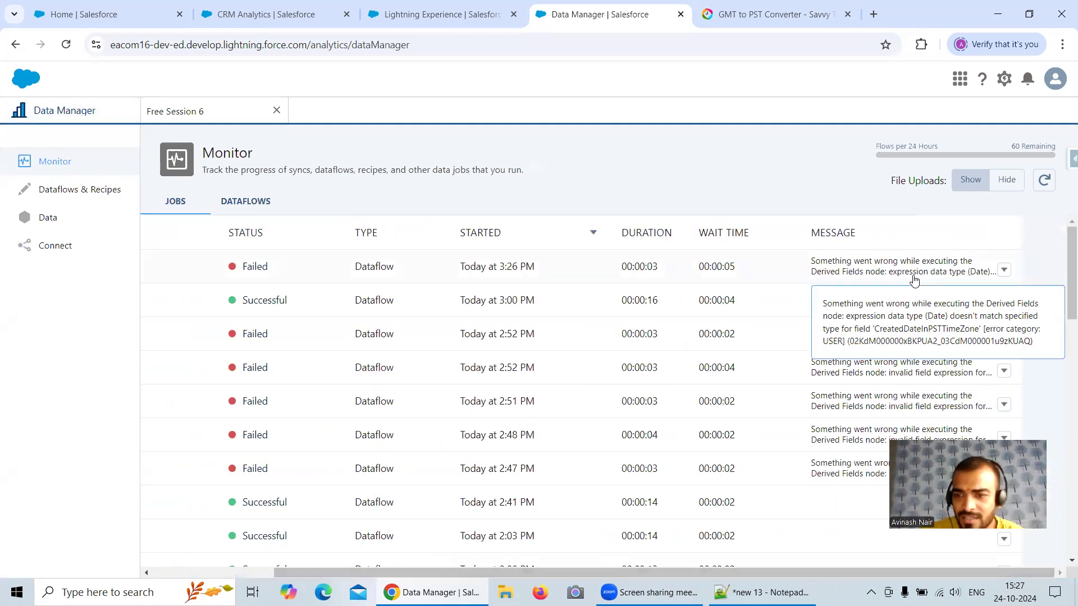
pyautogui.moveTo(912, 317); pyautogui.dragTo(1002, 329)
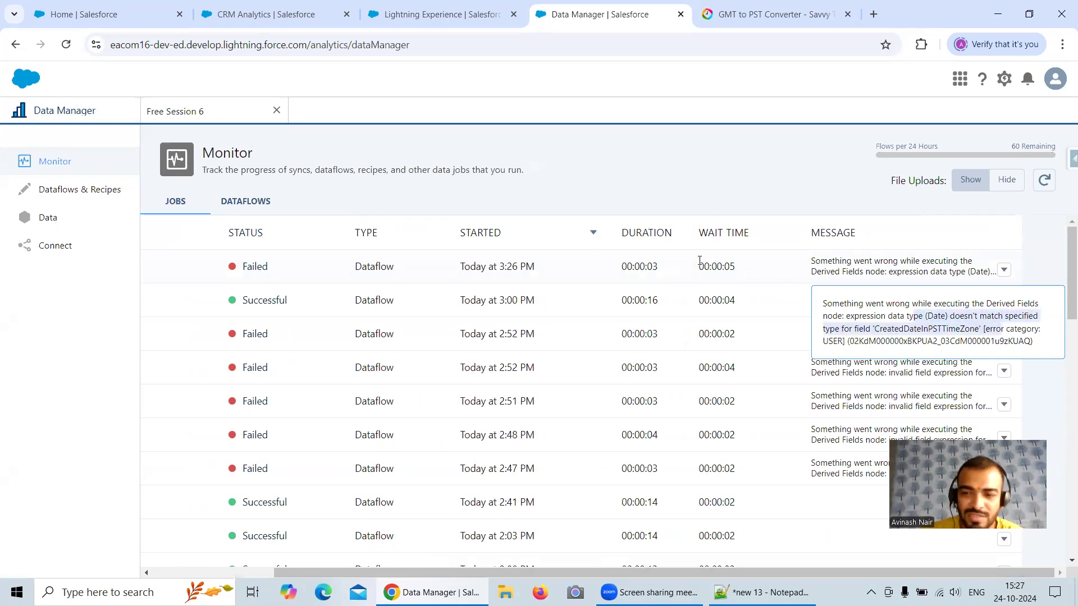
# Step: Update the Free Session 6 dataflow with the corrected field, run it again, and follow the job in the data monitor
pyautogui.click(202, 115)
pyautogui.click(1014, 156)
pyautogui.click(741, 368)
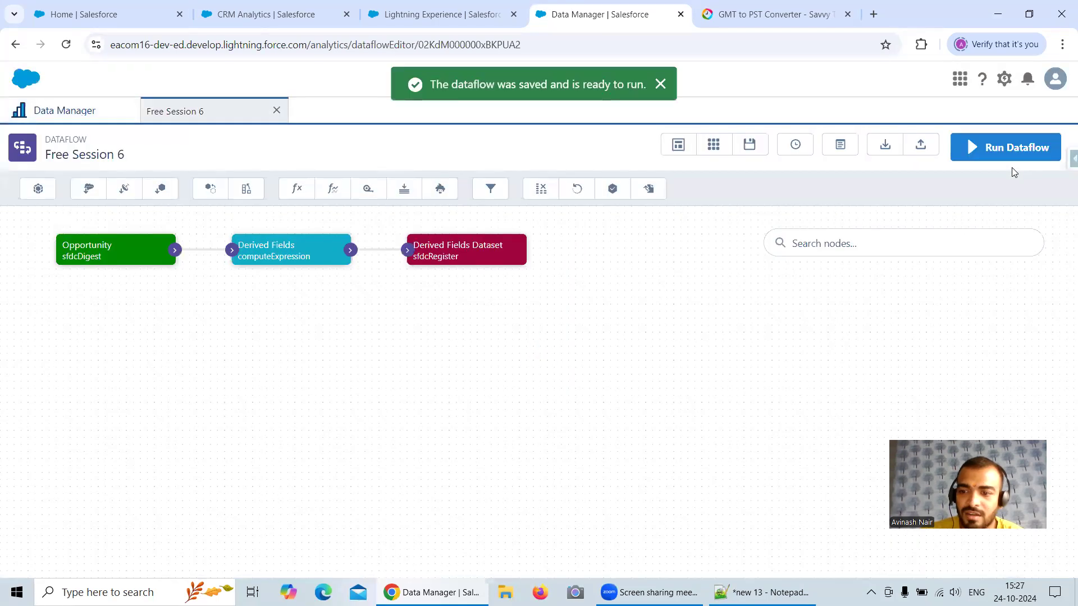
pyautogui.click(1011, 156)
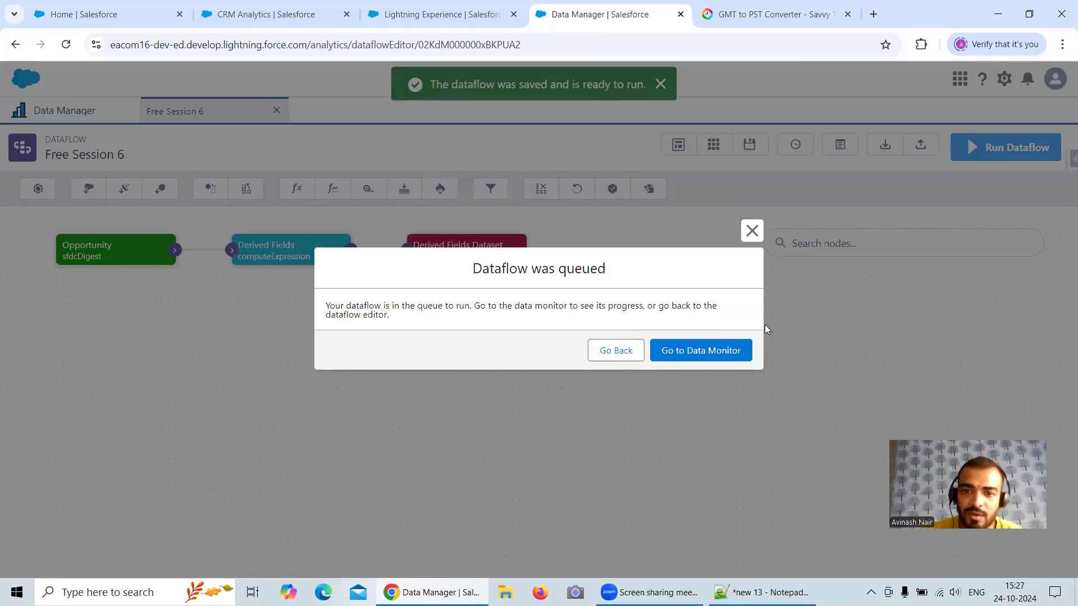
pyautogui.click(742, 351)
pyautogui.click(1046, 180)
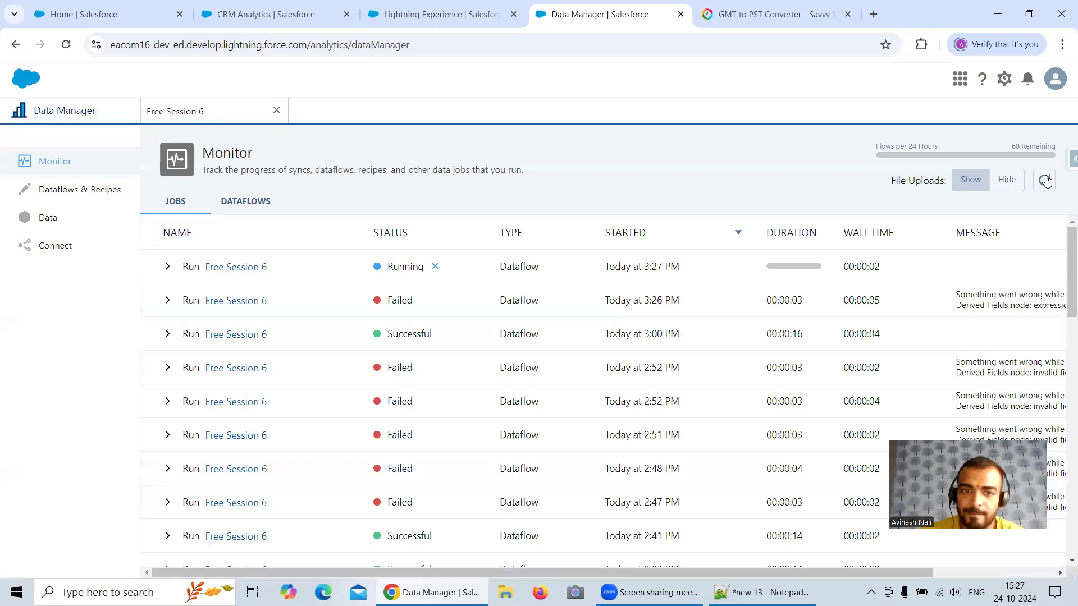
pyautogui.click(1045, 180)
pyautogui.click(1045, 180)
# Step: Open the opportunity record Opp 23rd Oct 2024 Rec 3 from the Sales app's Opportunities
pyautogui.click(108, 21)
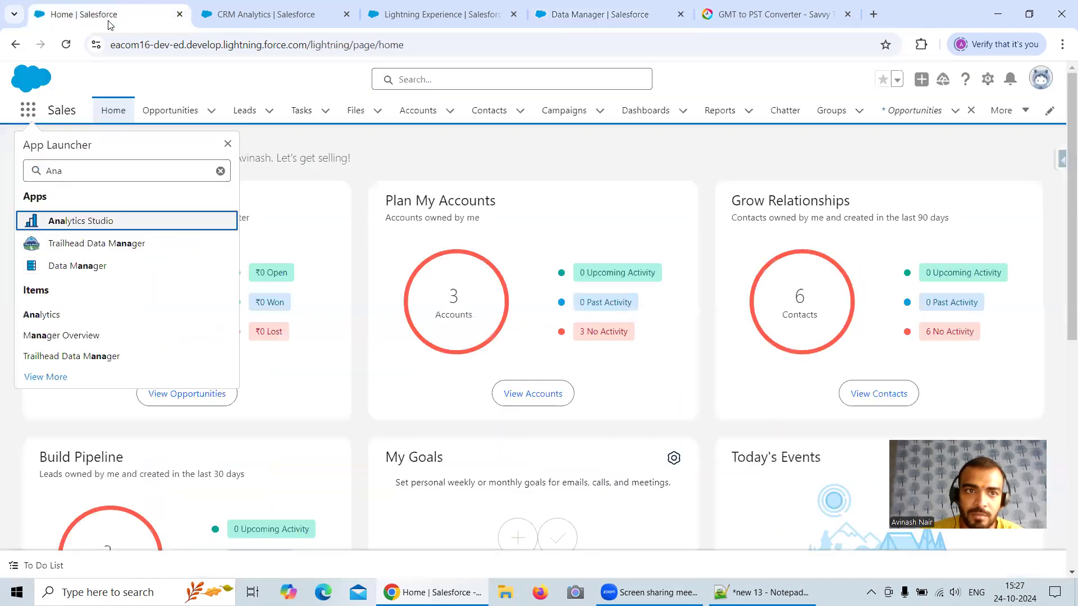
pyautogui.click(30, 173)
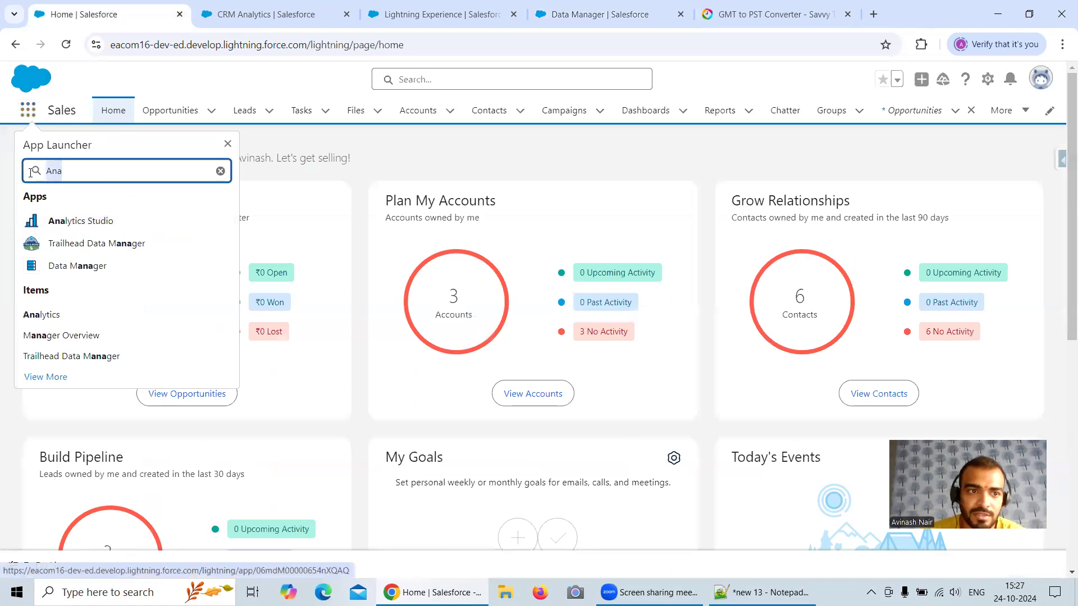
pyautogui.write('Op')
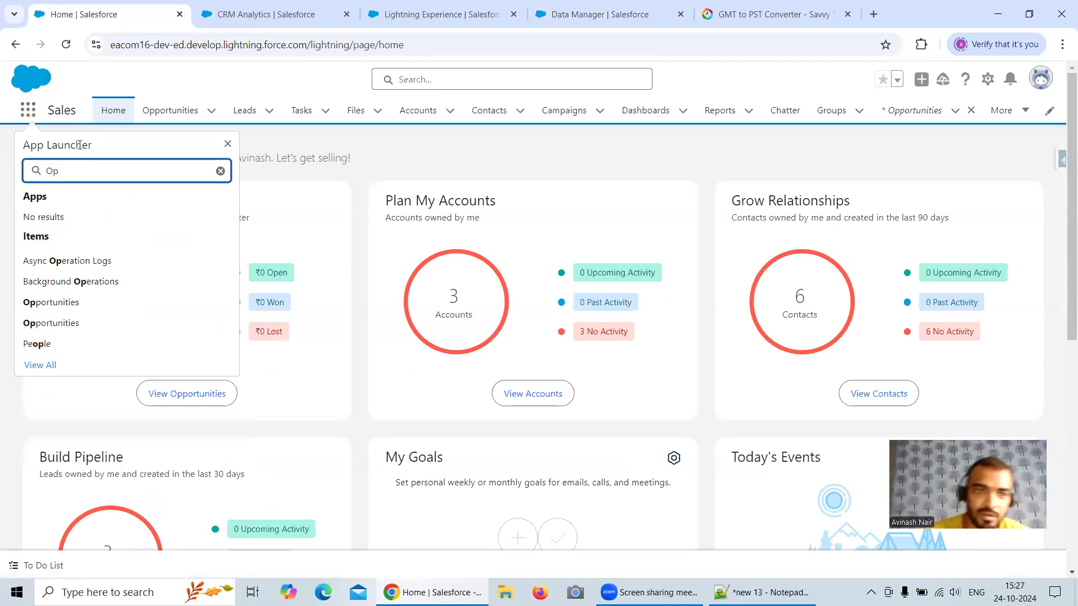
pyautogui.click(169, 112)
pyautogui.click(155, 247)
# Step: Return to Data Manager and refresh the job list to check the status of the latest Free Session 6 run
pyautogui.click(614, 22)
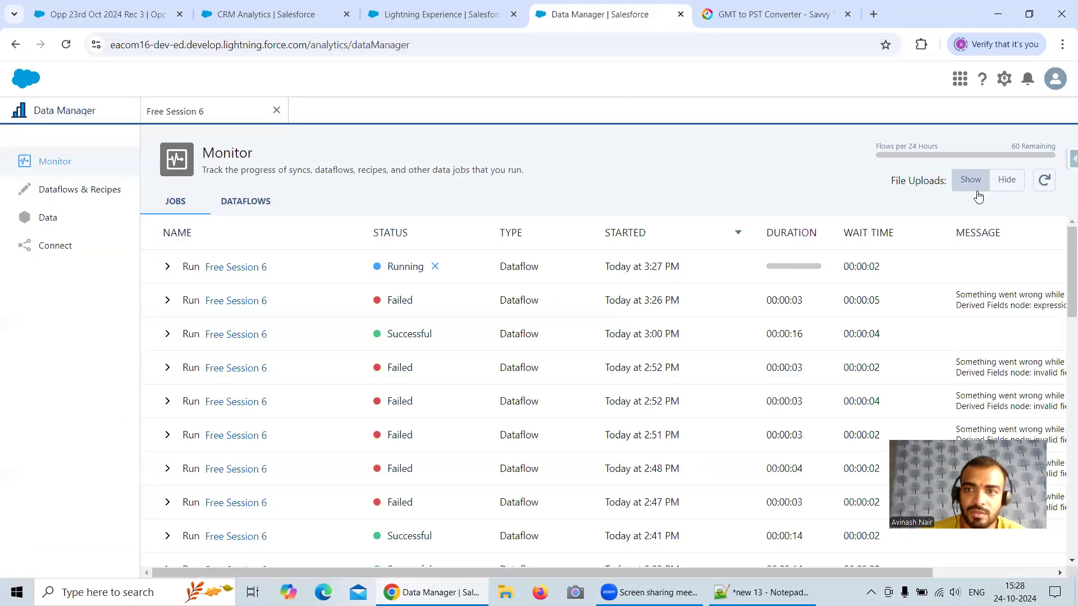
pyautogui.click(1043, 185)
pyautogui.click(1043, 187)
pyautogui.click(1043, 185)
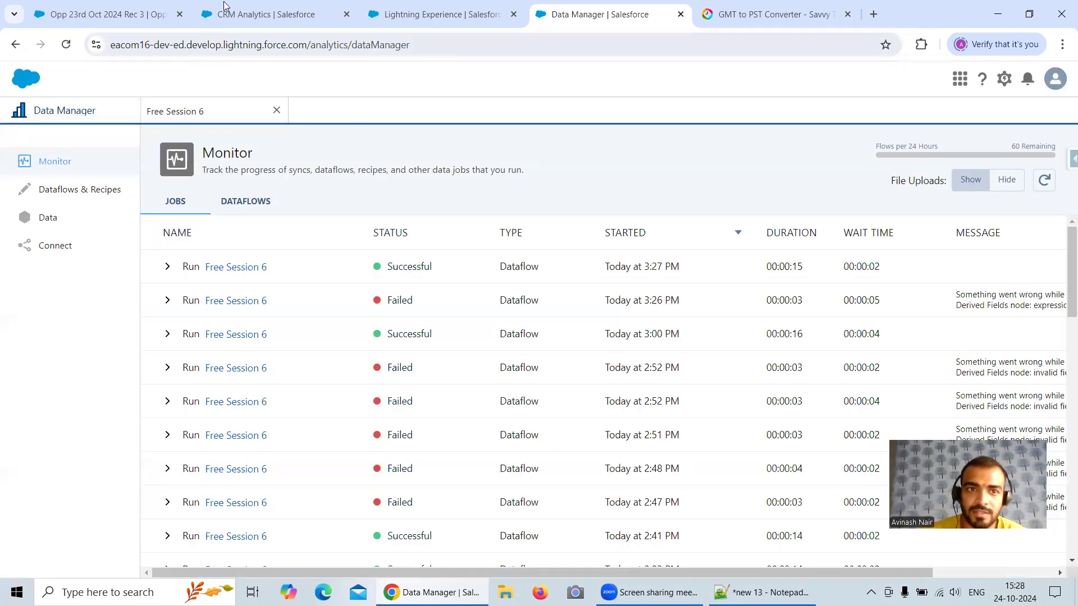
# Step: Open the Derived Field lens in Analytics Studio and add the CreatedDateInPSTTimeZone column to its table
pyautogui.click(224, 7)
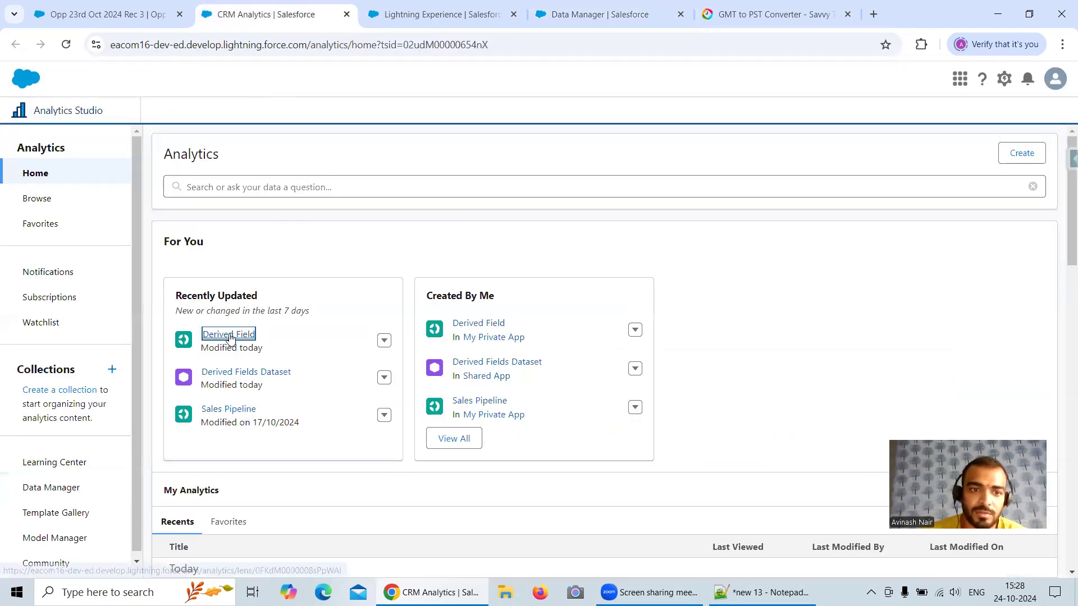
pyautogui.click(230, 335)
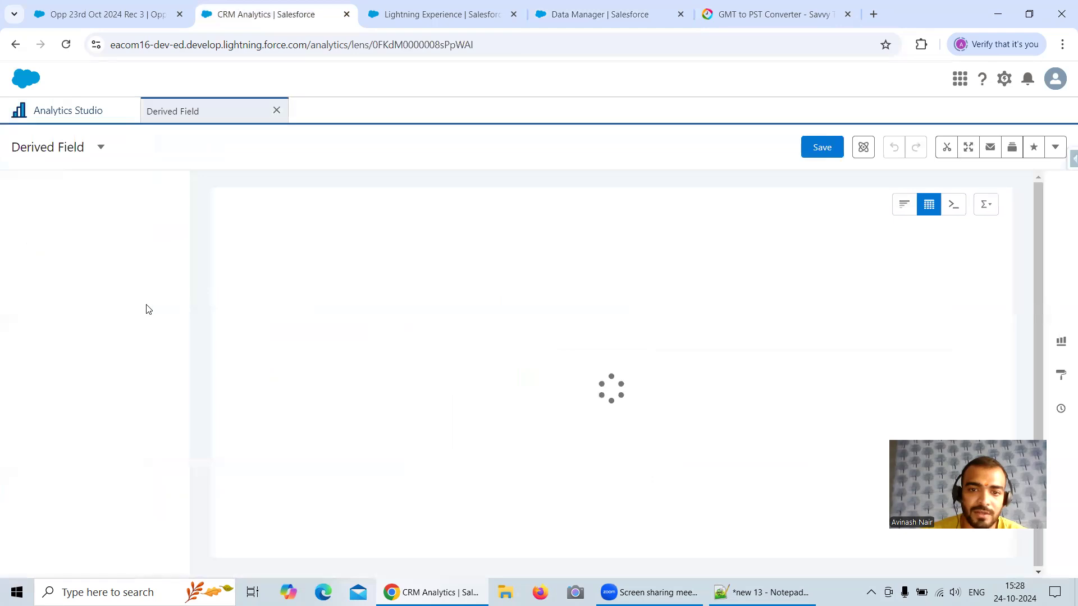
pyautogui.scroll(-10, 110, 408)
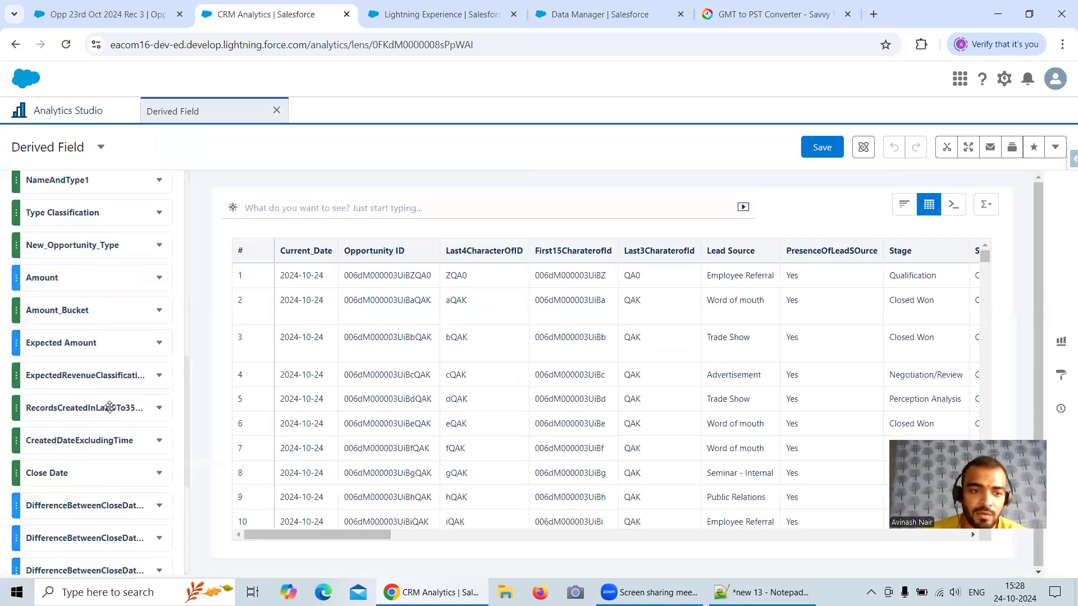
pyautogui.scroll(-4, 109, 408)
pyautogui.click(91, 502)
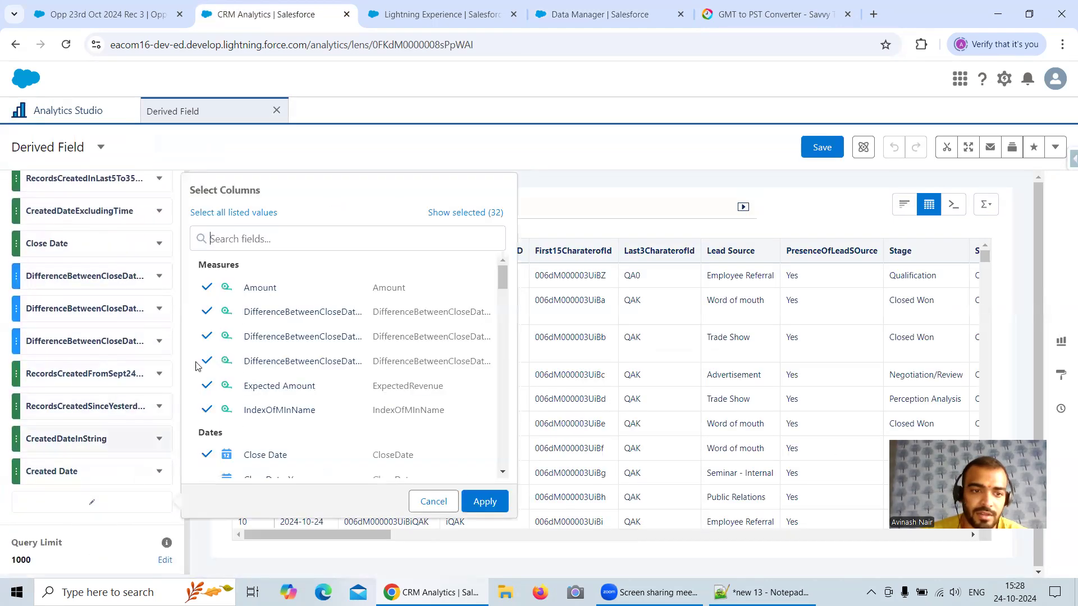
pyautogui.click(222, 238)
pyautogui.write('PST')
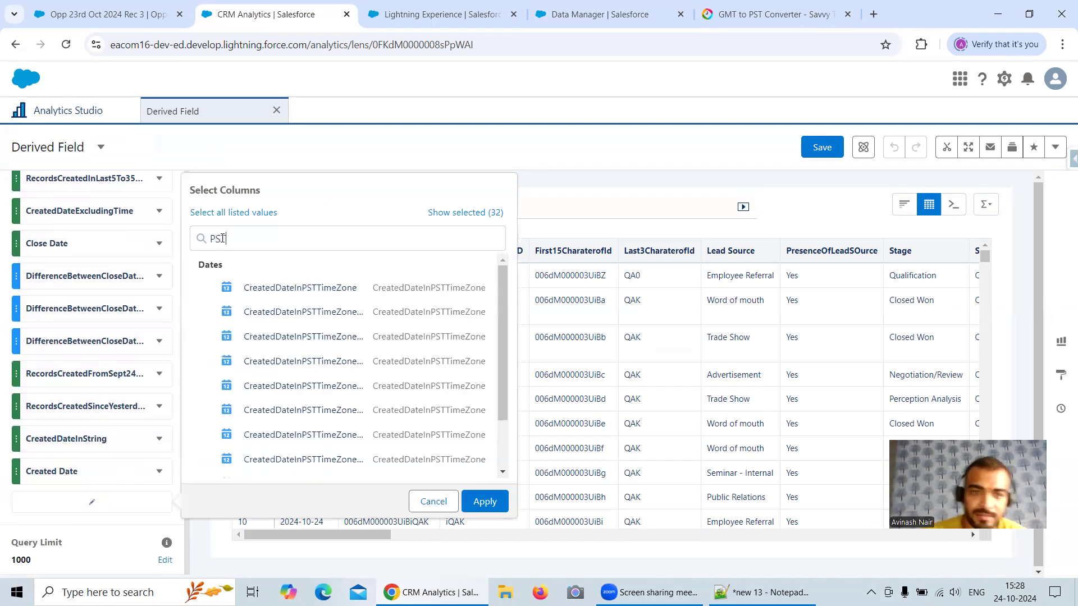
pyautogui.click(313, 290)
pyautogui.click(495, 504)
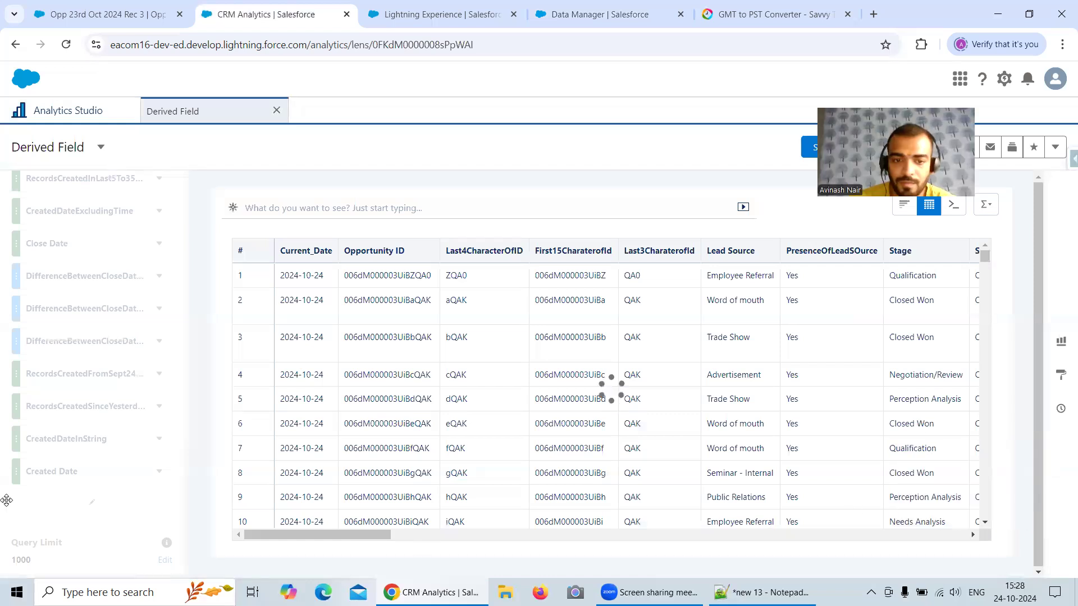
# Step: Compare the Created Date and CreatedDateInPSTTimeZone times in the first row of the lens table
pyautogui.moveTo(361, 537); pyautogui.dragTo(946, 537)
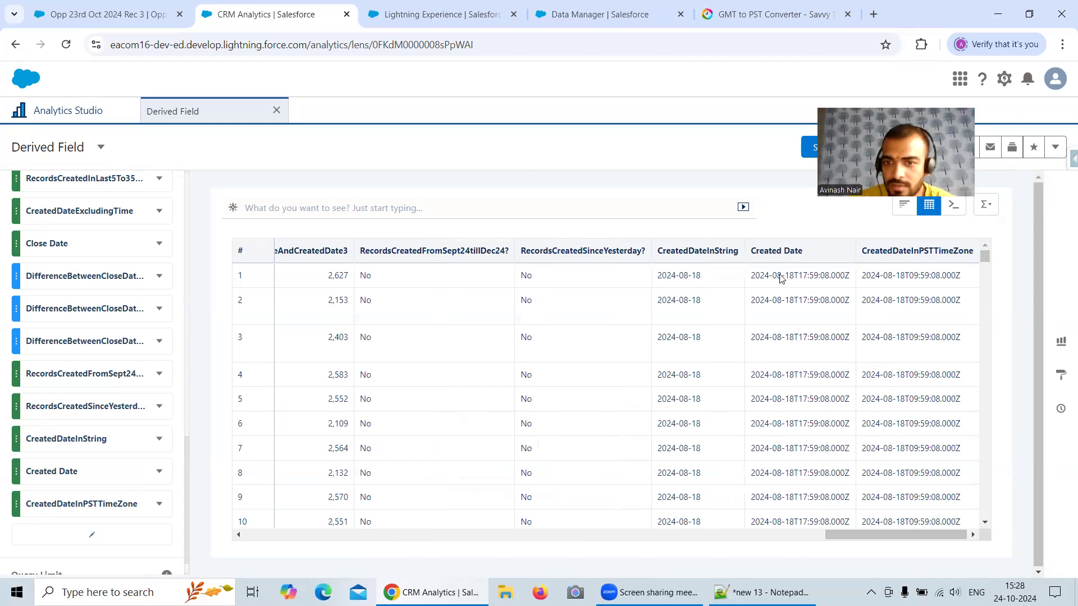
pyautogui.moveTo(793, 278)
pyautogui.mouseDown()
pyautogui.moveTo(747, 282)
pyautogui.moveTo(809, 280)
pyautogui.mouseUp()
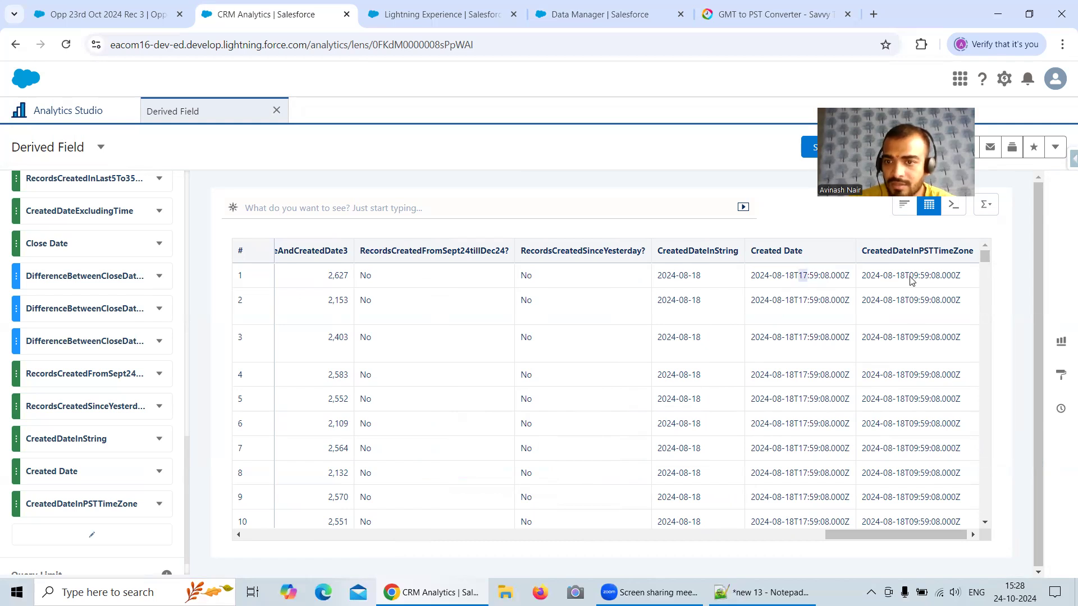
pyautogui.moveTo(909, 279); pyautogui.dragTo(936, 280)
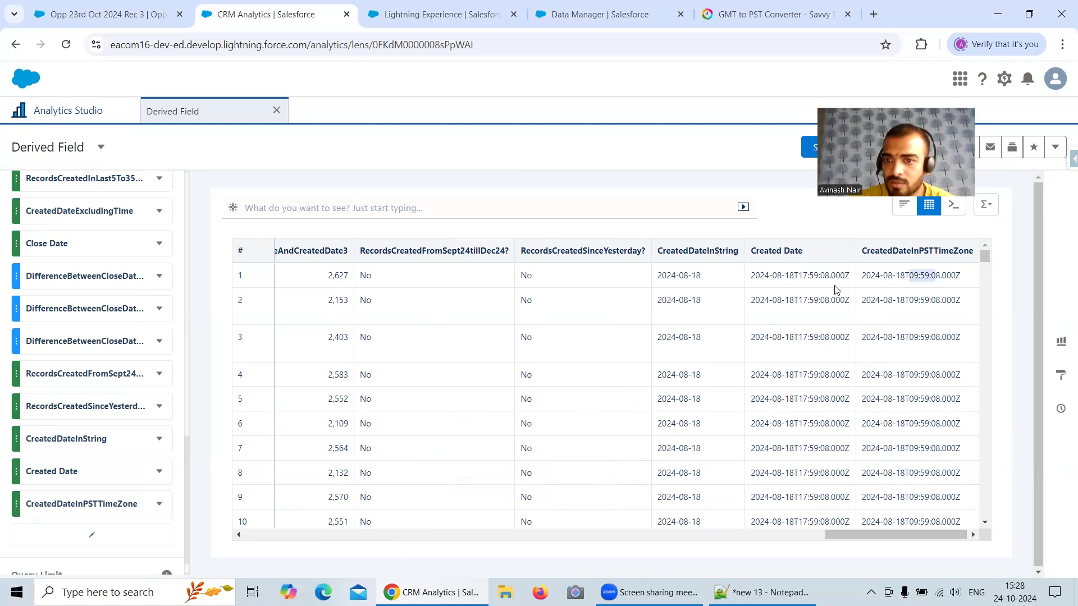
pyautogui.moveTo(803, 280); pyautogui.dragTo(812, 280)
pyautogui.moveTo(912, 279); pyautogui.dragTo(920, 279)
# Step: Compare the dates and hours of Created Date and CreatedDateInPSTTimeZone in row 713, near the end of the table
pyautogui.scroll(-15, 817, 348)
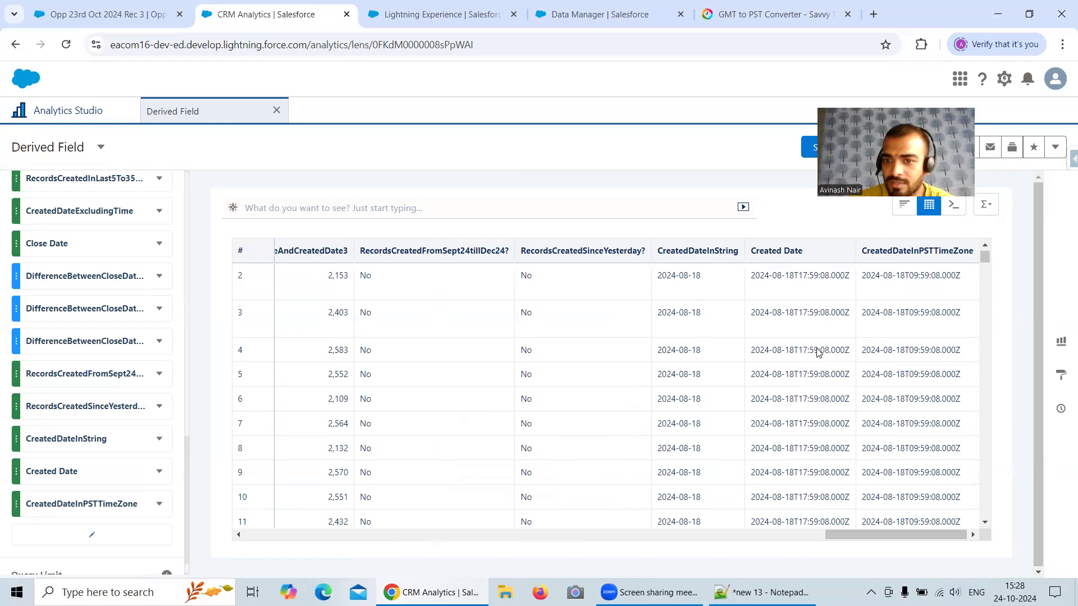
pyautogui.scroll(-20, 995, 333)
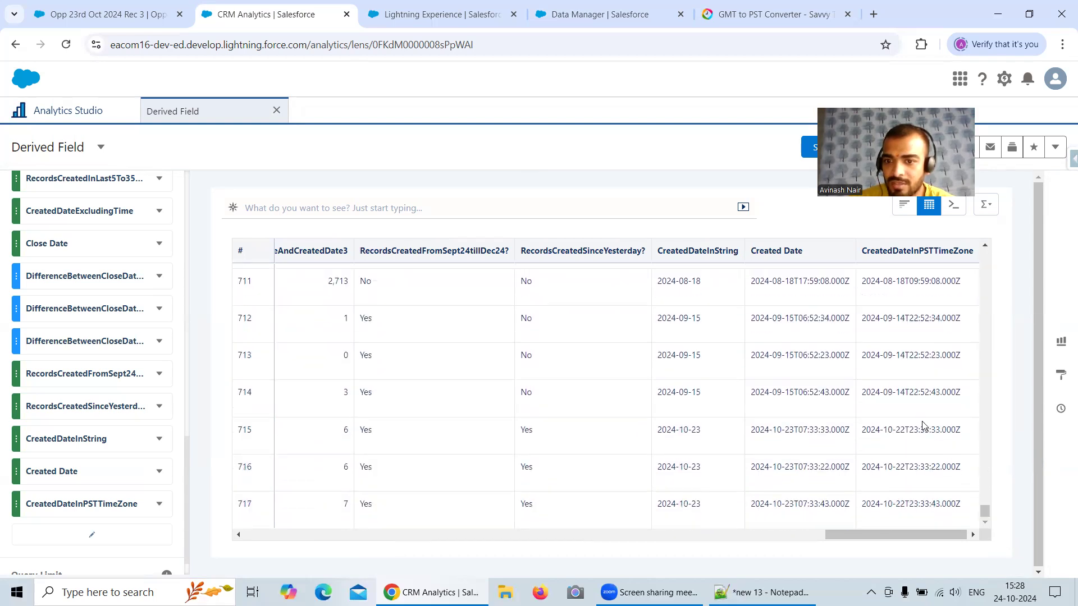
pyautogui.rightClick(804, 360)
pyautogui.press('Escape')
pyautogui.moveTo(803, 356); pyautogui.dragTo(821, 357)
pyautogui.moveTo(908, 355); pyautogui.dragTo(928, 355)
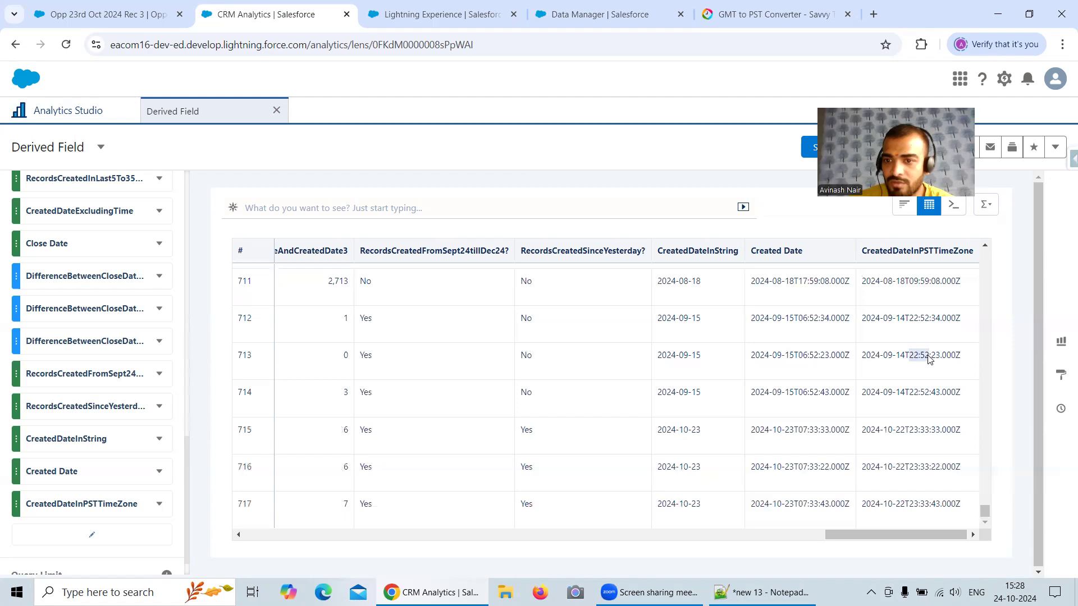
pyautogui.click(803, 396)
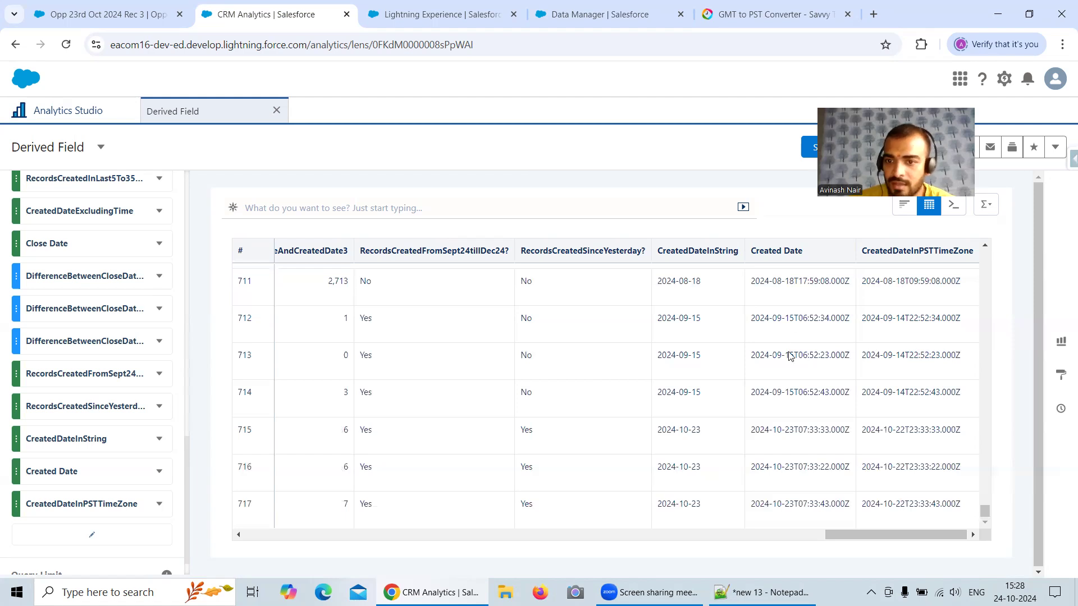
pyautogui.moveTo(795, 357); pyautogui.dragTo(785, 357)
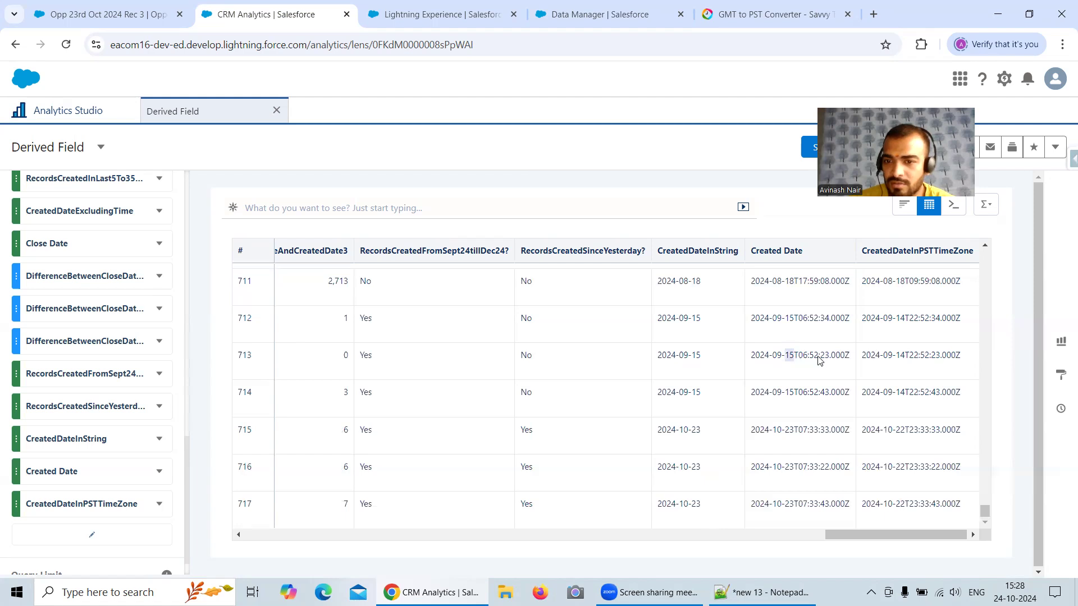
pyautogui.click(811, 361)
pyautogui.moveTo(801, 360); pyautogui.dragTo(814, 360)
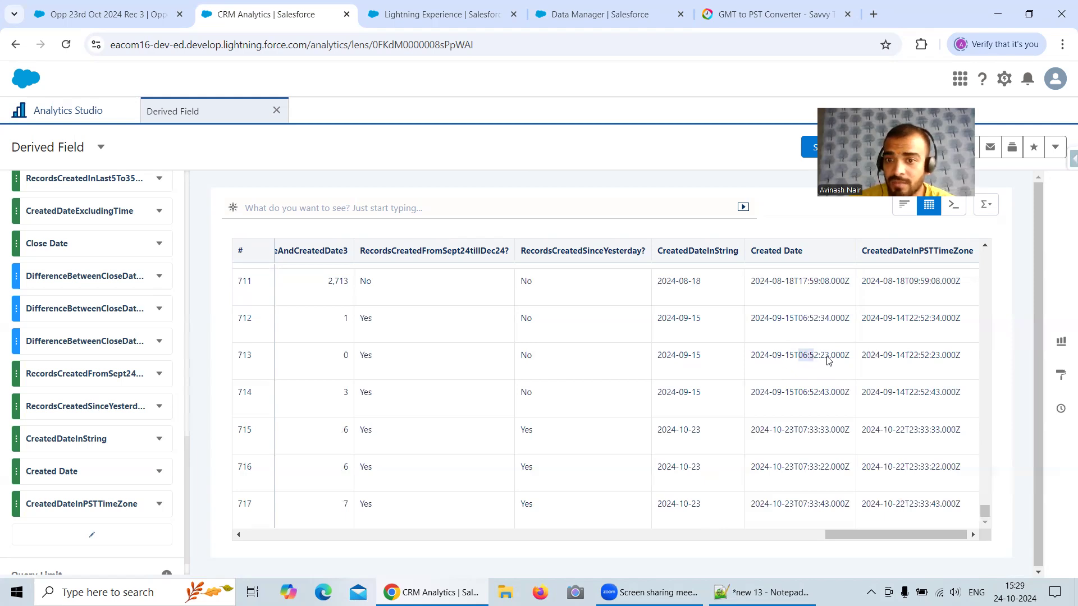
pyautogui.click(905, 361)
pyautogui.moveTo(903, 357); pyautogui.dragTo(892, 357)
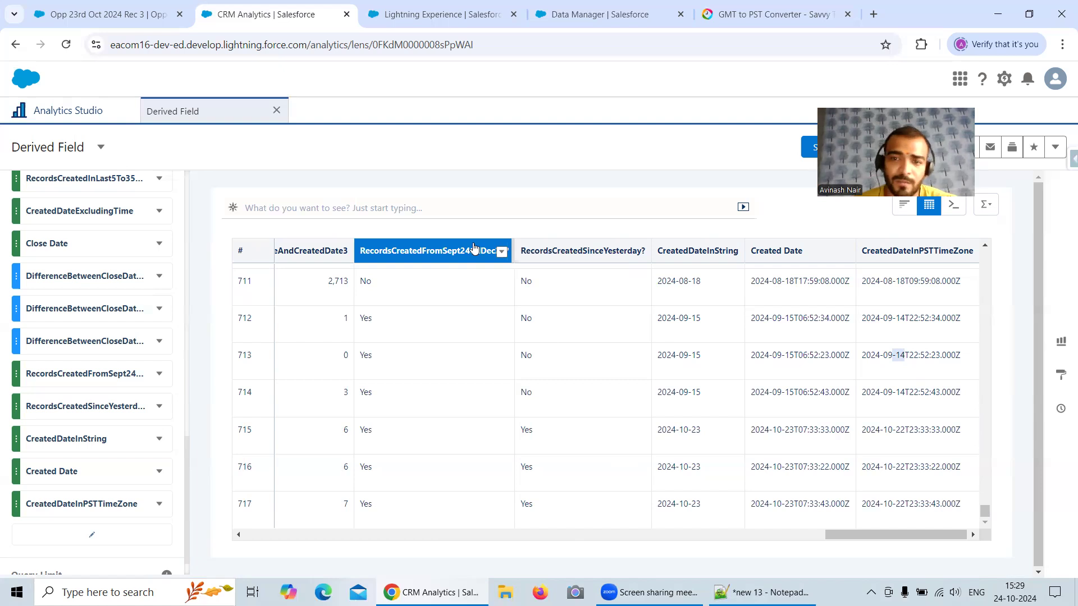
# Step: Reload the opportunity record Opp 23rd Oct 2024 Rec 3 and show its details
pyautogui.click(104, 6)
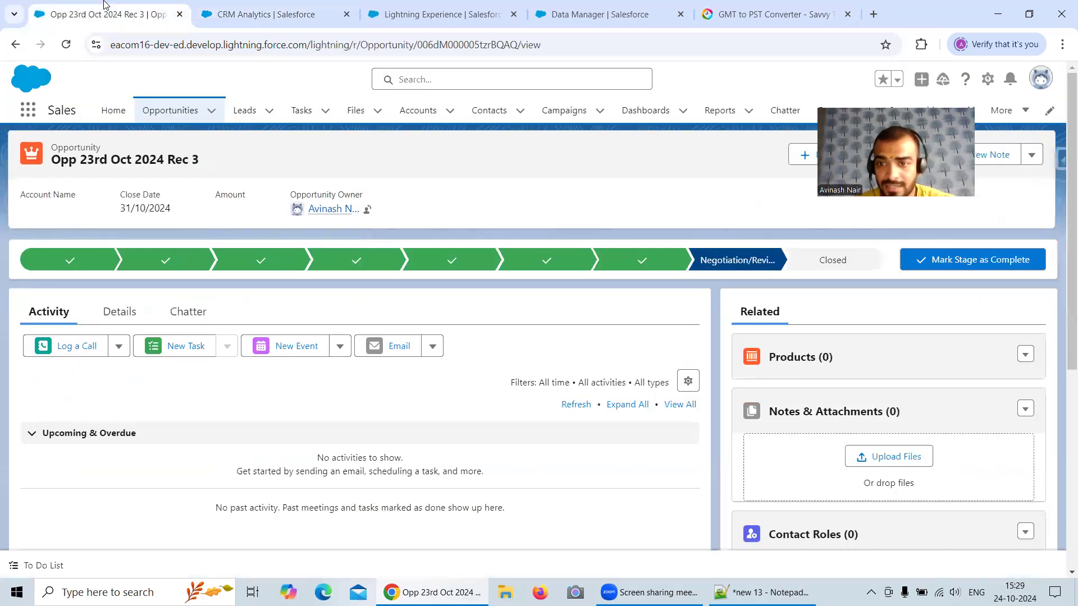
pyautogui.click(66, 45)
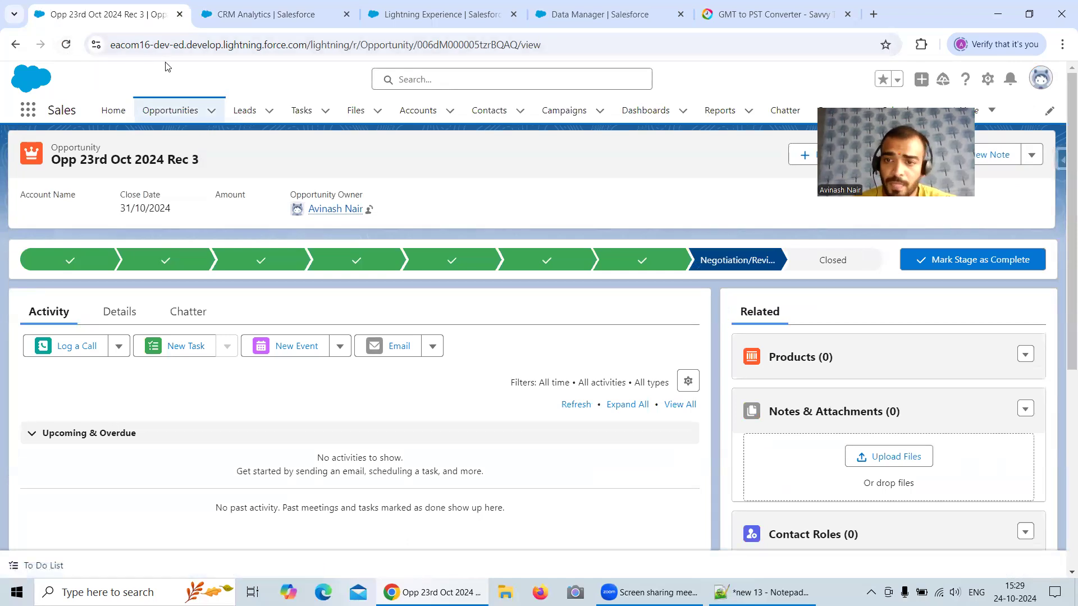
pyautogui.click(130, 312)
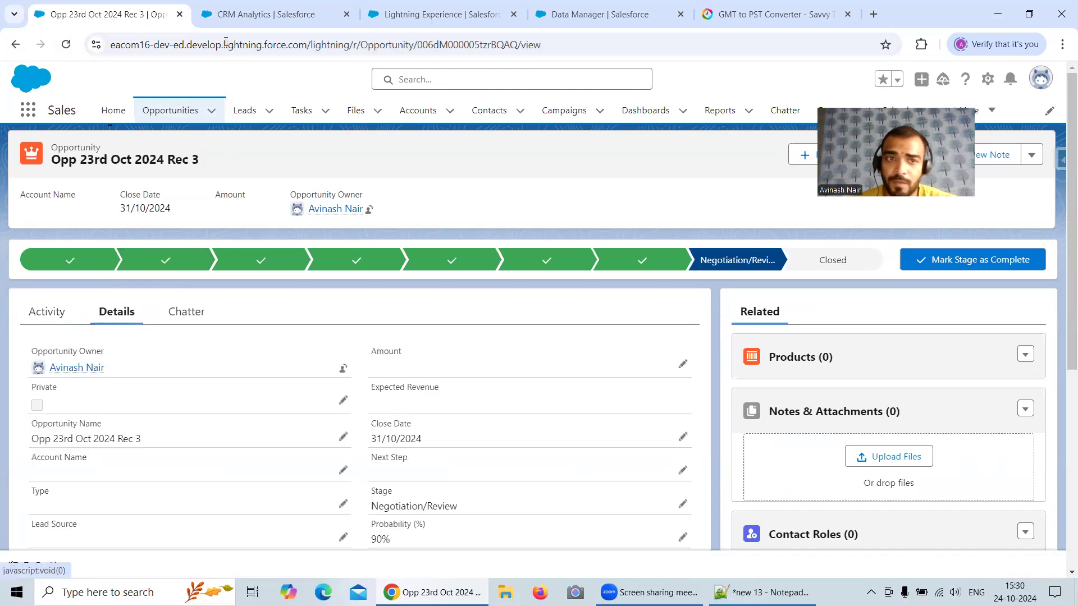
# Step: Open Salesforce Inspector's Data Export in a new browser tab and run the Opportunity query ordered by CloseDate ascending
pyautogui.click(1003, 160)
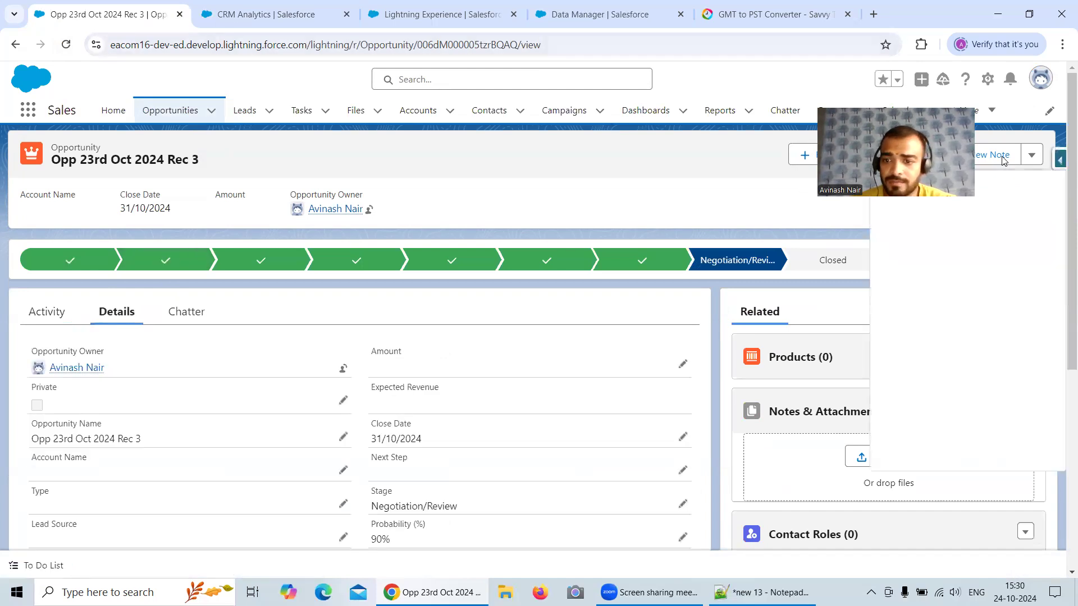
pyautogui.rightClick(960, 385)
pyautogui.click(866, 400)
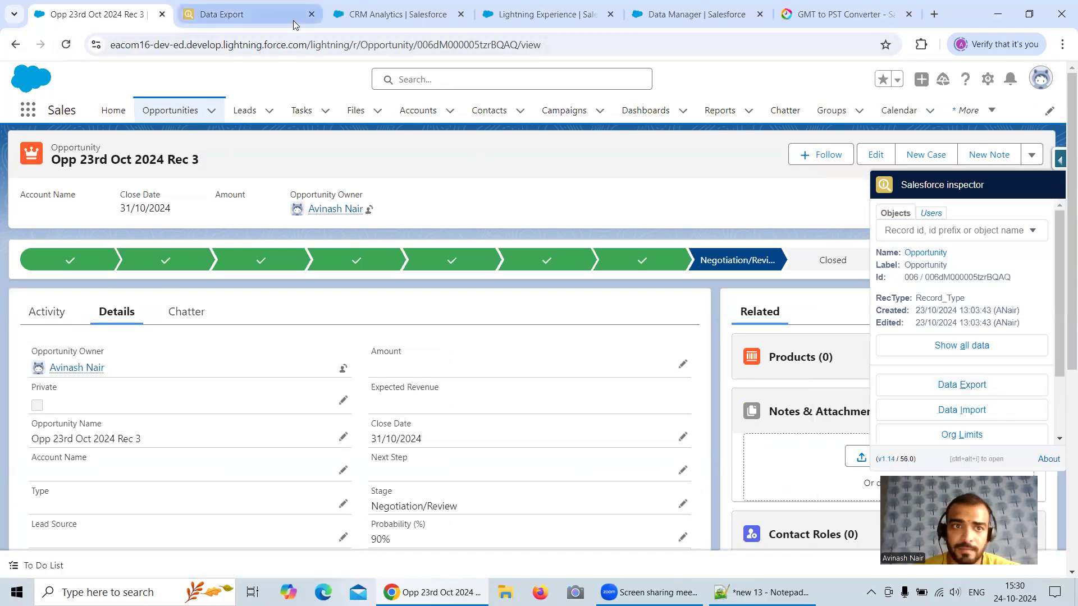
pyautogui.click(247, 14)
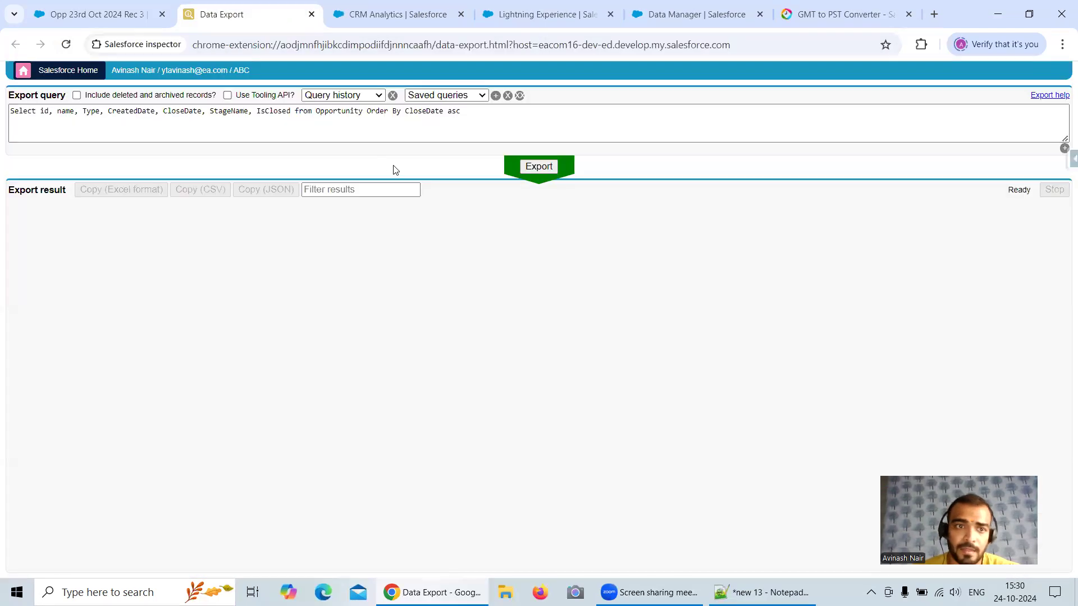
pyautogui.click(541, 166)
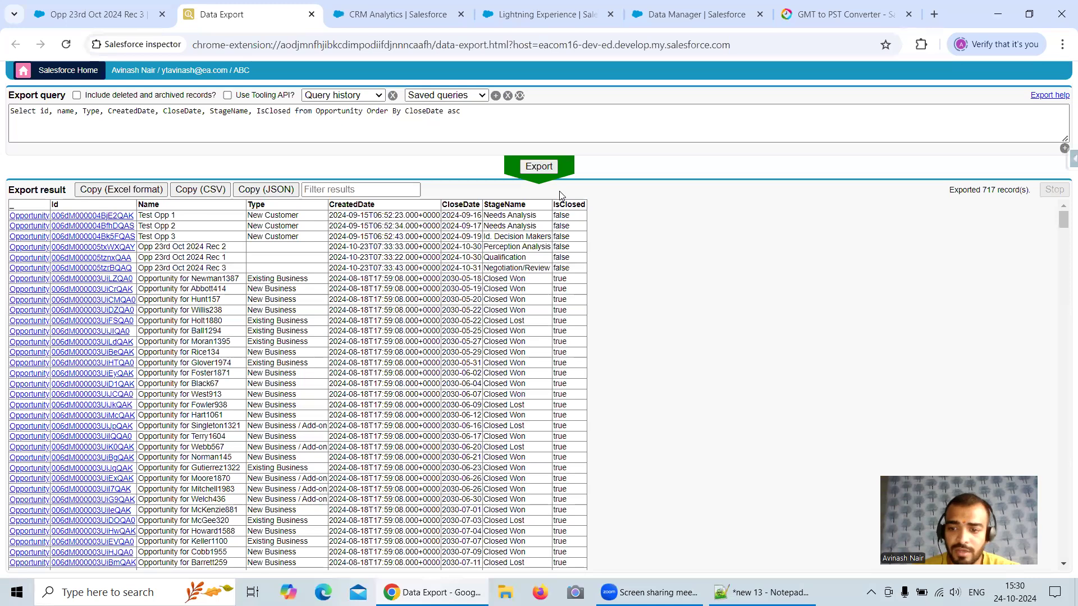
# Step: Examine how IsClosed relates to StageName in the exported opportunities, and check the close date of Test Opp 1
pyautogui.click(289, 113)
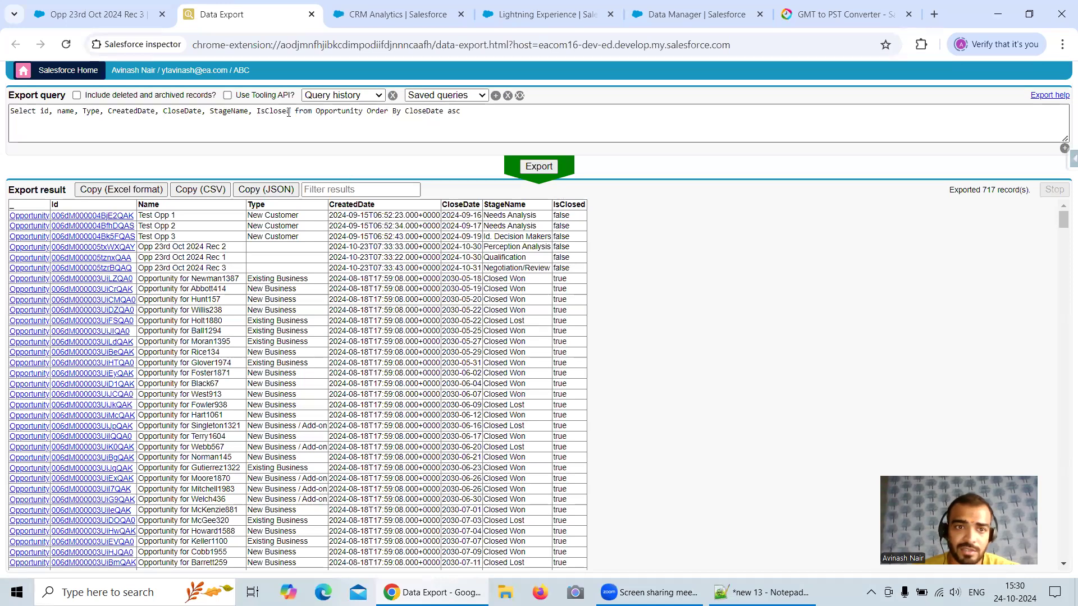
pyautogui.moveTo(257, 112); pyautogui.dragTo(291, 110)
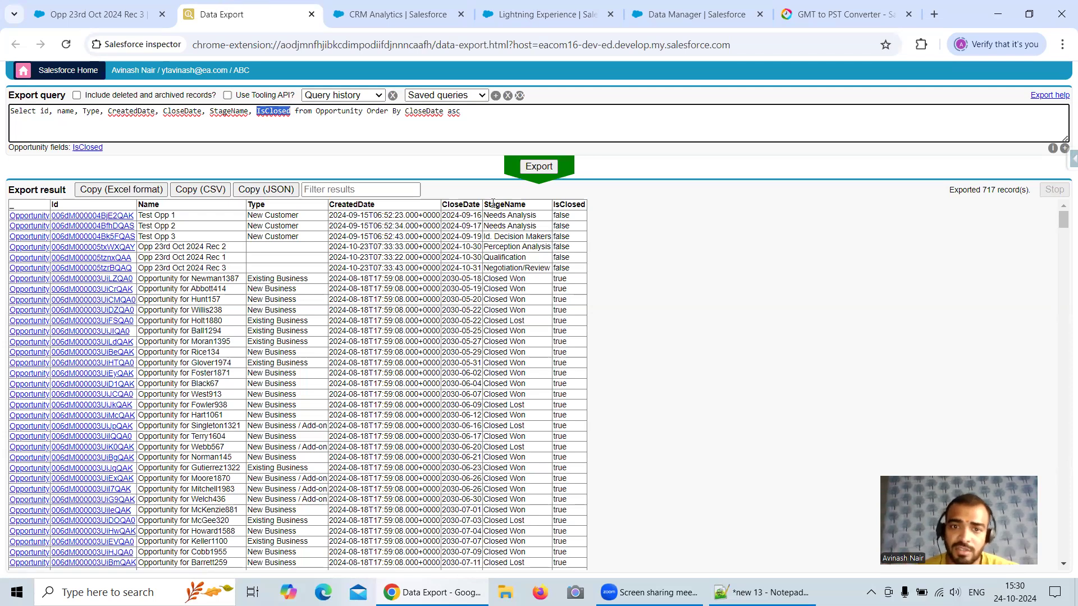
pyautogui.moveTo(484, 215); pyautogui.dragTo(579, 275)
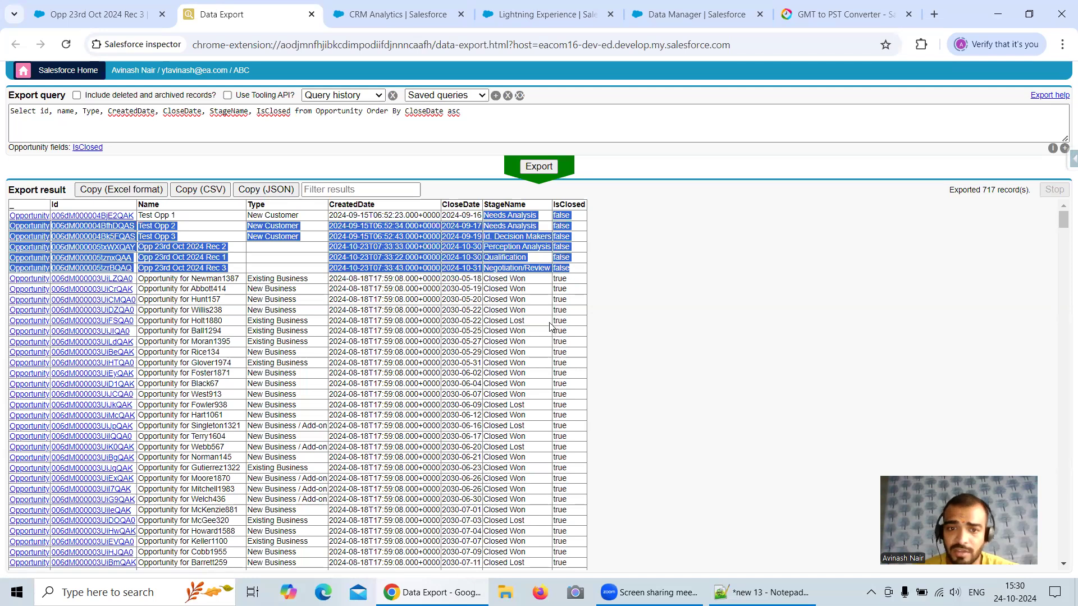
pyautogui.click(514, 296)
pyautogui.moveTo(490, 299); pyautogui.dragTo(528, 320)
pyautogui.click(533, 335)
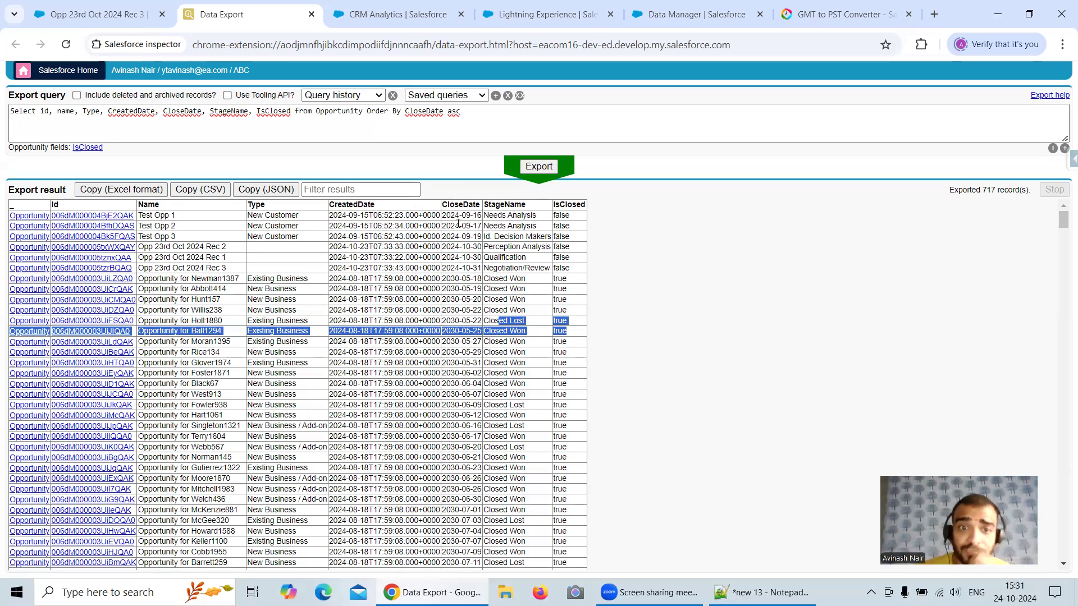
pyautogui.moveTo(481, 216); pyautogui.dragTo(461, 216)
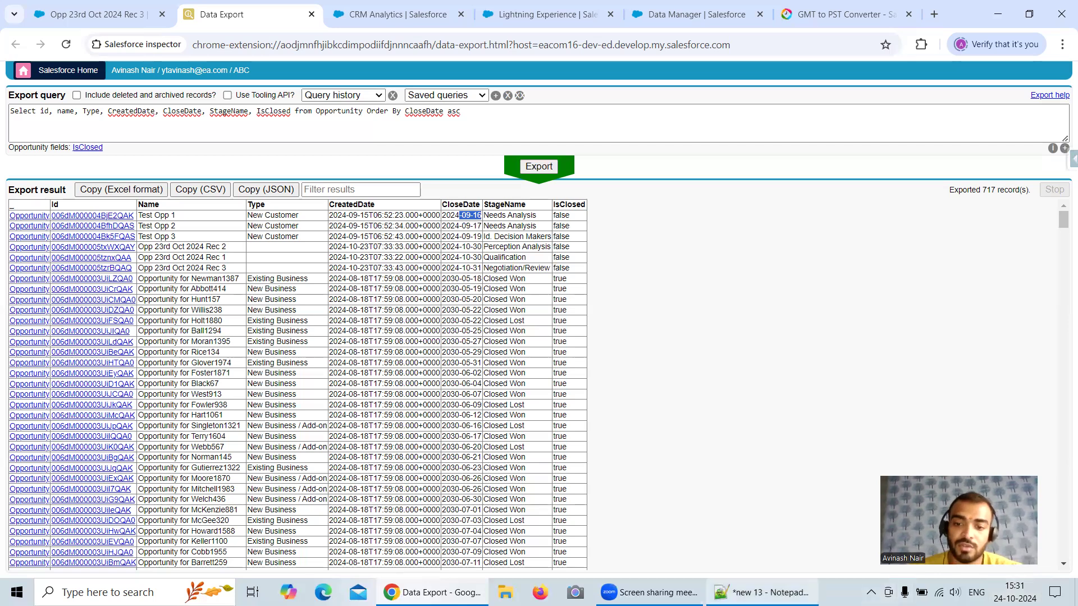
# Step: Switch to the Notepad++ notes and add the field name IsCloseDateDue below the 3600 sec line
pyautogui.click(762, 592)
pyautogui.press('Return')
pyautogui.press('Return')
pyautogui.write('Is')
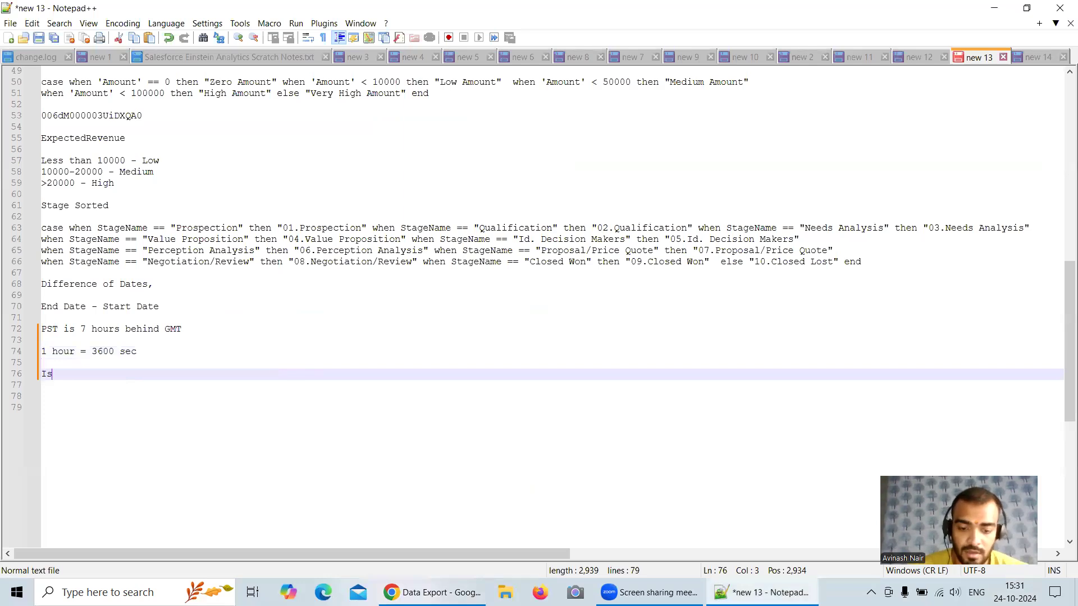
pyautogui.write('CloseD')
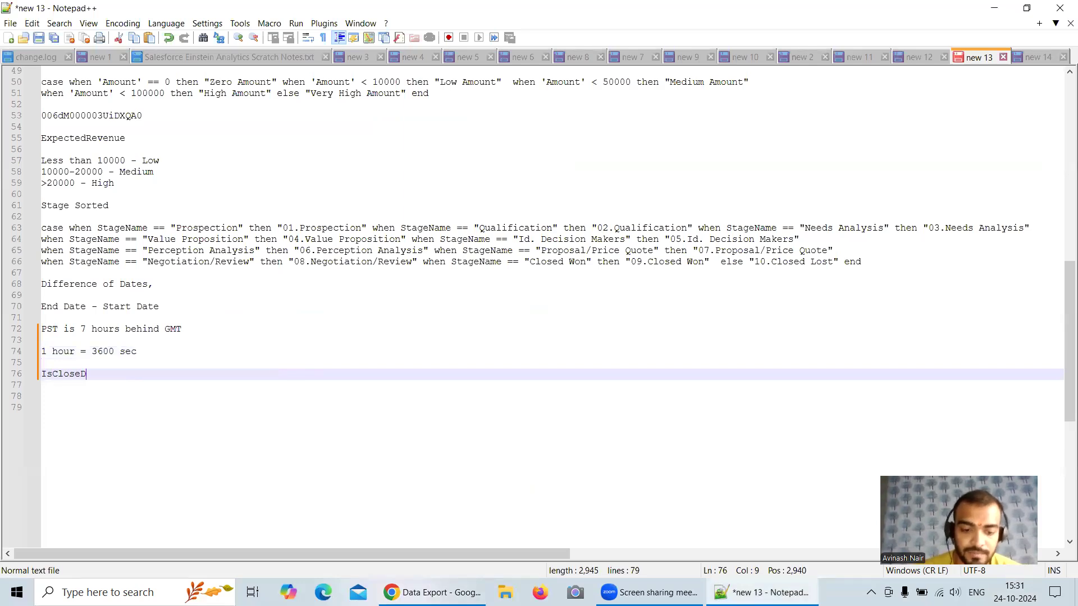
pyautogui.write('ateDue')
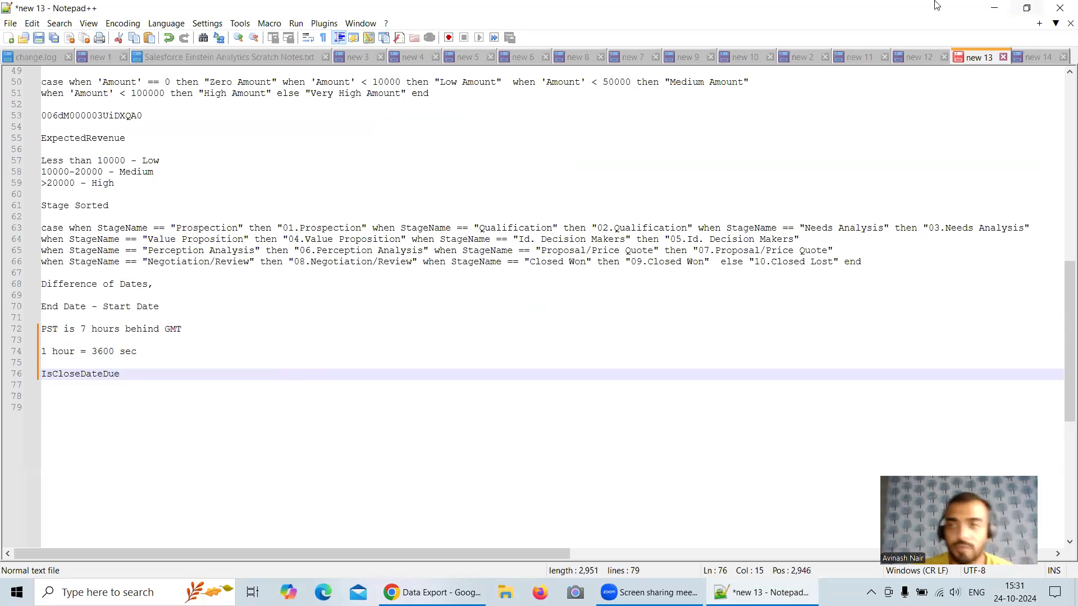
# Step: Check the IsClosed value of Test Opp 1 in the export results and return to the Notepad++ notes
pyautogui.click(1000, 6)
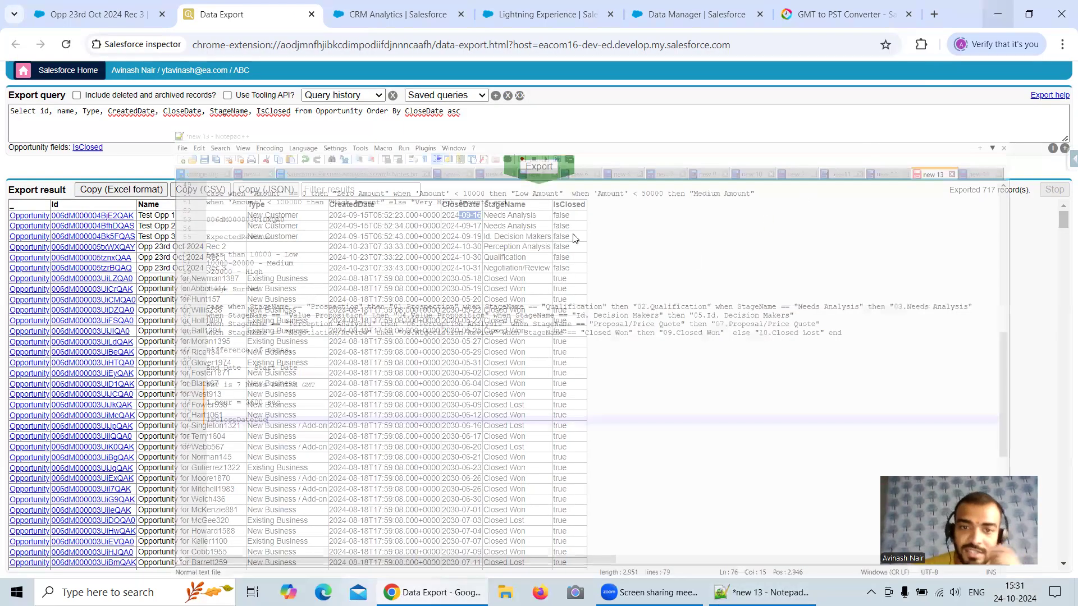
pyautogui.doubleClick(555, 215)
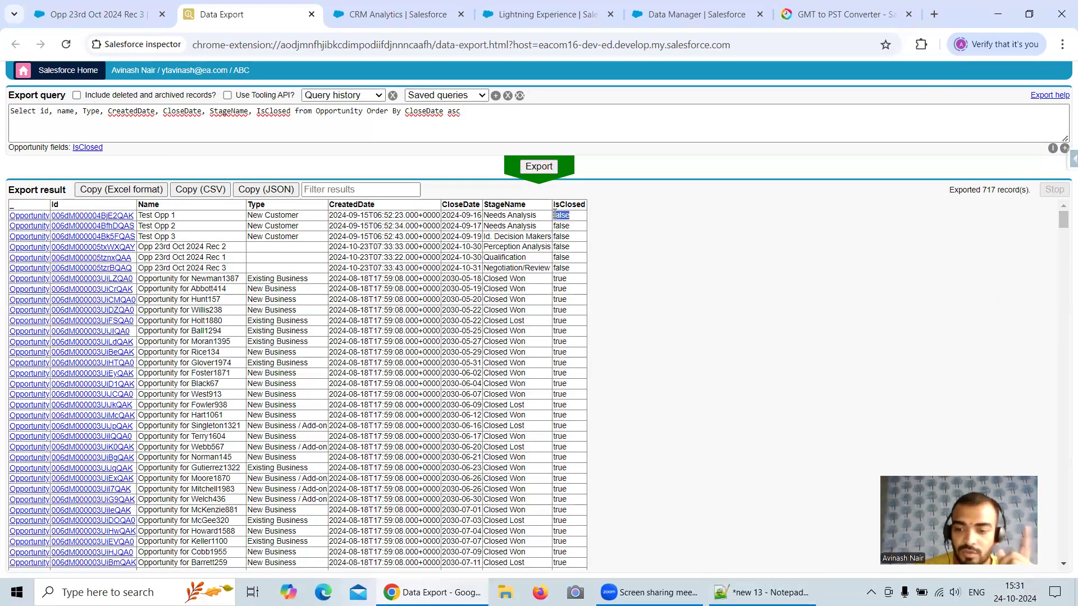
pyautogui.click(763, 592)
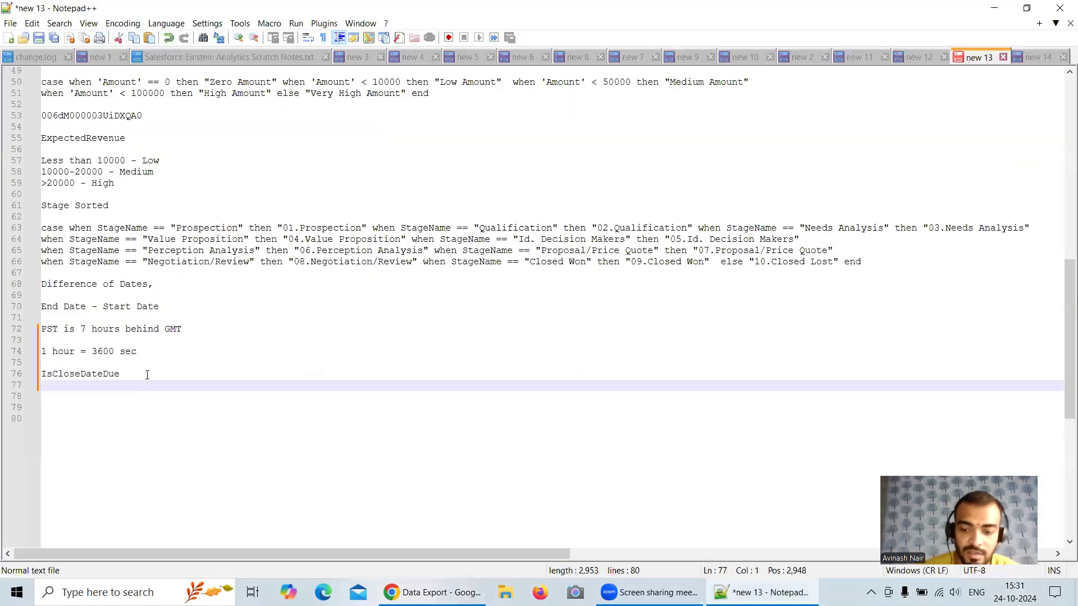
# Step: Complete the IsCloseDateDue line in the notes with the criteria ": Open Stage, CloseDate < now()"
pyautogui.press('BackSpace')
pyautogui.write(':')
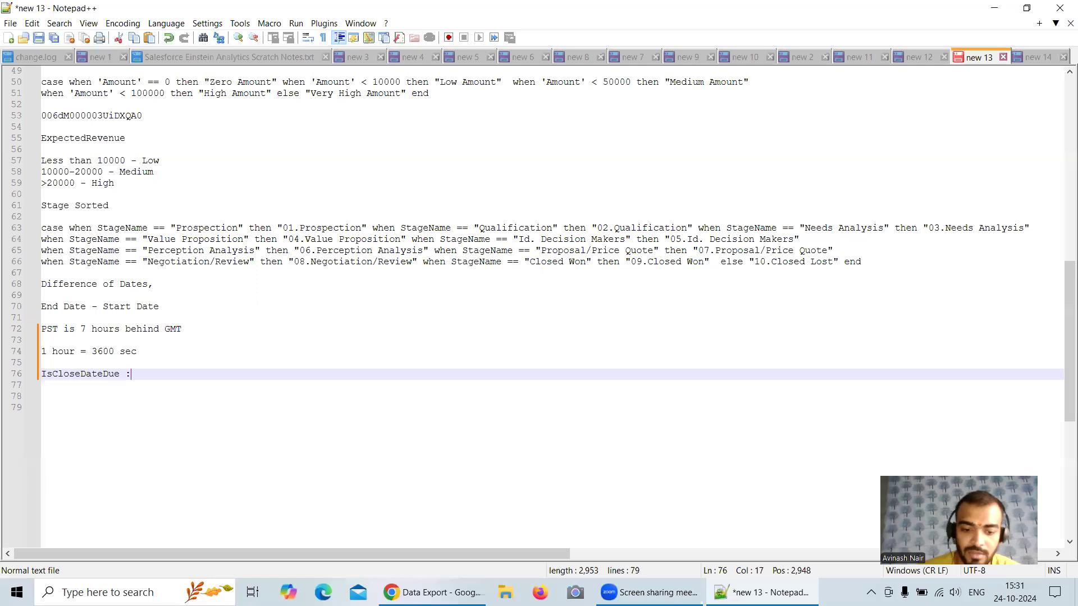
pyautogui.write(' Open Stage,')
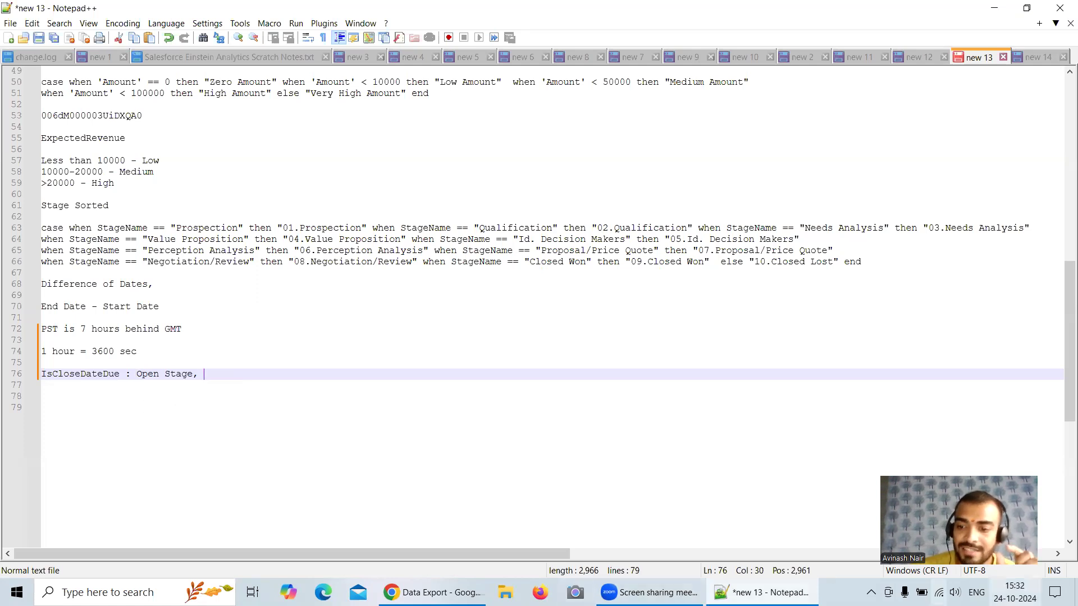
pyautogui.write('CloseDate <')
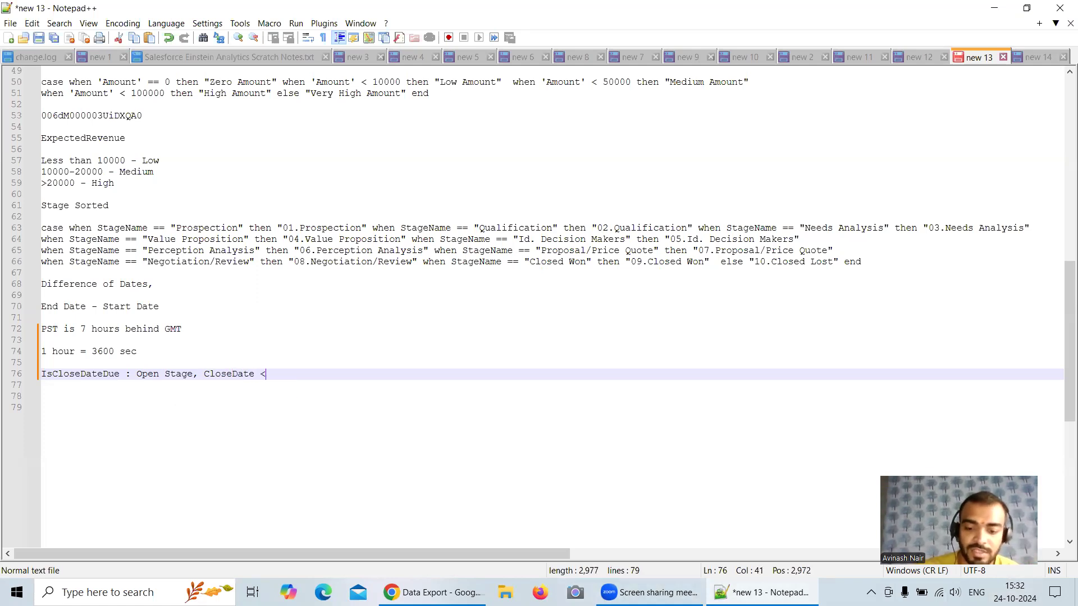
pyautogui.write(' now()')
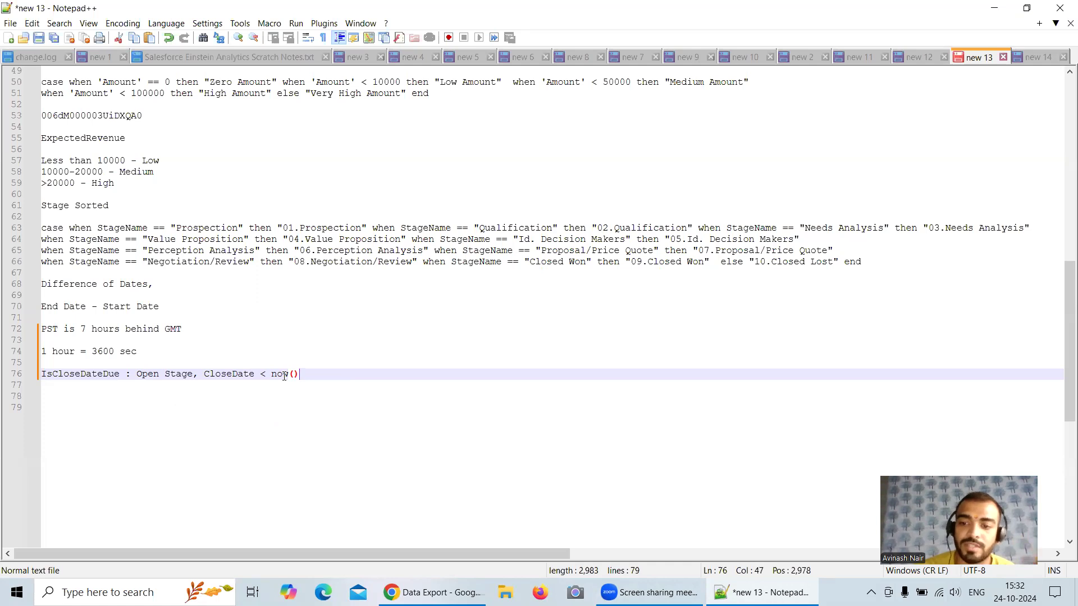
# Step: Switch to Chrome and examine the stage path and close date on the Opp 23rd Oct 2024 Rec 3 record
pyautogui.click(433, 593)
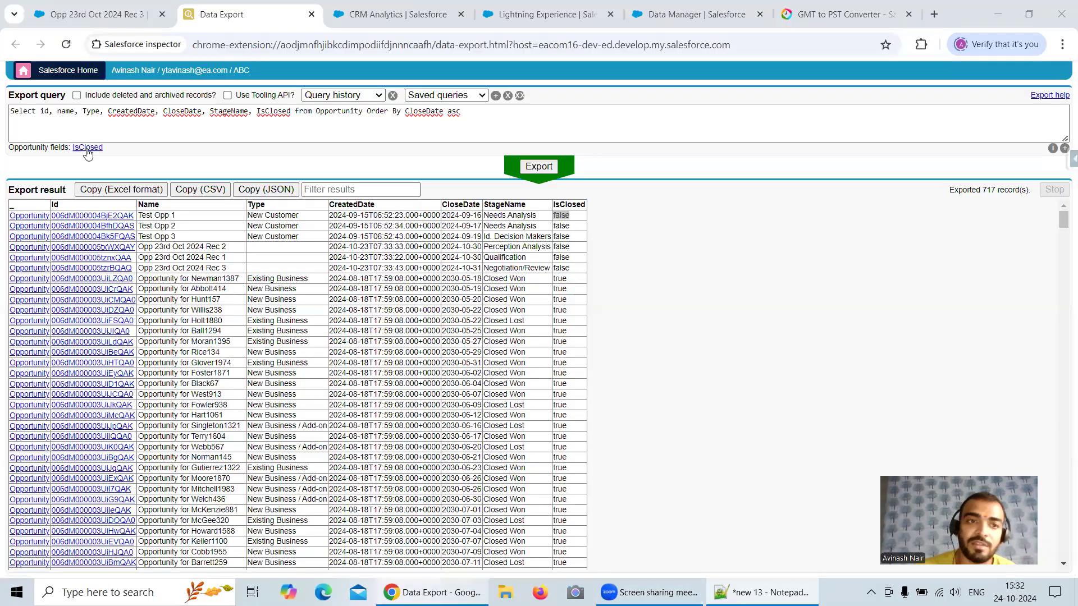
pyautogui.click(97, 15)
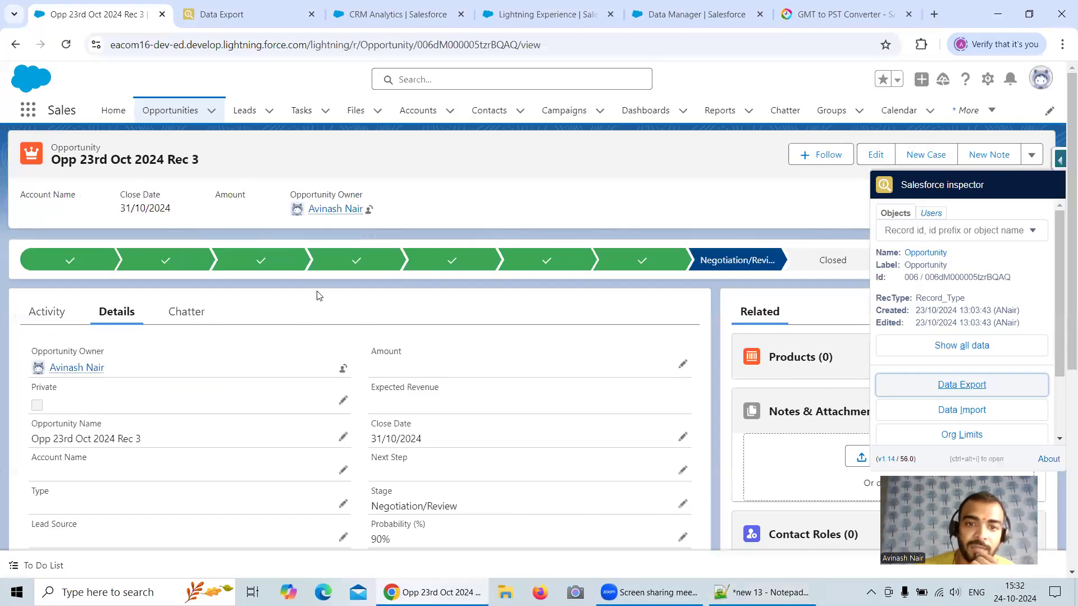
pyautogui.scroll(-1, 320, 295)
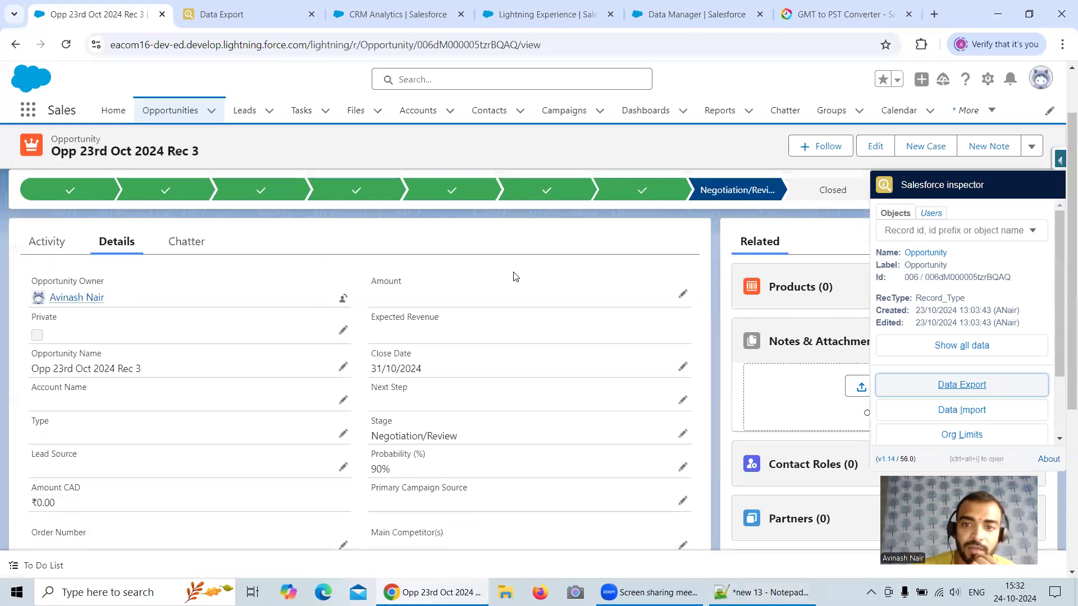
pyautogui.click(840, 174)
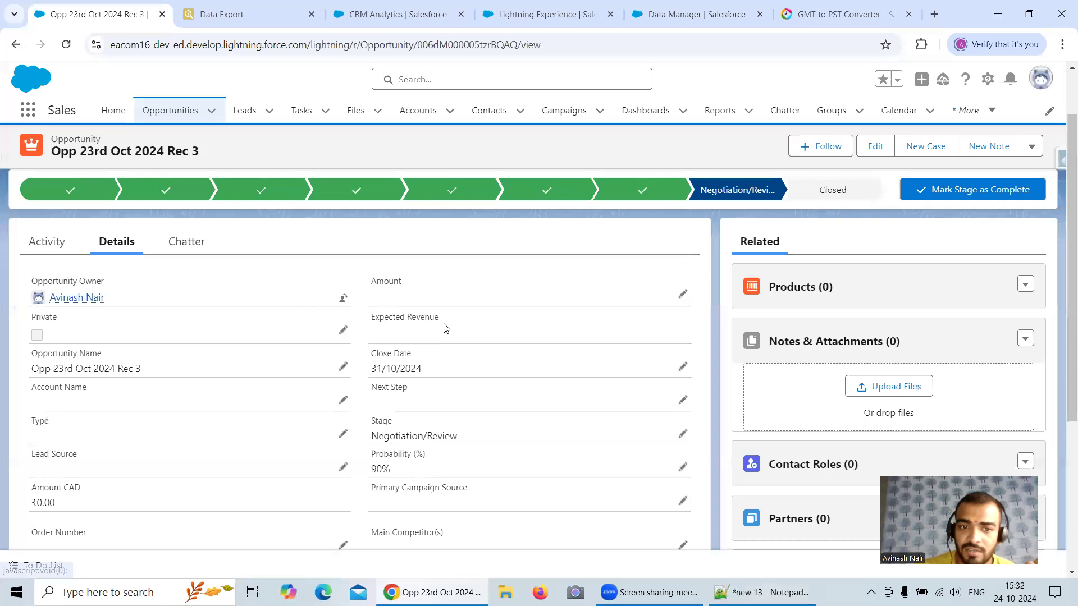
pyautogui.scroll(-2, 446, 328)
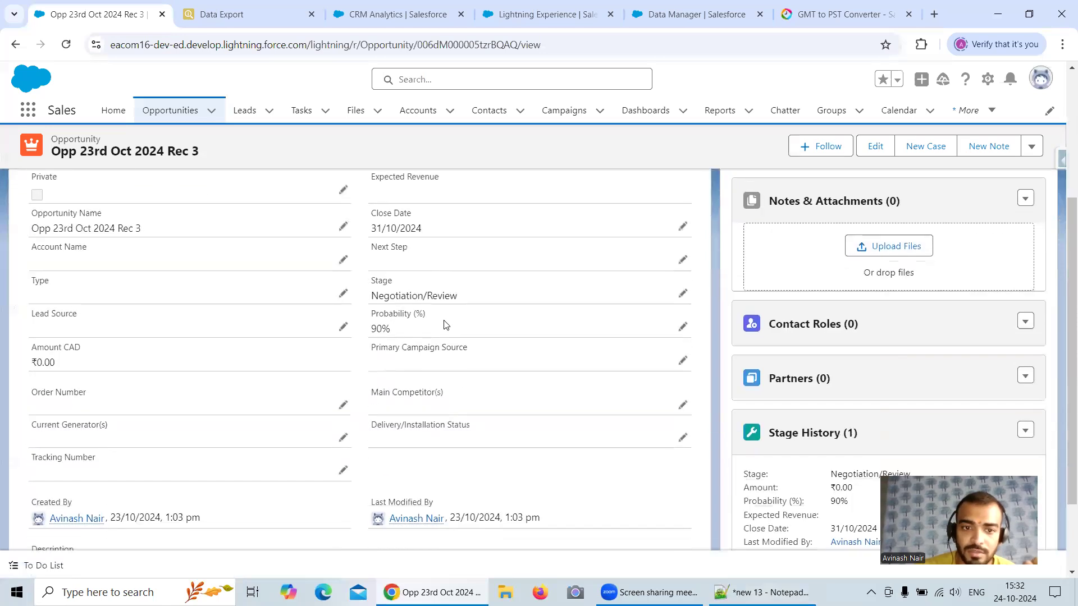
pyautogui.scroll(1, 446, 325)
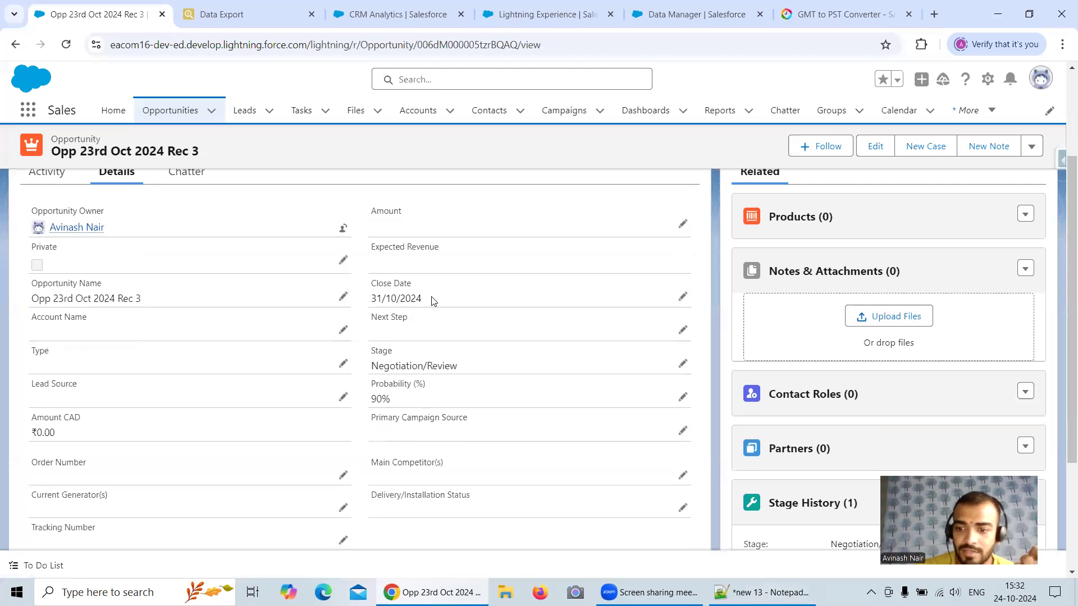
# Step: Open the Test Opp 1 record in Salesforce from the Data Export results and show its details
pyautogui.click(270, 25)
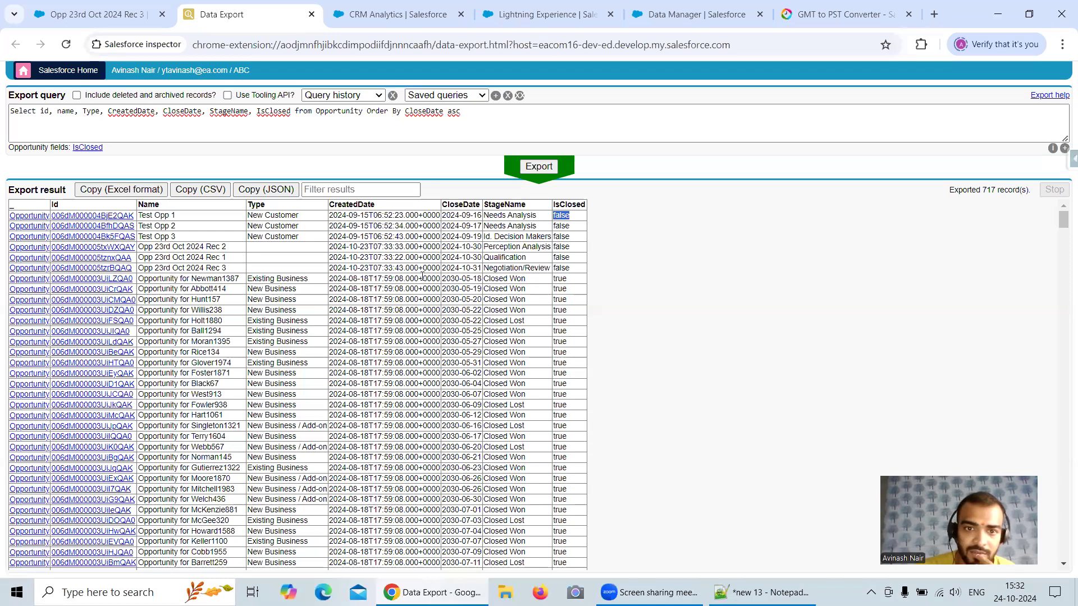
pyautogui.click(114, 217)
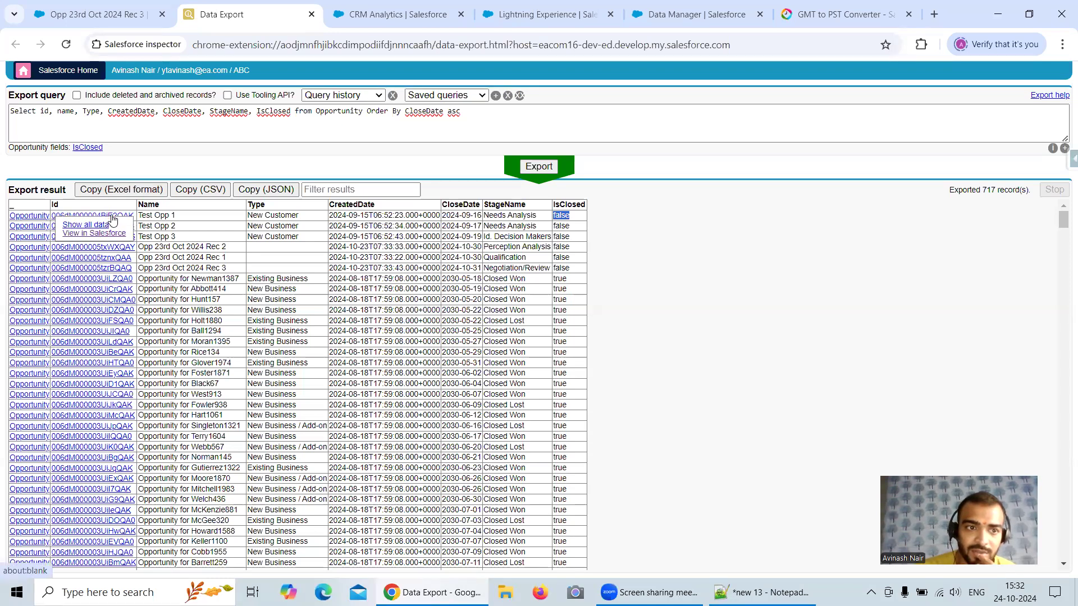
pyautogui.rightClick(109, 234)
pyautogui.click(140, 251)
pyautogui.click(140, 14)
pyautogui.click(225, 14)
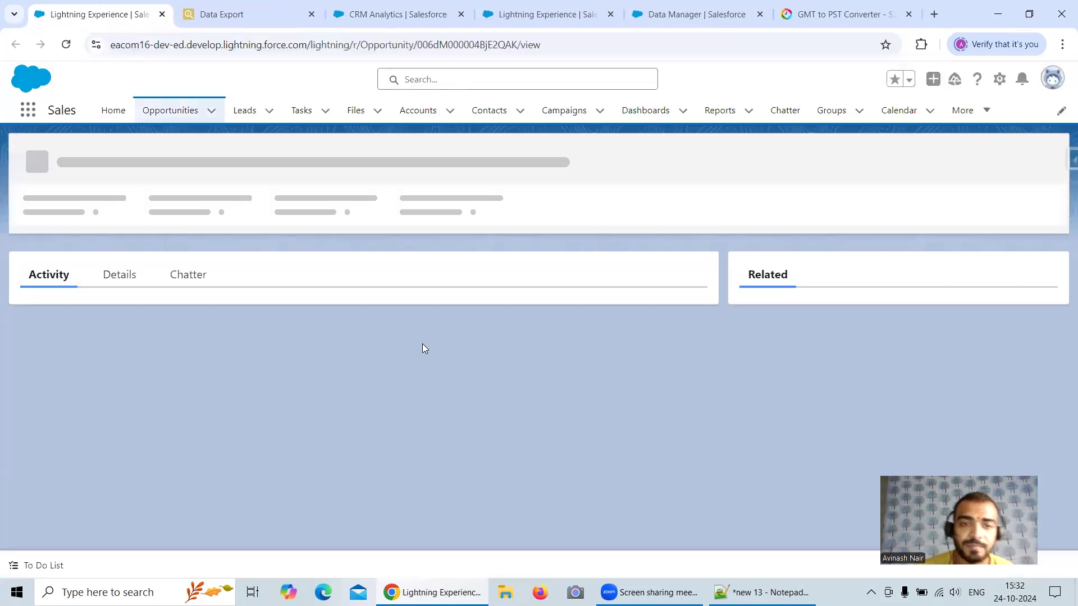
pyautogui.click(135, 310)
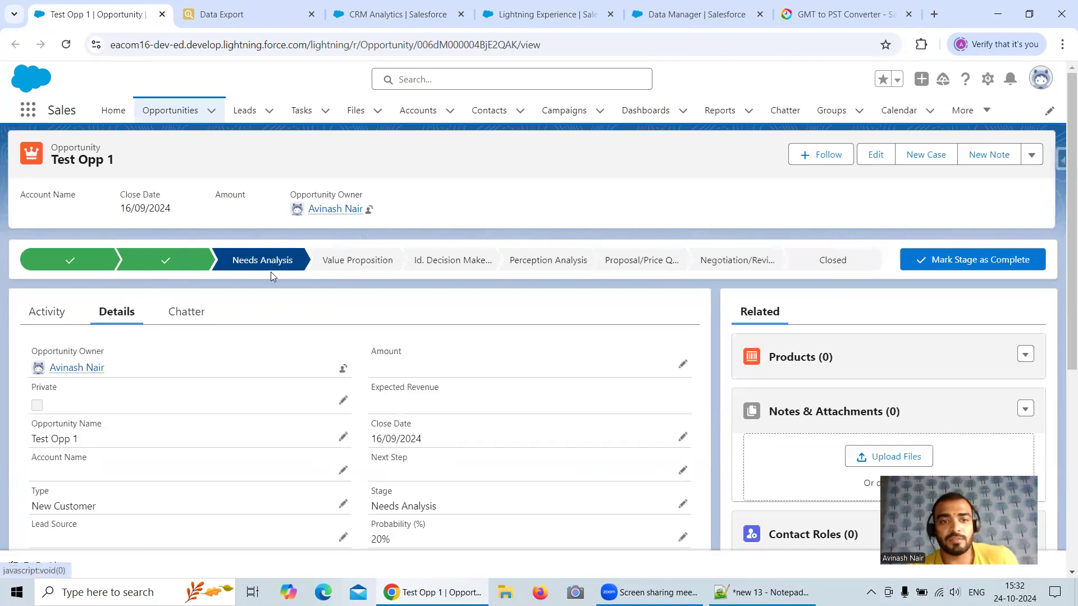
# Step: Examine Test Opp 1's current stage, the days spent in it, and its close date
pyautogui.moveTo(274, 266)
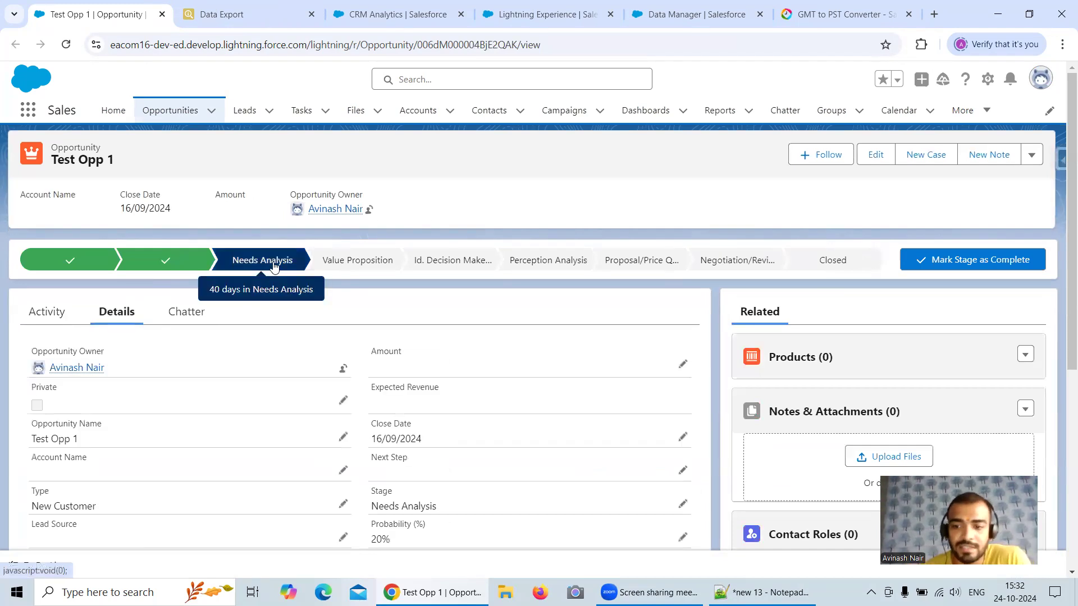
pyautogui.scroll(-3, 466, 365)
pyautogui.scroll(1, 432, 367)
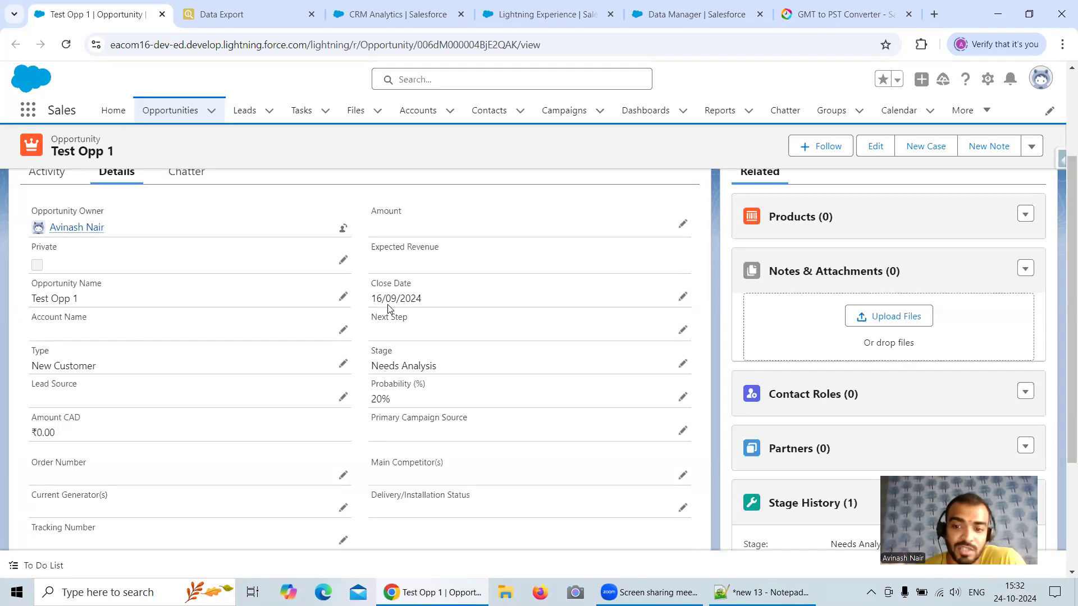
pyautogui.scroll(3, 388, 308)
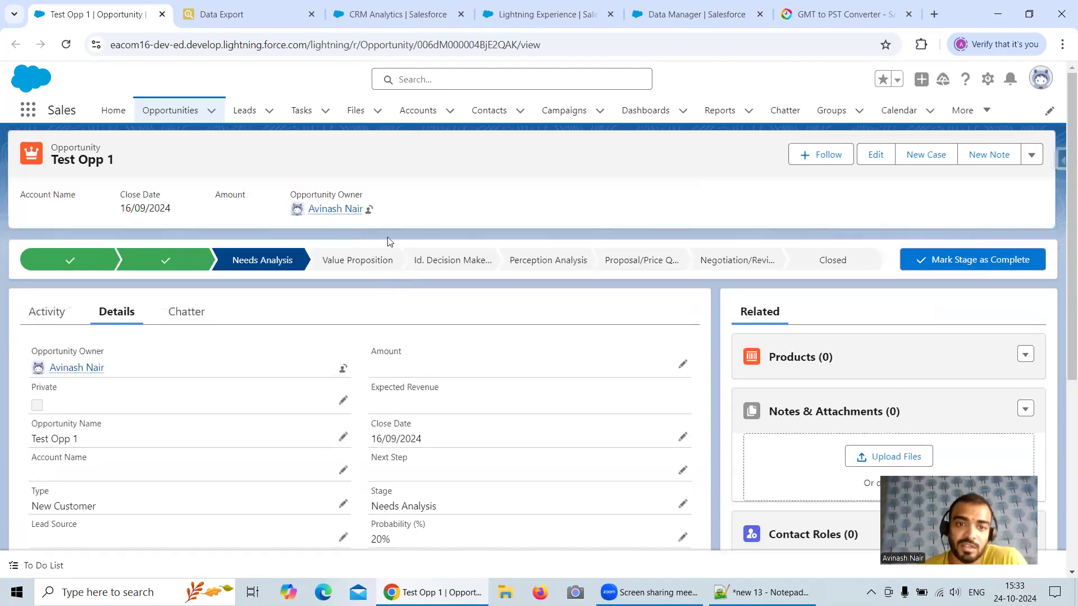
pyautogui.scroll(-3, 413, 312)
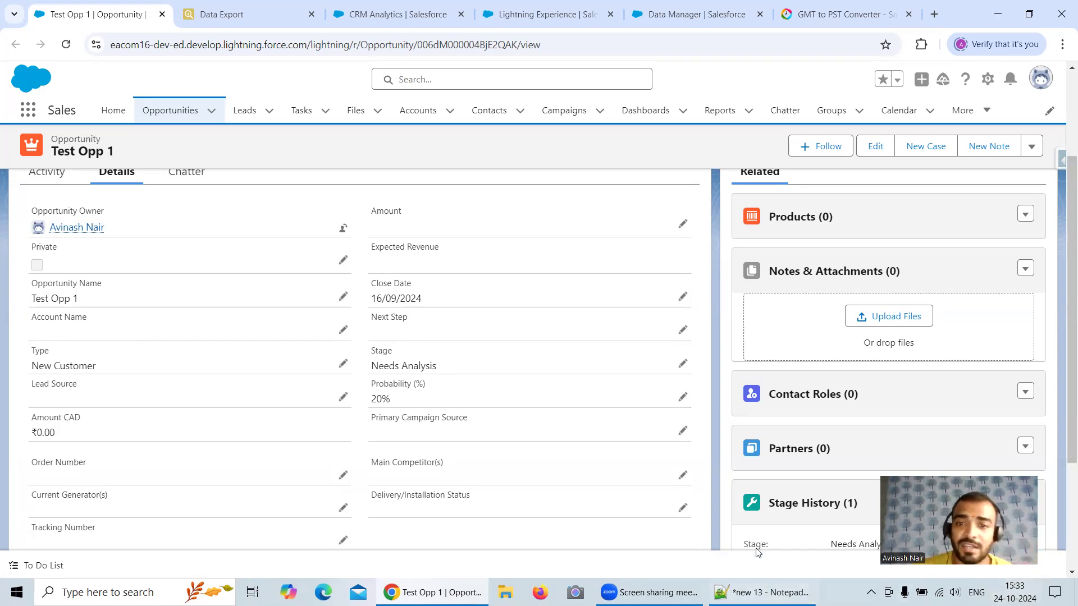
pyautogui.scroll(3, 508, 318)
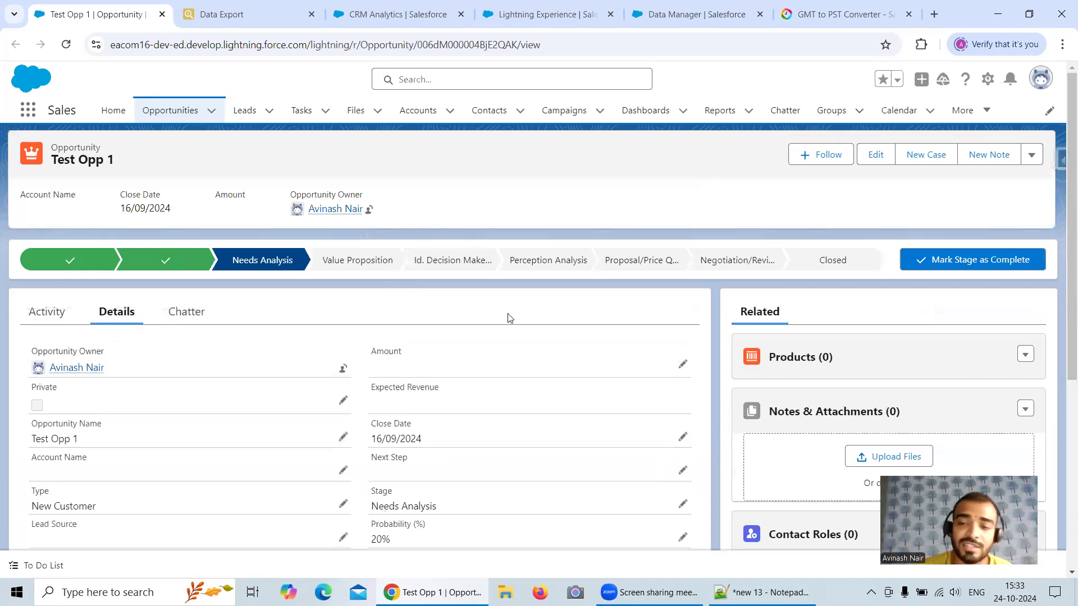
pyautogui.scroll(-5, 509, 319)
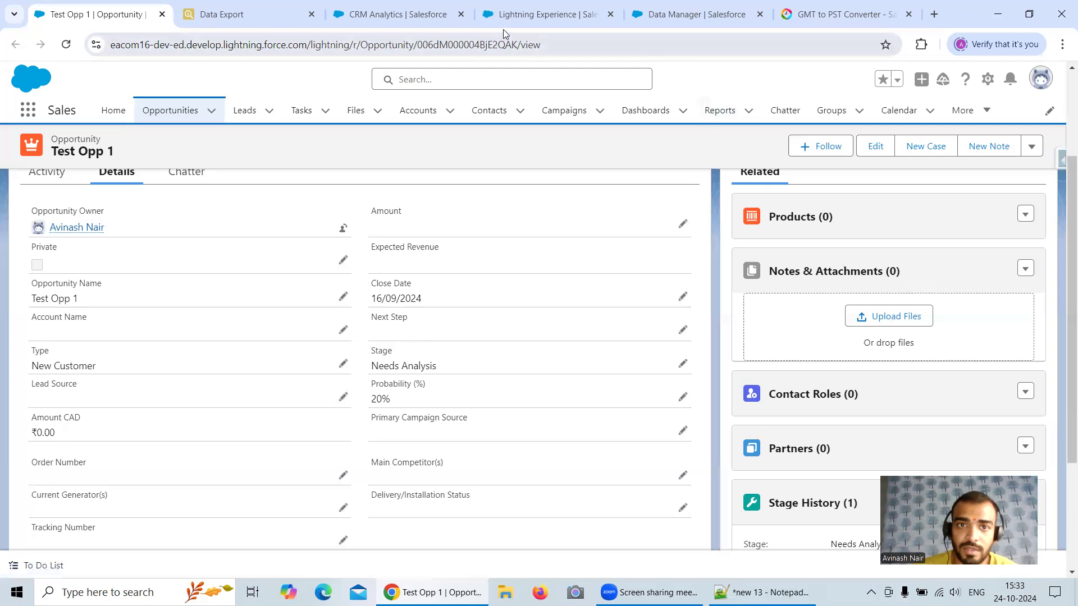
# Step: Open the Derived Fields node of the Free Session 6 dataflow in Data Manager and start adding a new field
pyautogui.click(553, 22)
pyautogui.click(652, 20)
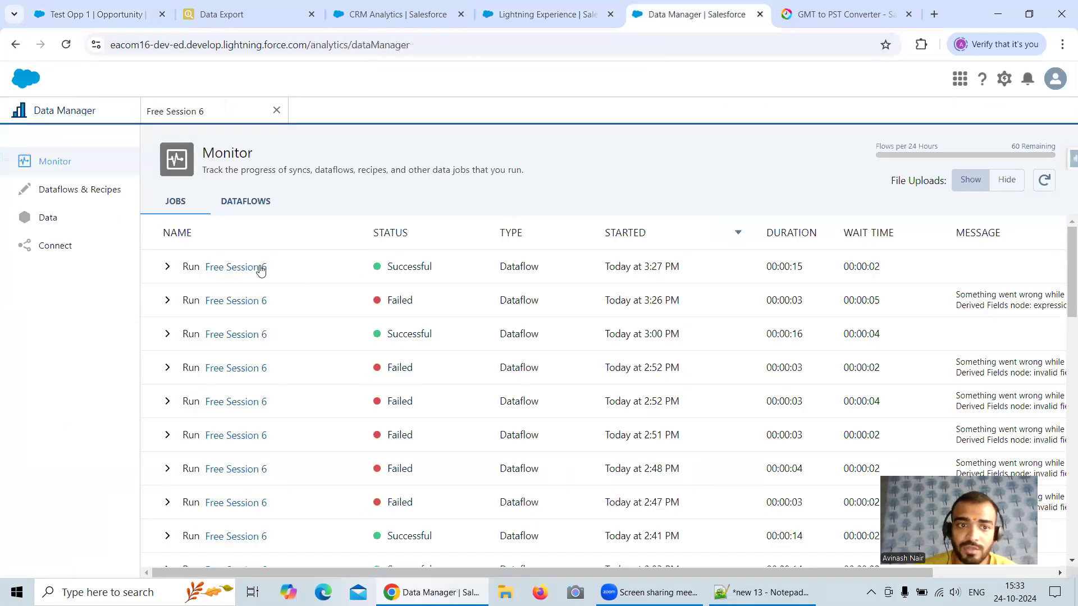
pyautogui.click(218, 115)
pyautogui.click(277, 255)
pyautogui.scroll(-5, 592, 312)
pyautogui.click(440, 471)
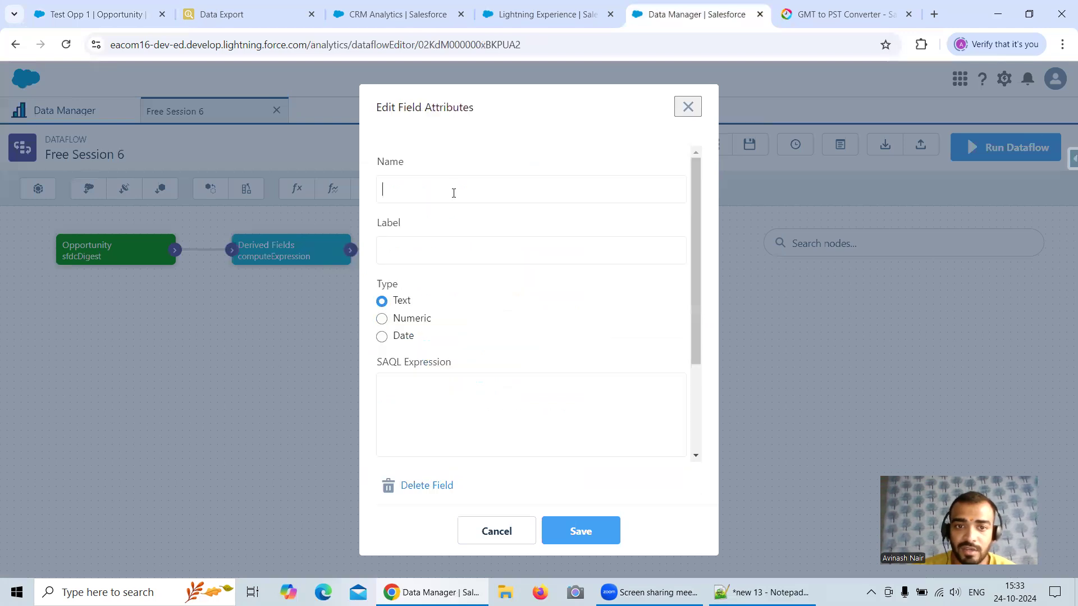
# Step: Name the new field IsCloseDateDue and set its label to "IsCloseDateDue ?"
pyautogui.write('IsC')
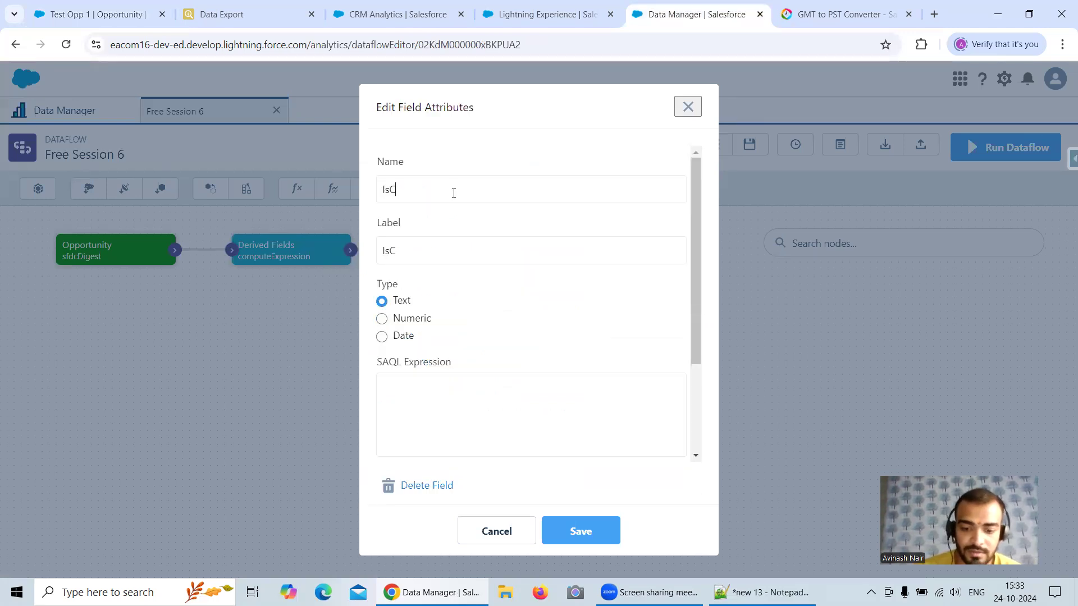
pyautogui.write('loseDateDue')
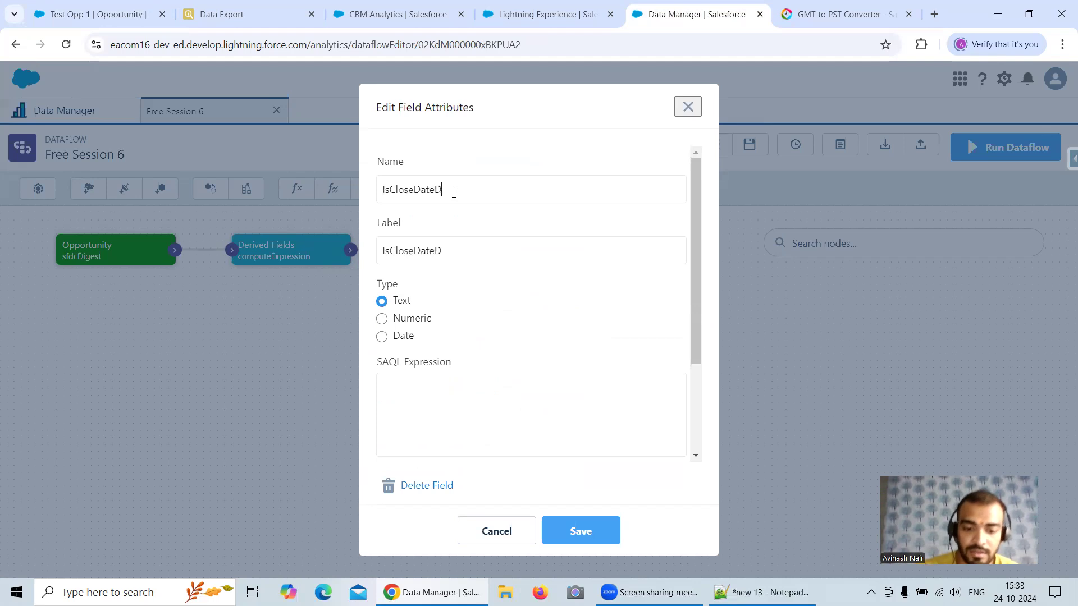
pyautogui.click(494, 258)
pyautogui.write('?')
# Step: Begin the field's SAQL expression with case when IsClosed == "false"
pyautogui.click(415, 393)
pyautogui.write('case when ')
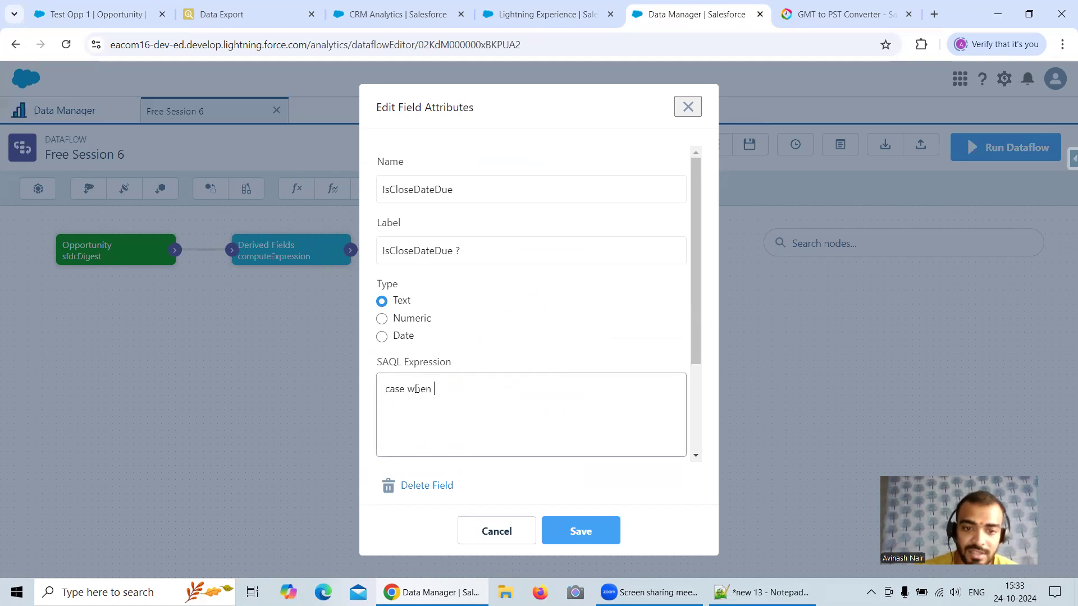
pyautogui.write('IsClos')
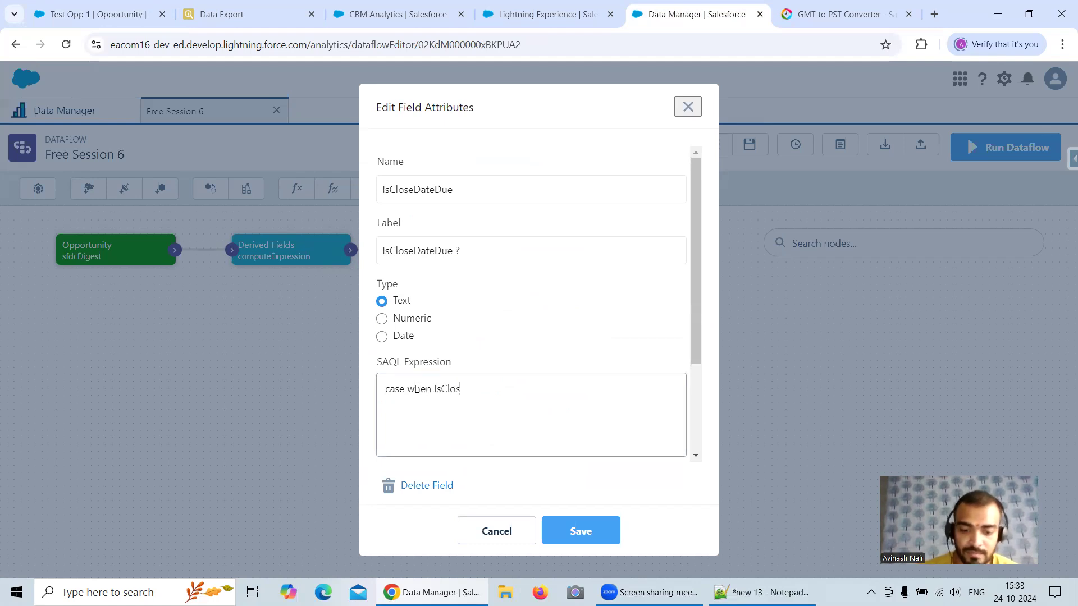
pyautogui.write('ed == ')
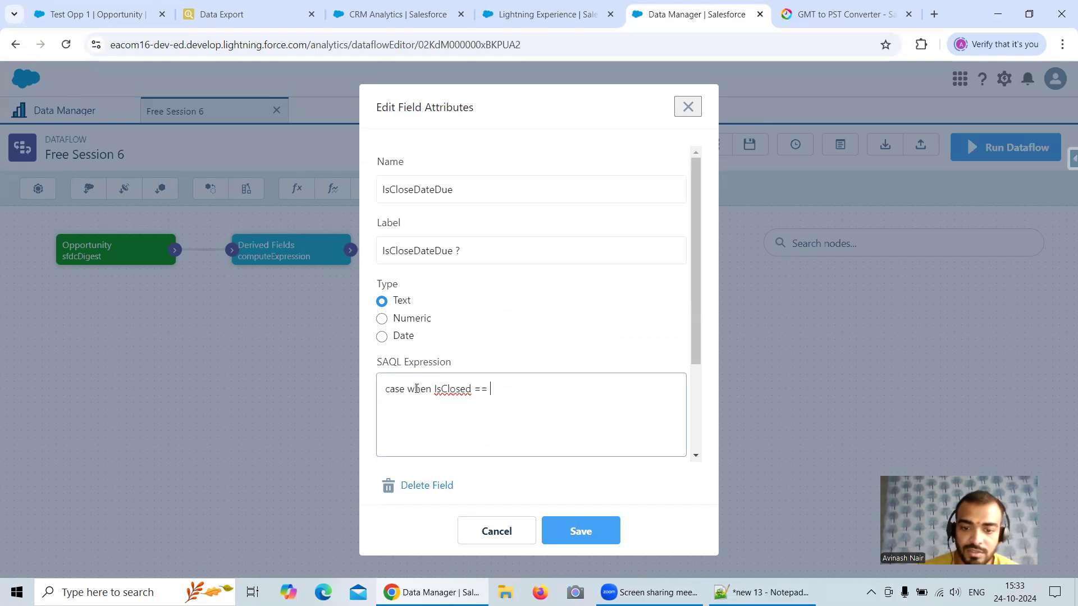
pyautogui.write('""false')
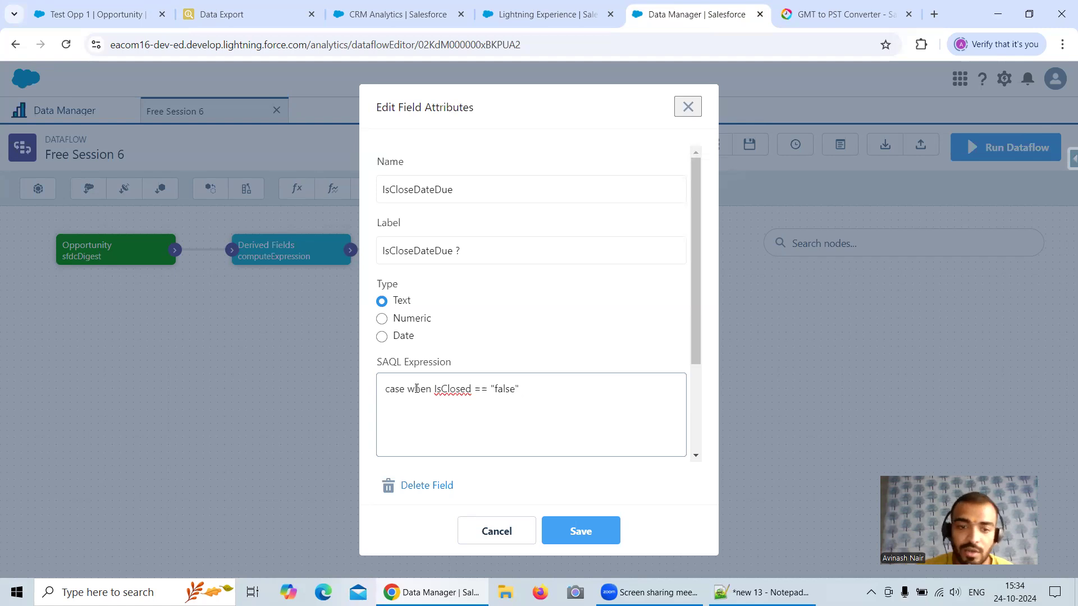
# Step: Extend the SAQL condition with && toDate(CloseDate_sec_epoch < now()) followed by then
pyautogui.write('&& toDate()')
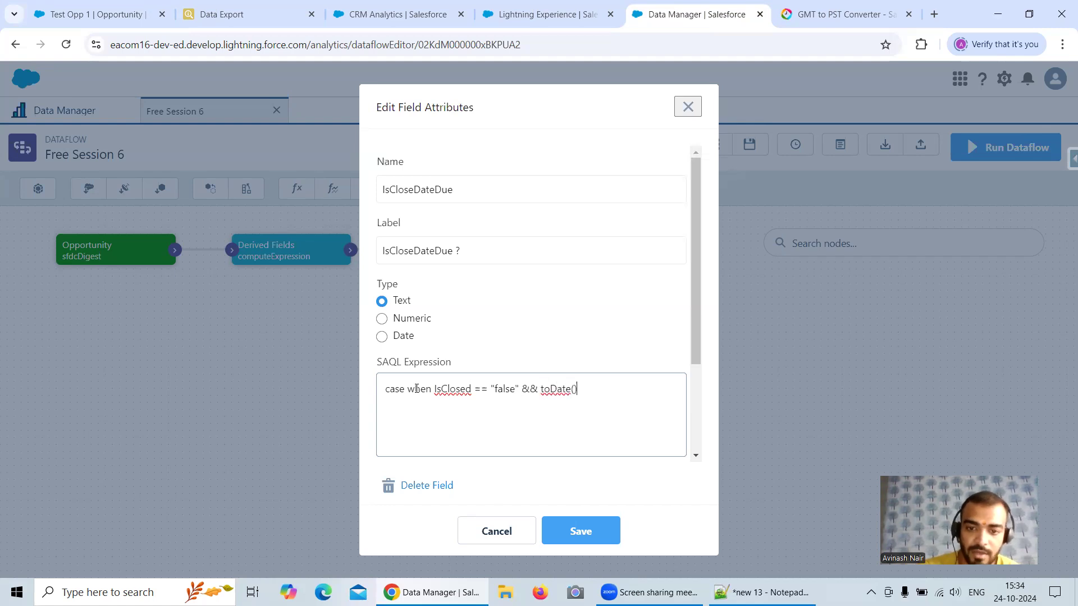
pyautogui.write('Close')
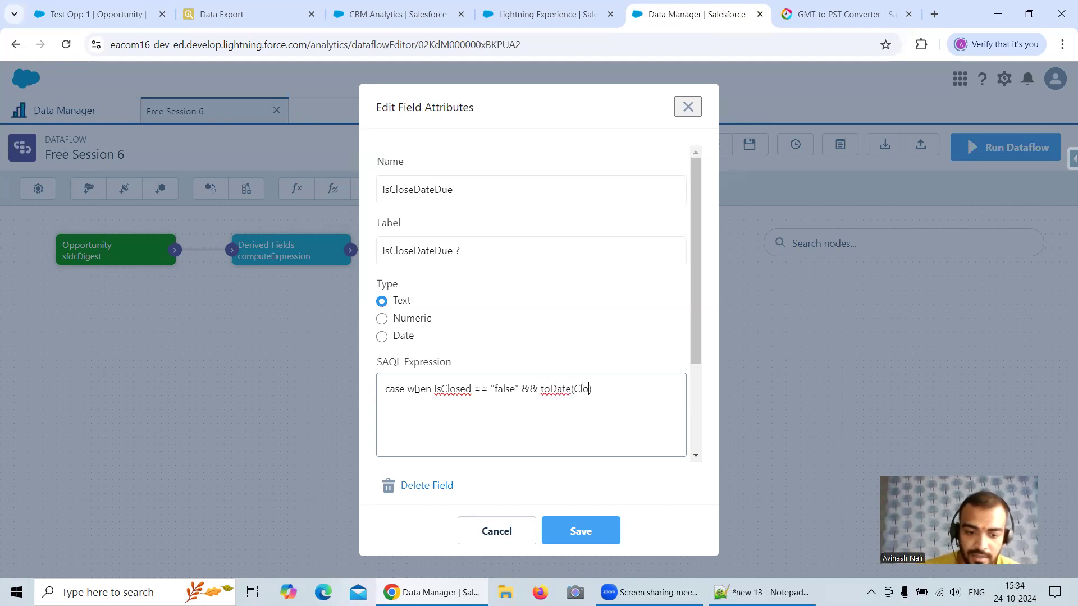
pyautogui.write('Date_sec')
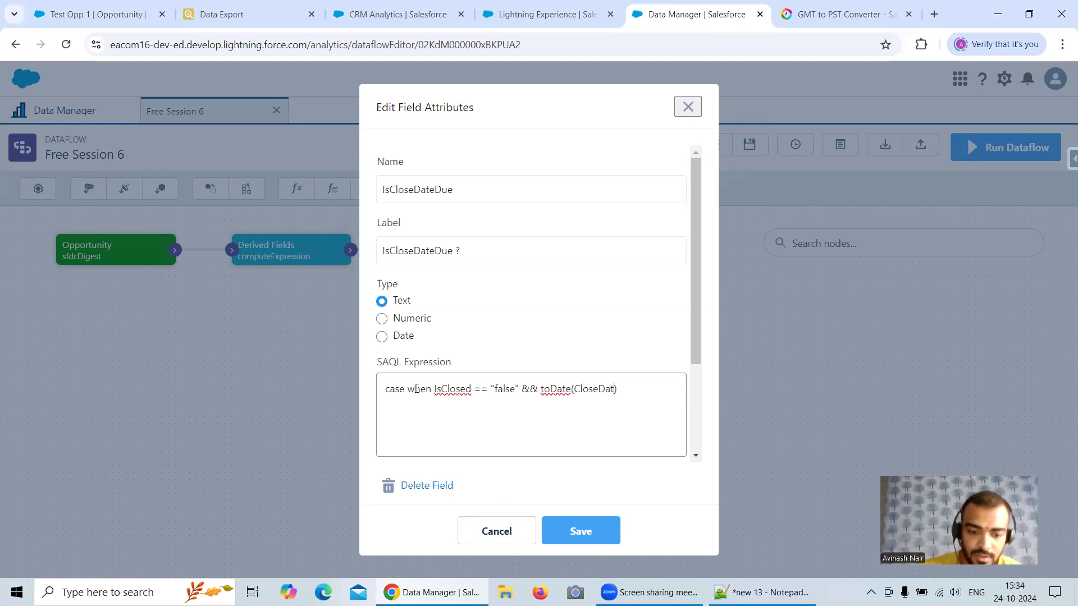
pyautogui.write('_epoch ,')
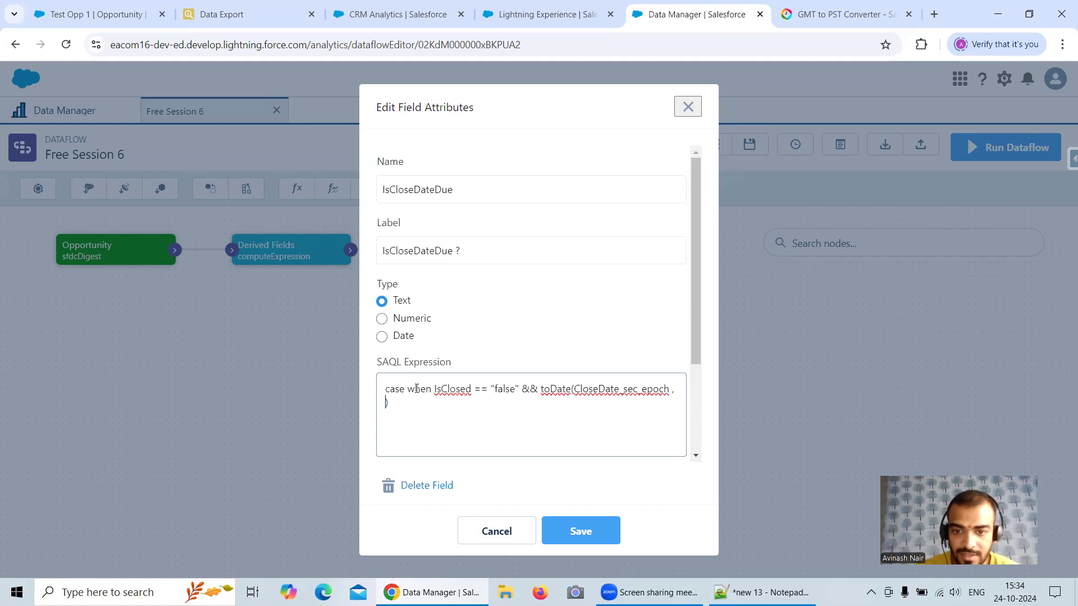
pyautogui.press('BackSpace')
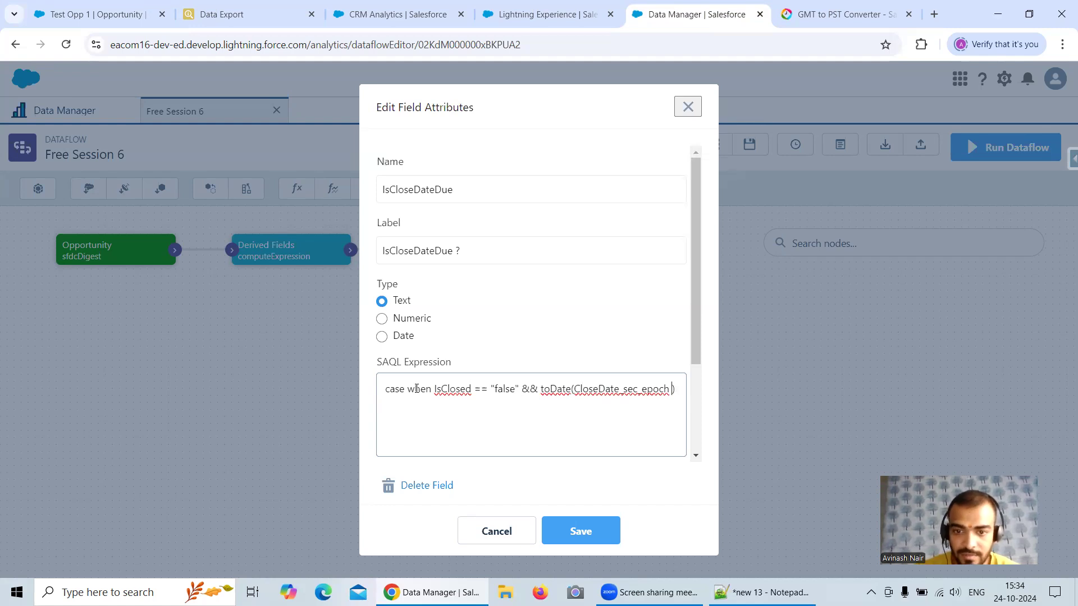
pyautogui.write('< ')
pyautogui.write('now')
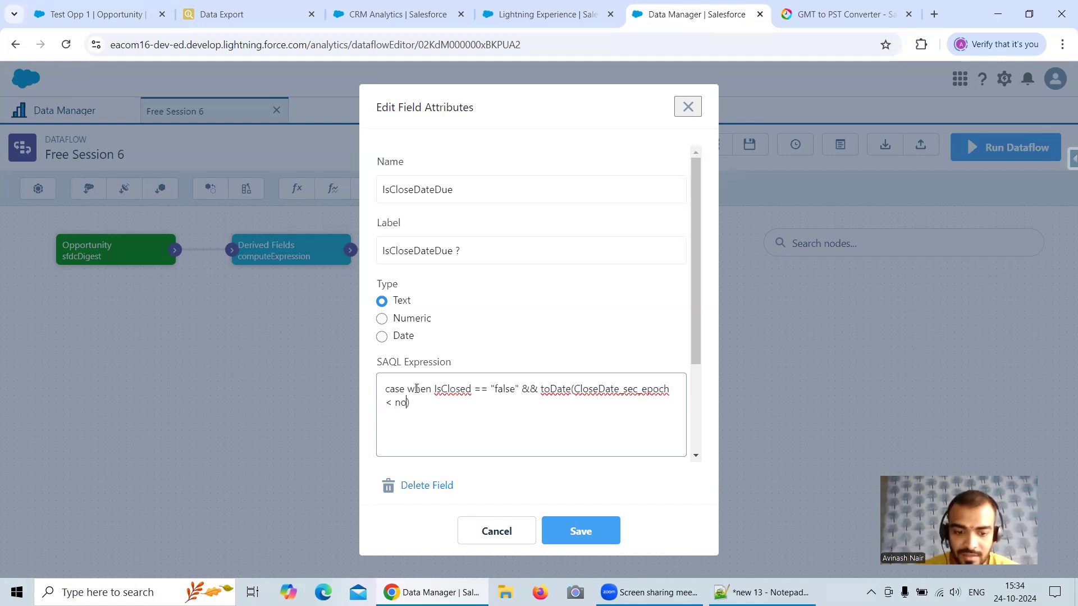
pyautogui.write('())')
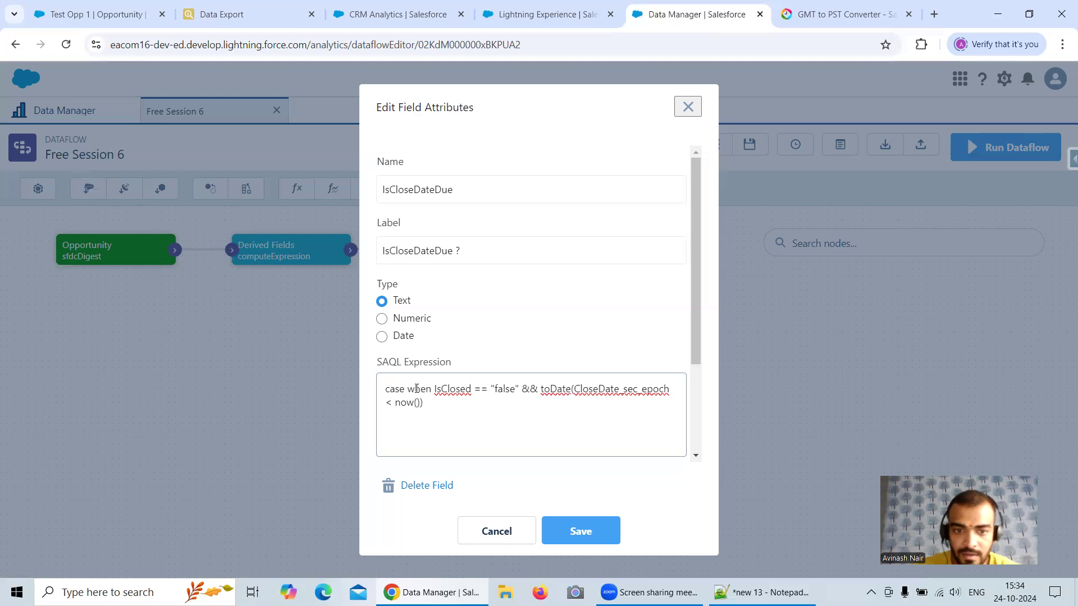
pyautogui.write(' then')
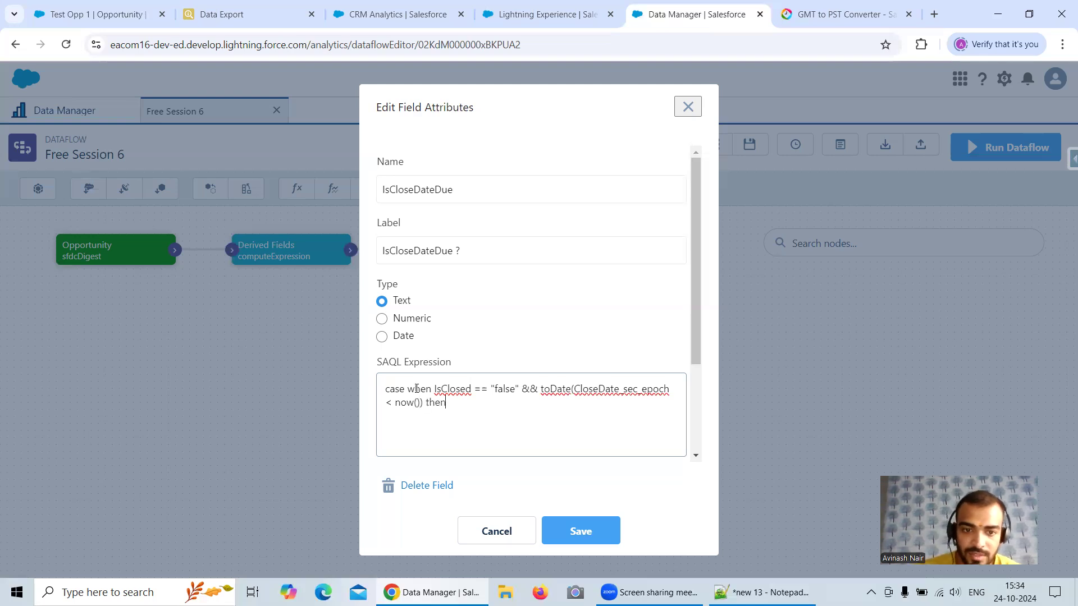
# Step: Correct the brackets of the close-date comparison to read (toDate(CloseDate_sec_epoch) < now())
pyautogui.click(542, 389)
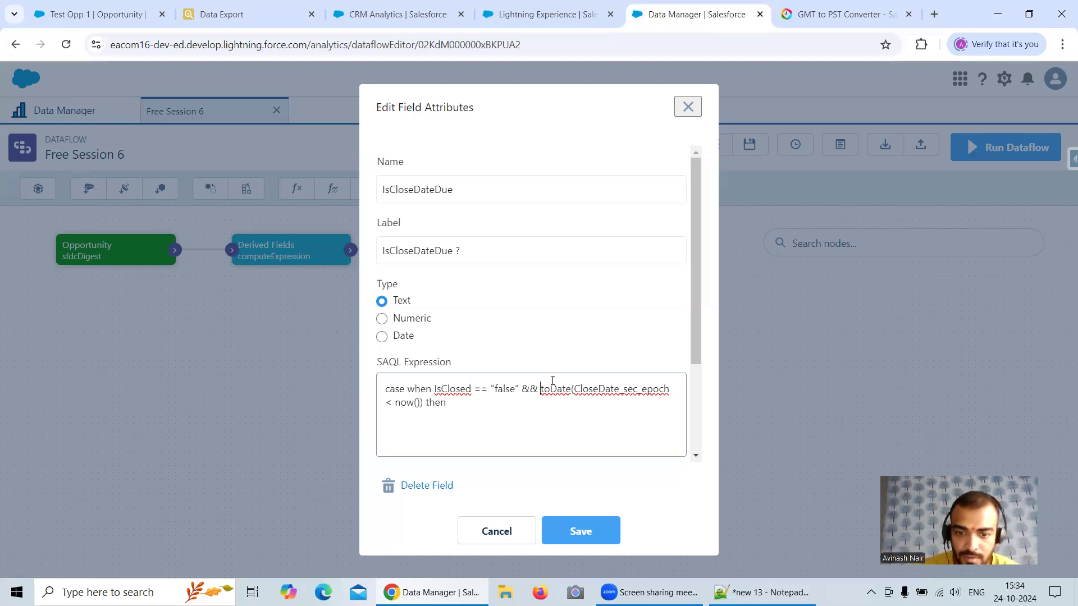
pyautogui.write('(')
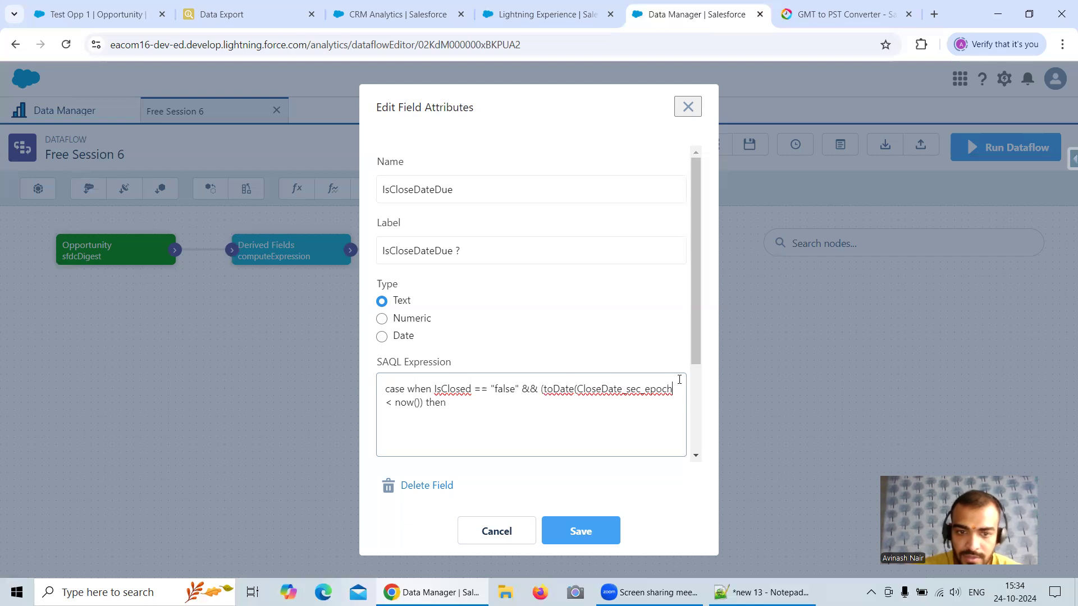
pyautogui.write(')')
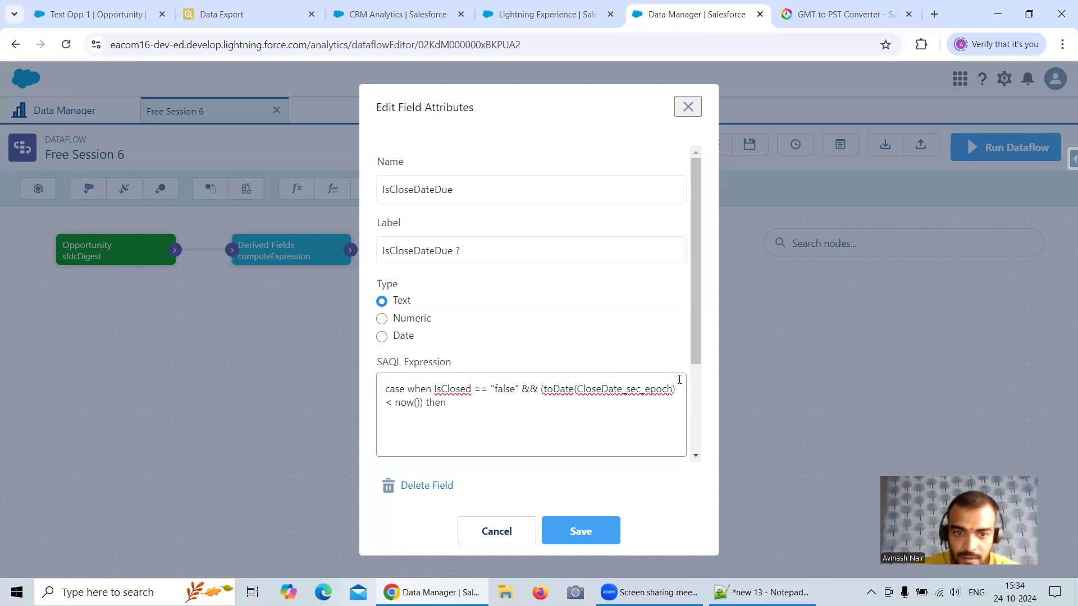
pyautogui.write(' < now()) then ""')
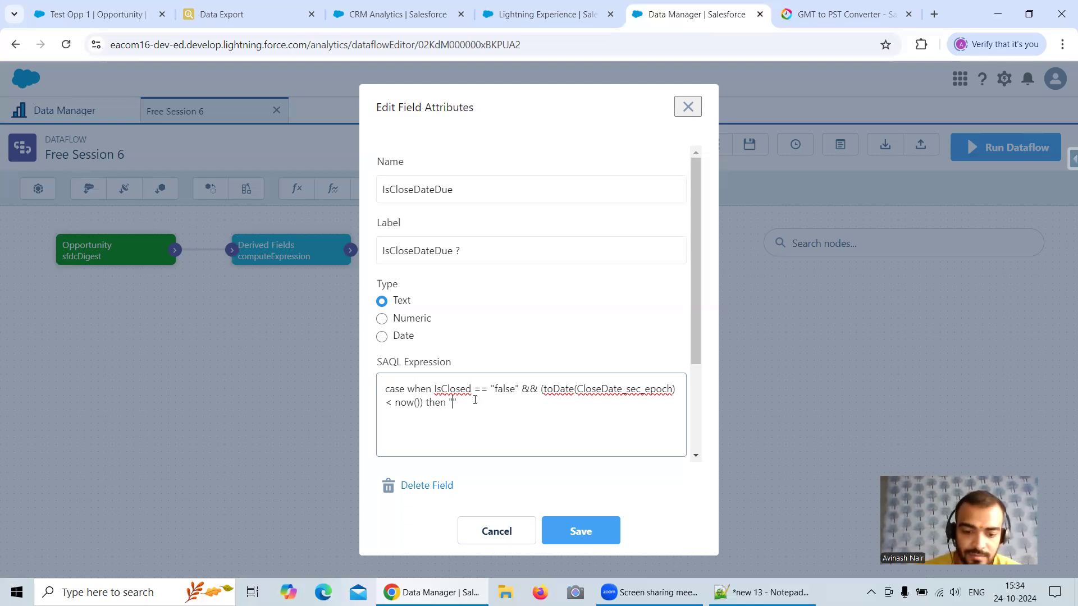
pyautogui.write('Yes')
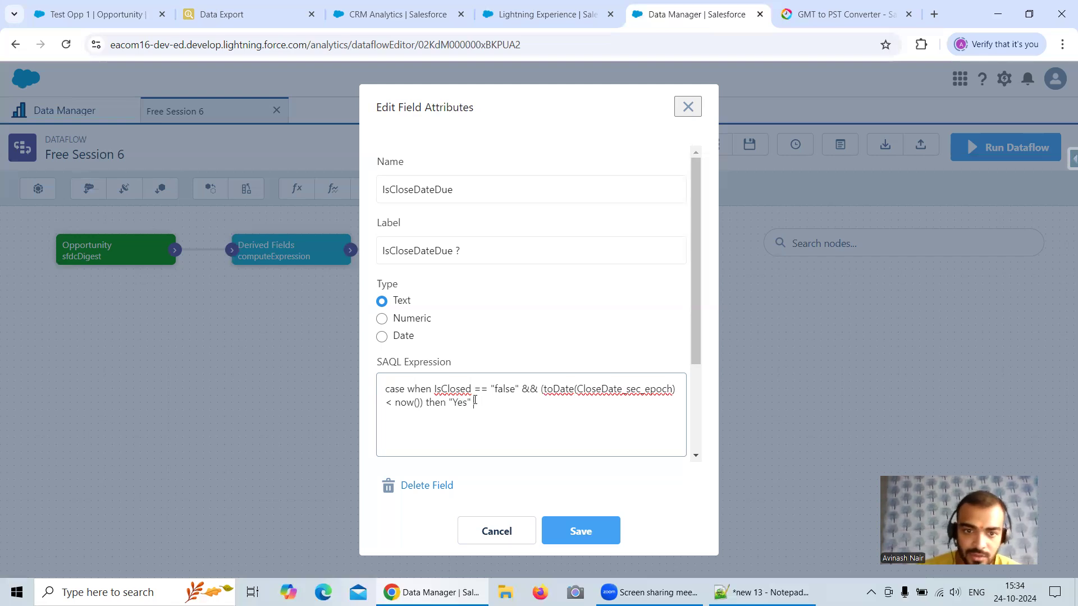
pyautogui.write(' else ""')
# Step: Complete the case expression so it returns "Yes" when the condition is met, else "No", and close it with end
pyautogui.press('Left')
pyautogui.write('No"')
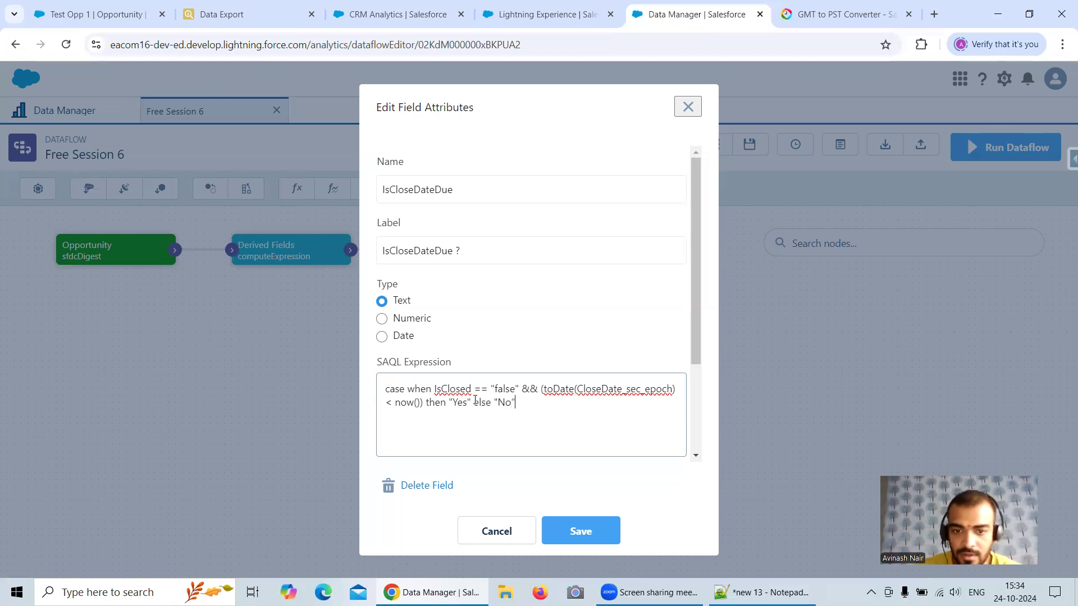
pyautogui.write(' end')
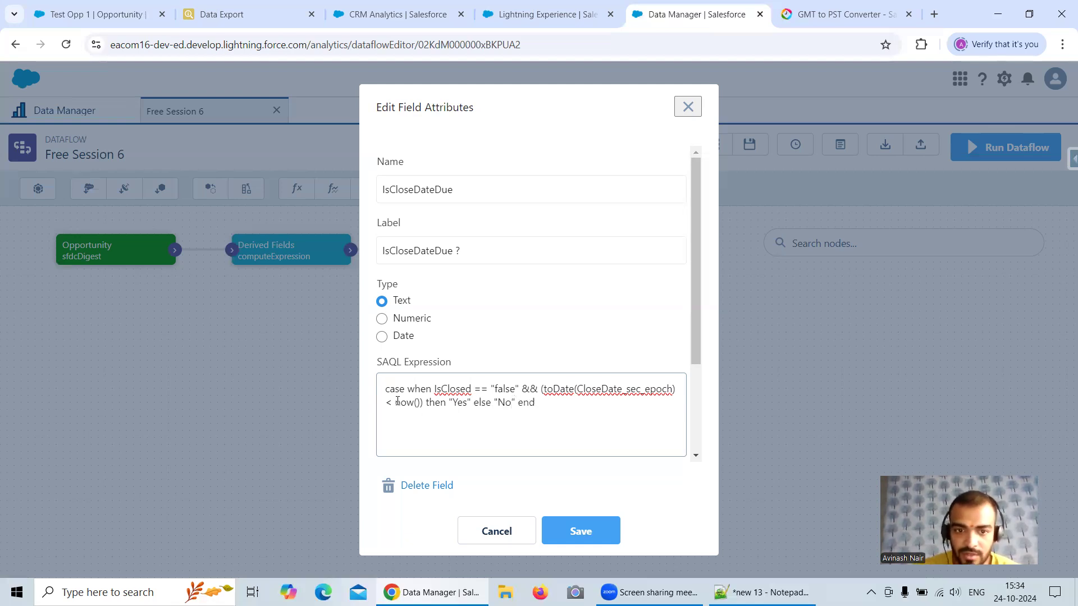
# Step: Remove the closing bracket after CloseDate_sec_epoch and copy the date comparison into the Notepad++ notes below the IsCloseDateDue line
pyautogui.click(387, 402)
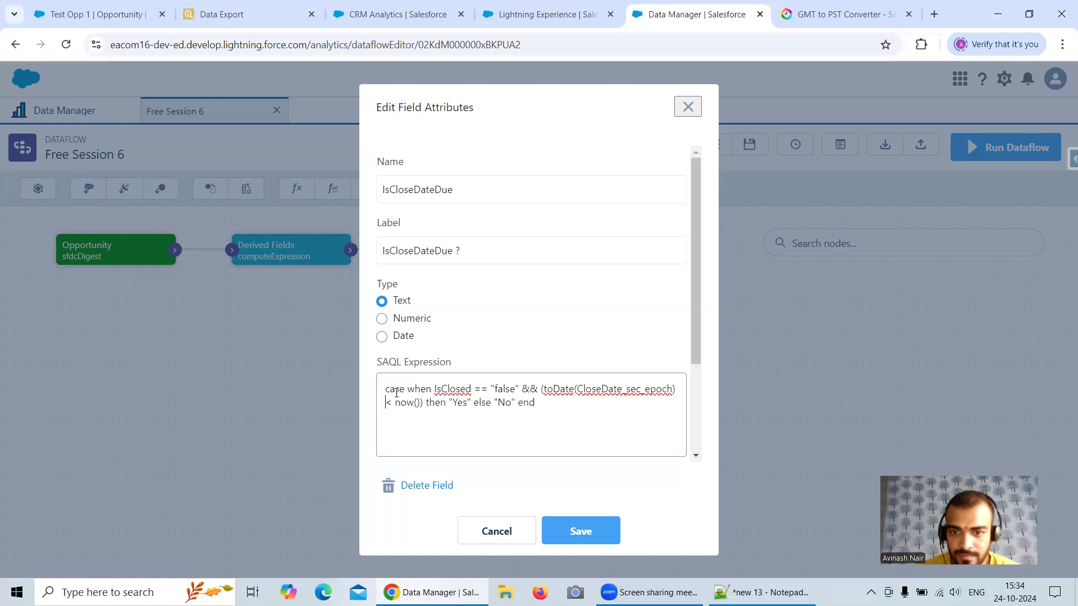
pyautogui.press('BackSpace')
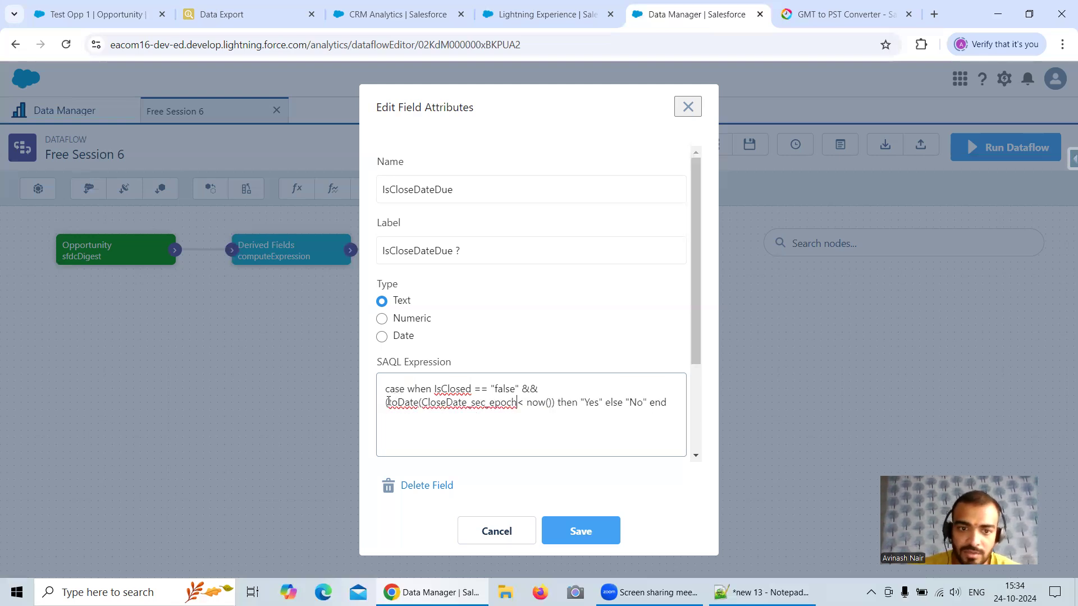
pyautogui.moveTo(386, 402); pyautogui.dragTo(557, 400)
pyautogui.hotkey('ctrl', 'c')
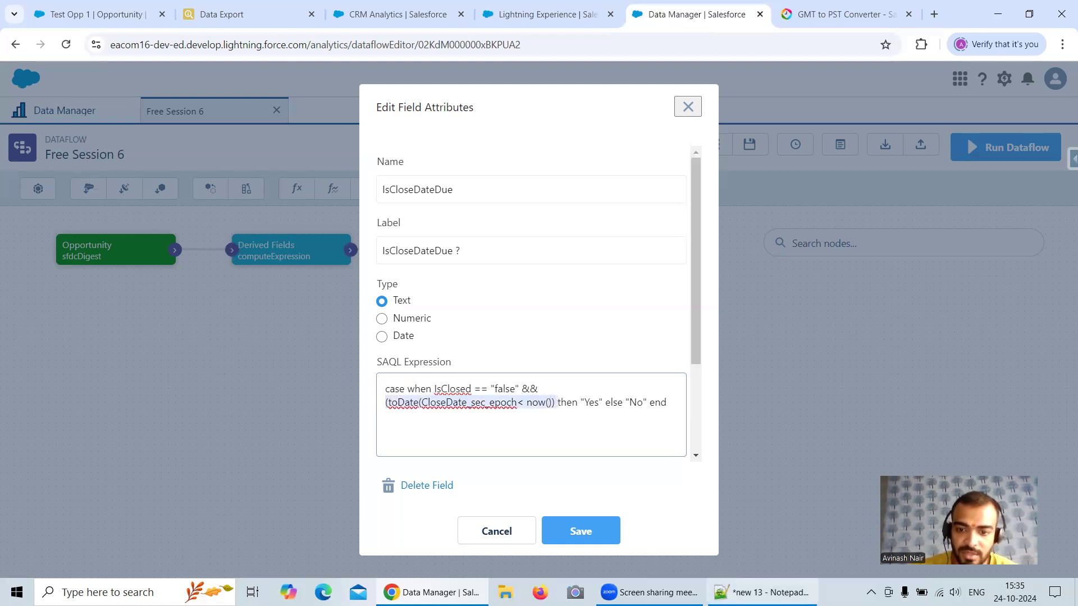
pyautogui.click(762, 592)
pyautogui.press('Return')
pyautogui.press('Return')
pyautogui.hotkey('ctrl', 'v')
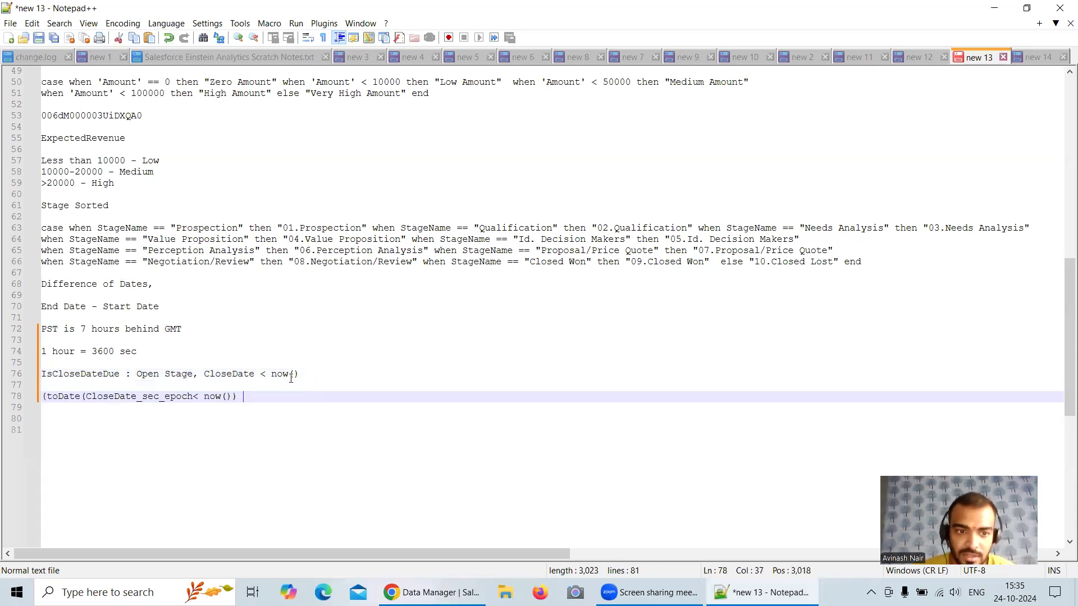
# Step: Correct the noted comparison to (toDate(CloseDate_sec_epoch) < now()) and replace the comparison in the Data Manager SAQL expression with it
pyautogui.click(195, 395)
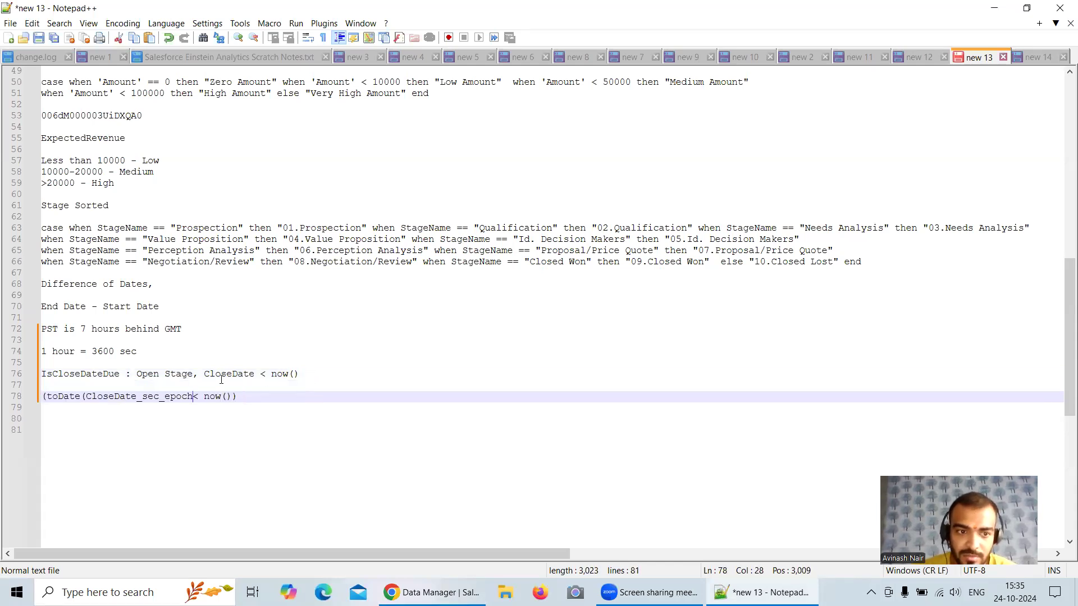
pyautogui.write(')')
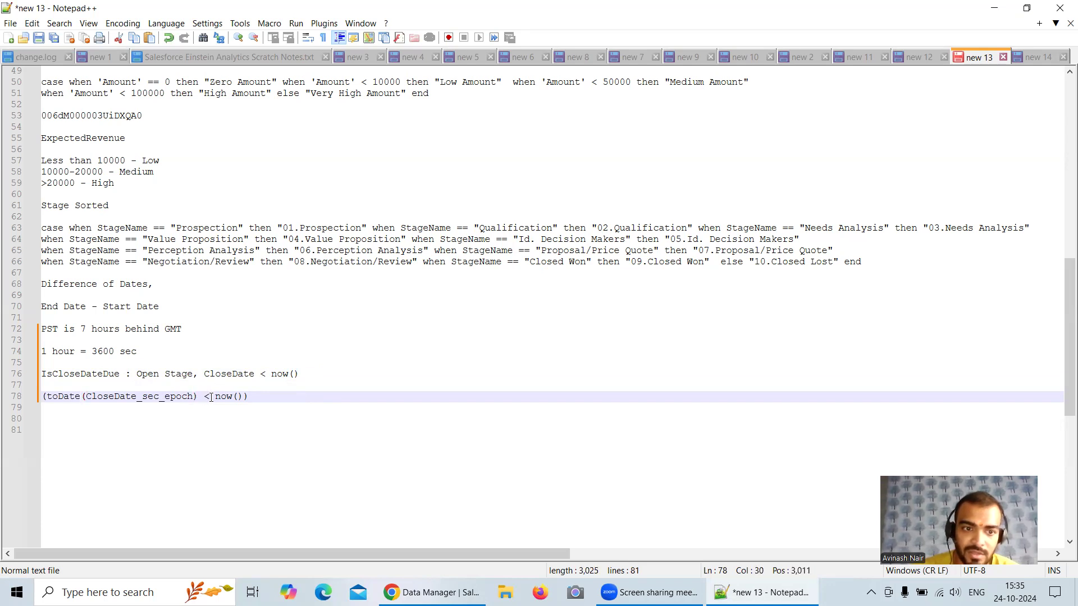
pyautogui.press('End')
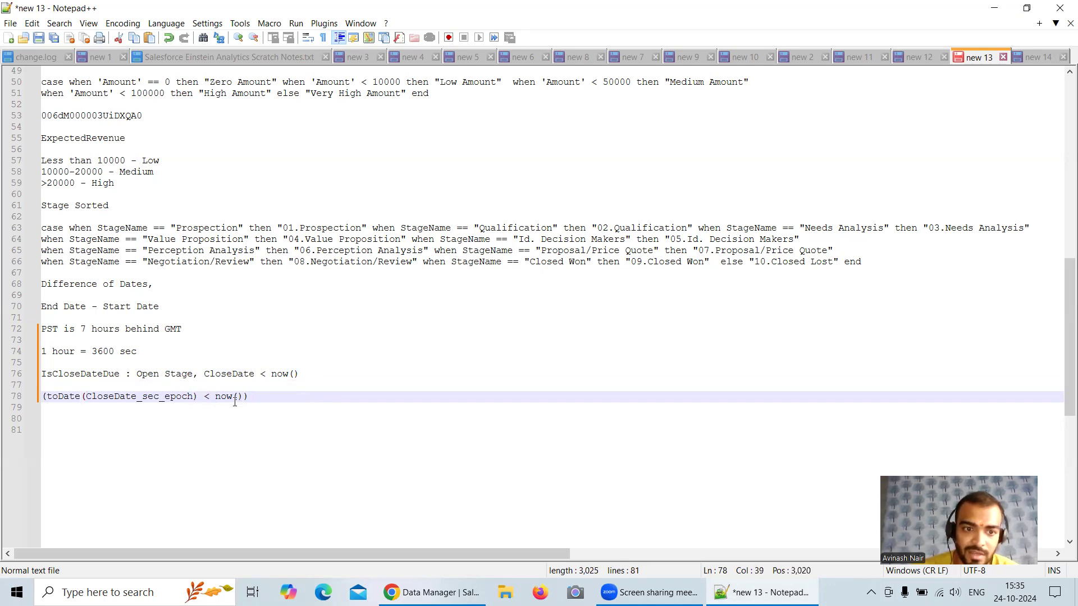
pyautogui.click(248, 396)
pyautogui.moveTo(249, 396); pyautogui.dragTo(35, 400)
pyautogui.hotkey('ctrl', 'c')
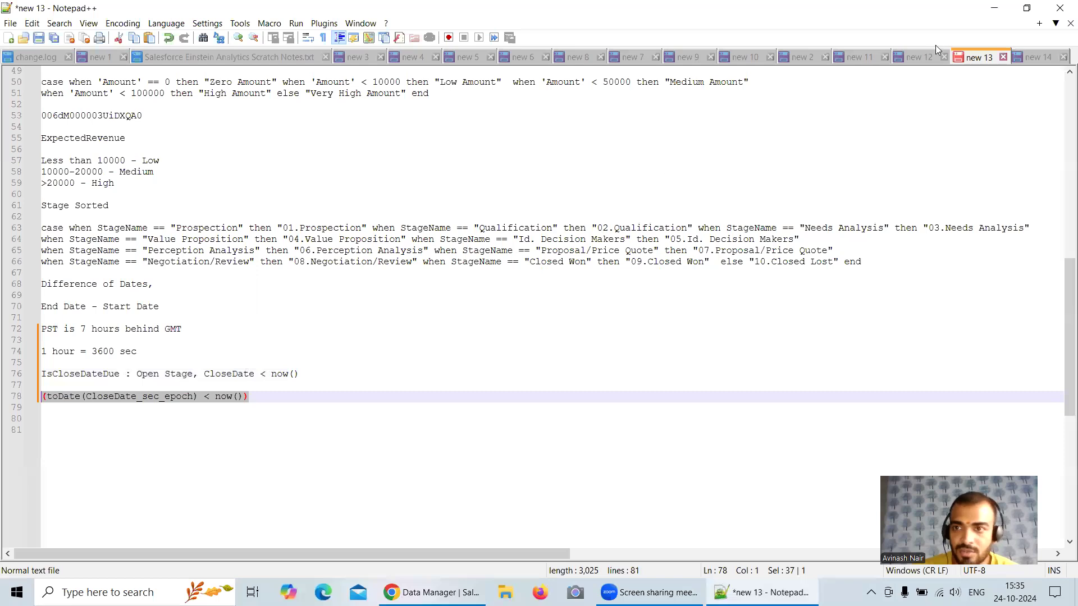
pyautogui.click(994, 8)
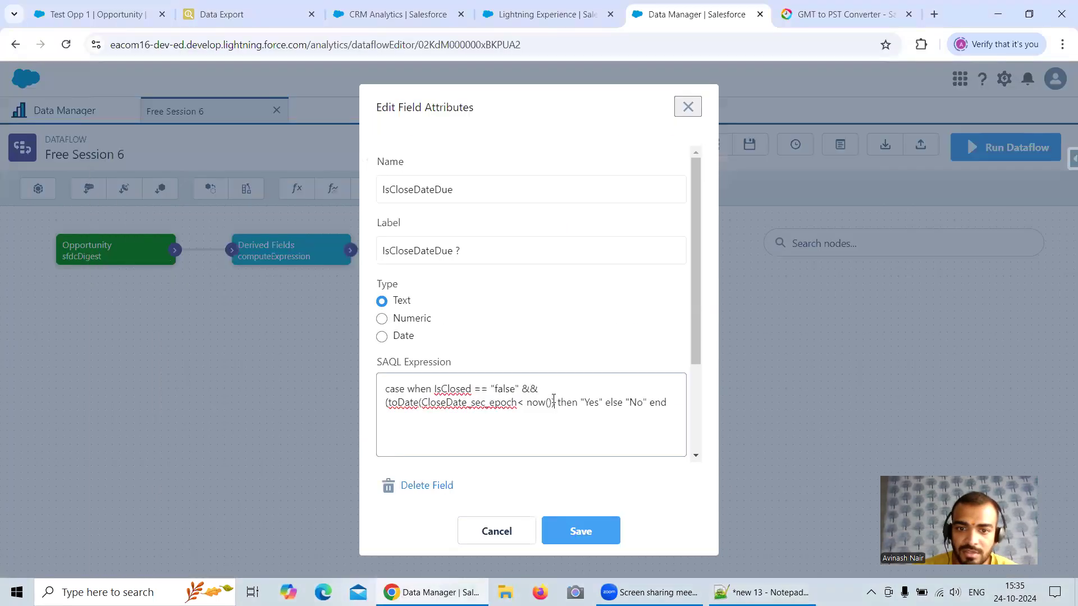
pyautogui.moveTo(555, 402); pyautogui.dragTo(385, 401)
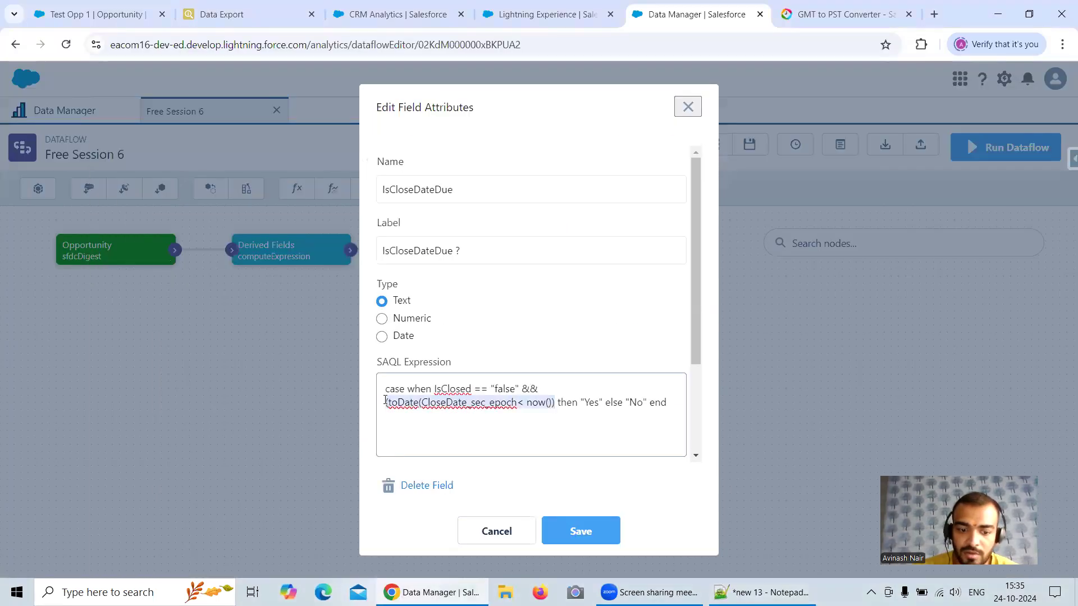
pyautogui.hotkey('ctrl', 'v')
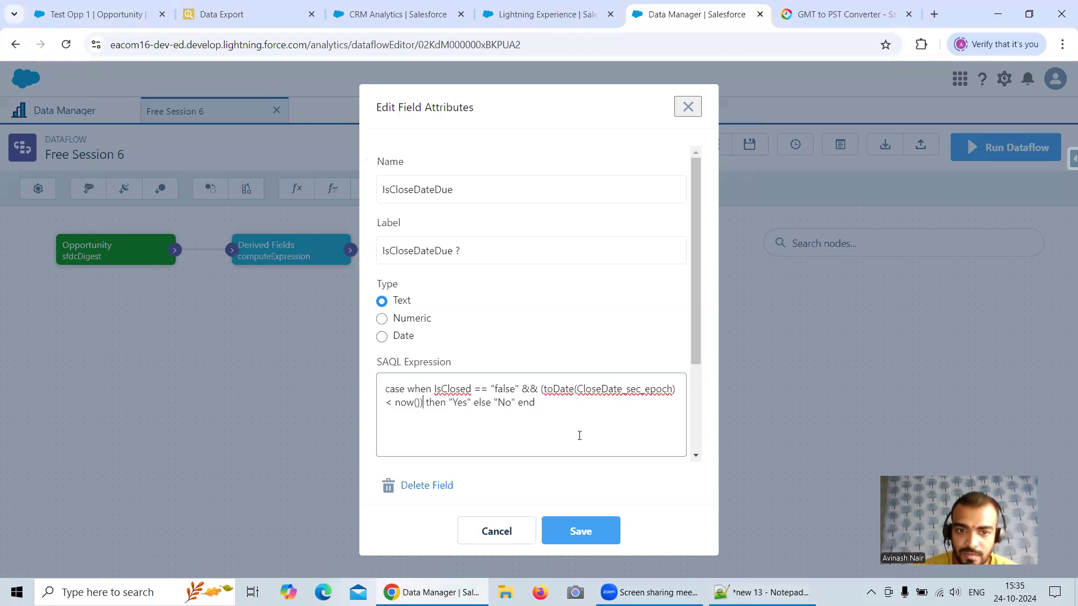
# Step: Save the IsCloseDateDue field and the Derived Fields node, propagating the field changes to downstream nodes
pyautogui.click(592, 538)
pyautogui.click(603, 526)
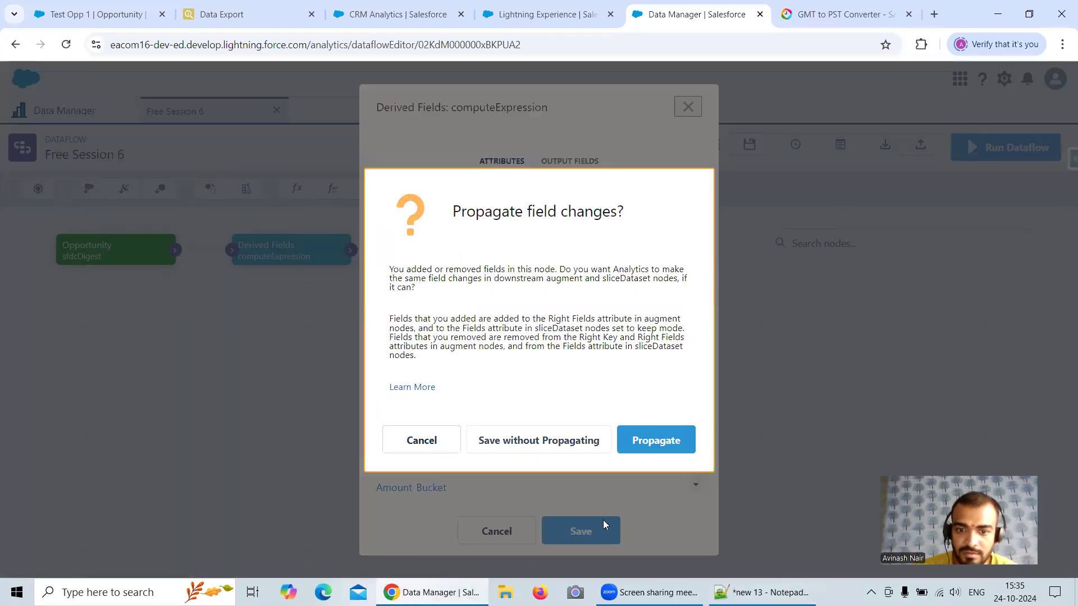
pyautogui.click(650, 441)
# Step: Update the Free Session 6 dataflow, run it, and refresh the job list in the monitor
pyautogui.click(1011, 147)
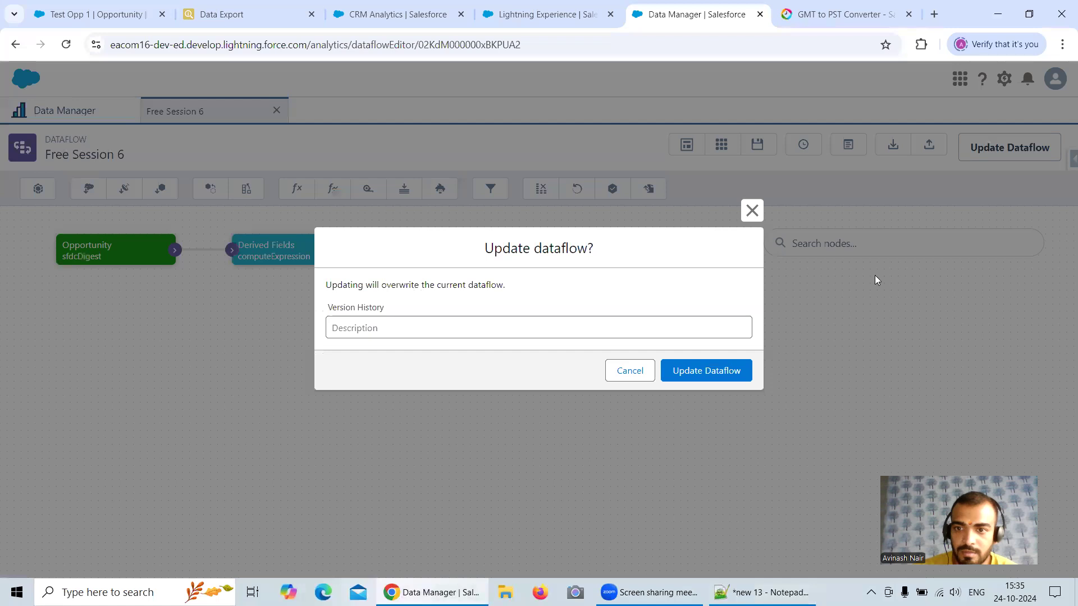
pyautogui.click(745, 374)
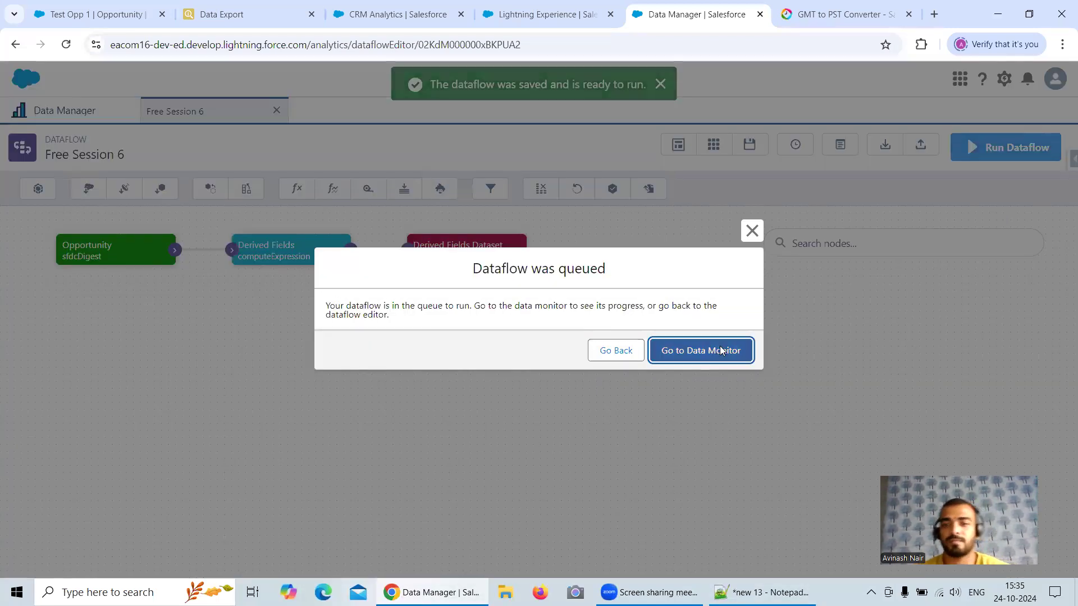
pyautogui.click(720, 347)
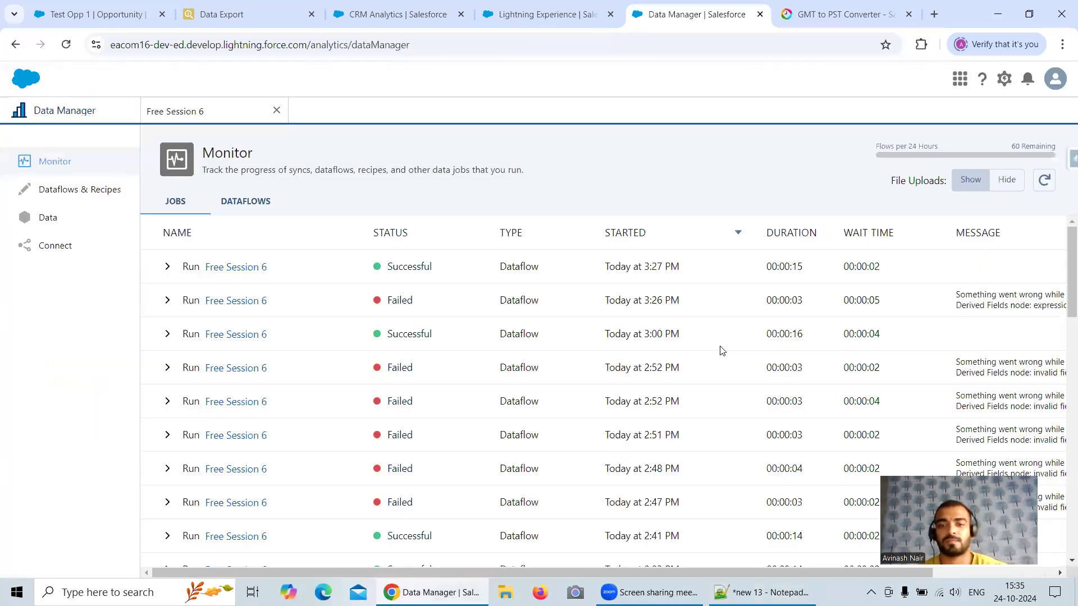
pyautogui.click(1044, 180)
pyautogui.click(1045, 182)
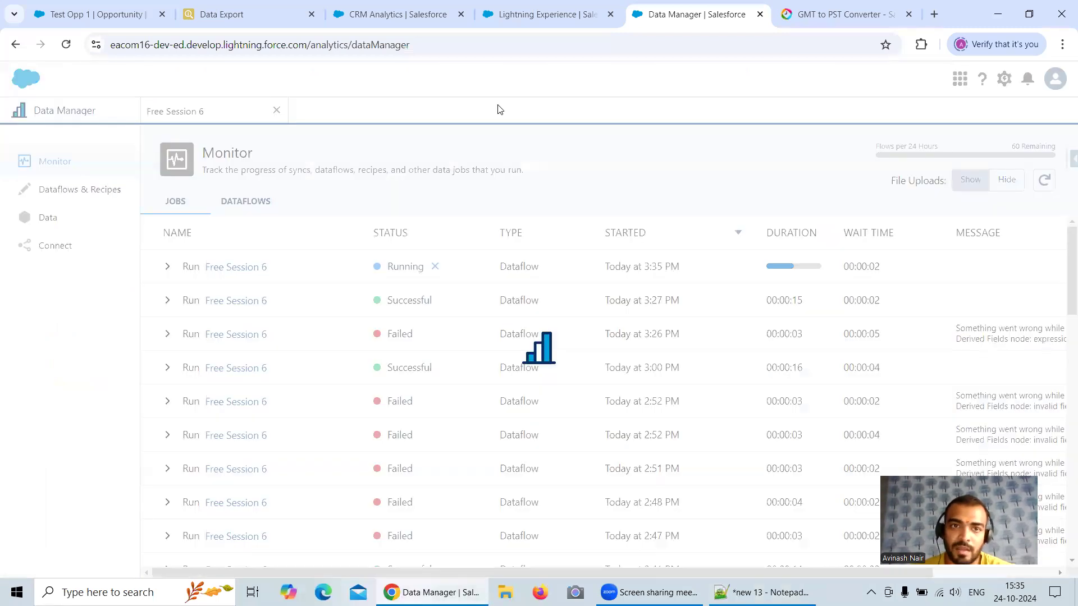
# Step: Save the Derived Field lens to My Private App in Analytics Studio and close it
pyautogui.click(397, 14)
pyautogui.click(821, 147)
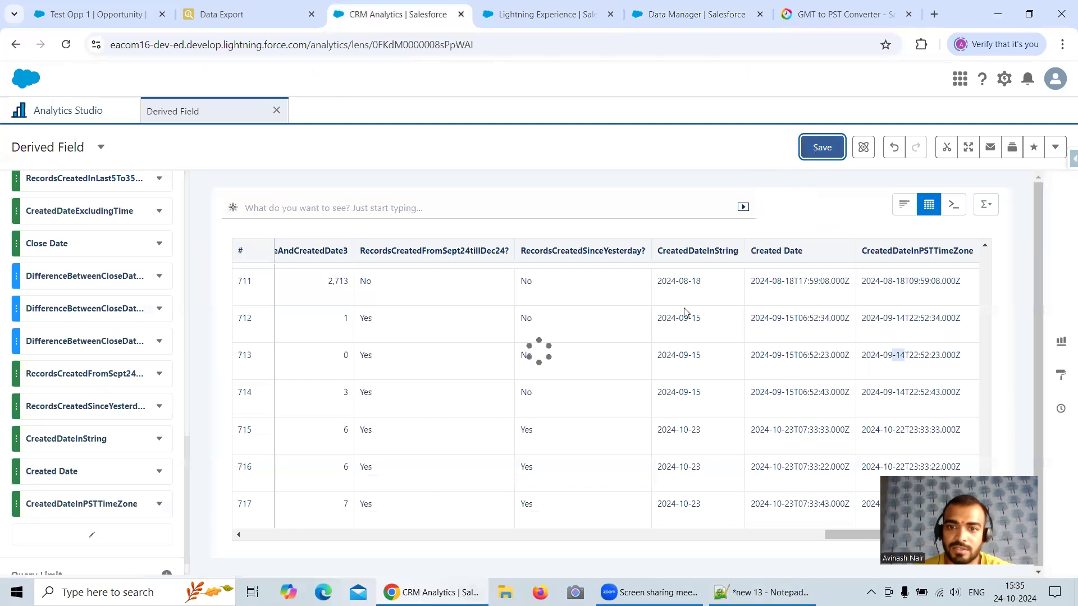
pyautogui.click(662, 476)
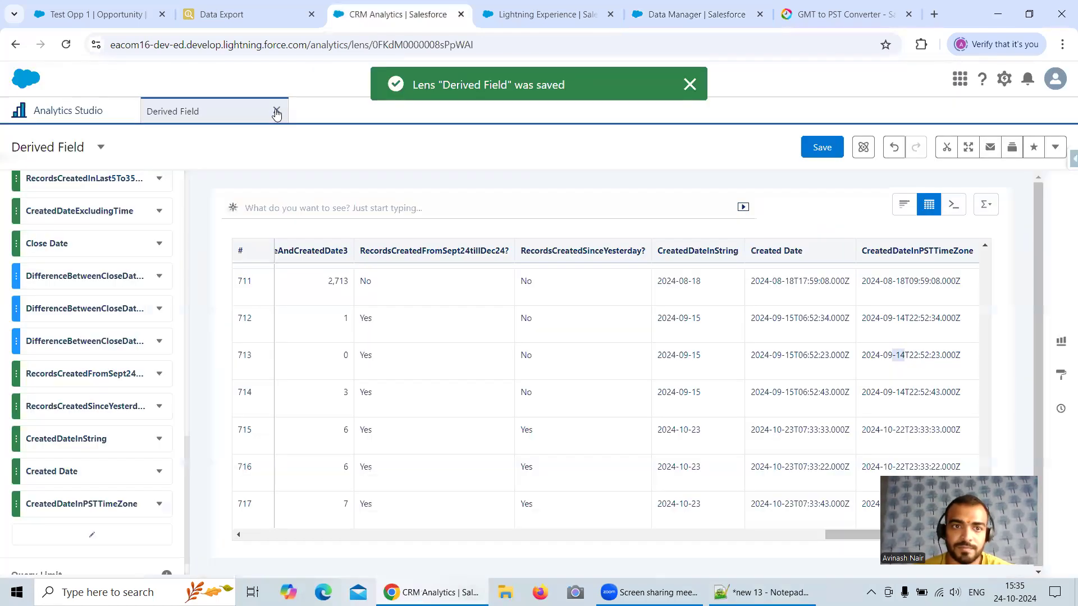
pyautogui.click(276, 111)
# Step: Return to the Data Manager monitor and check the status and message of the latest Free Session 6 run
pyautogui.click(692, 17)
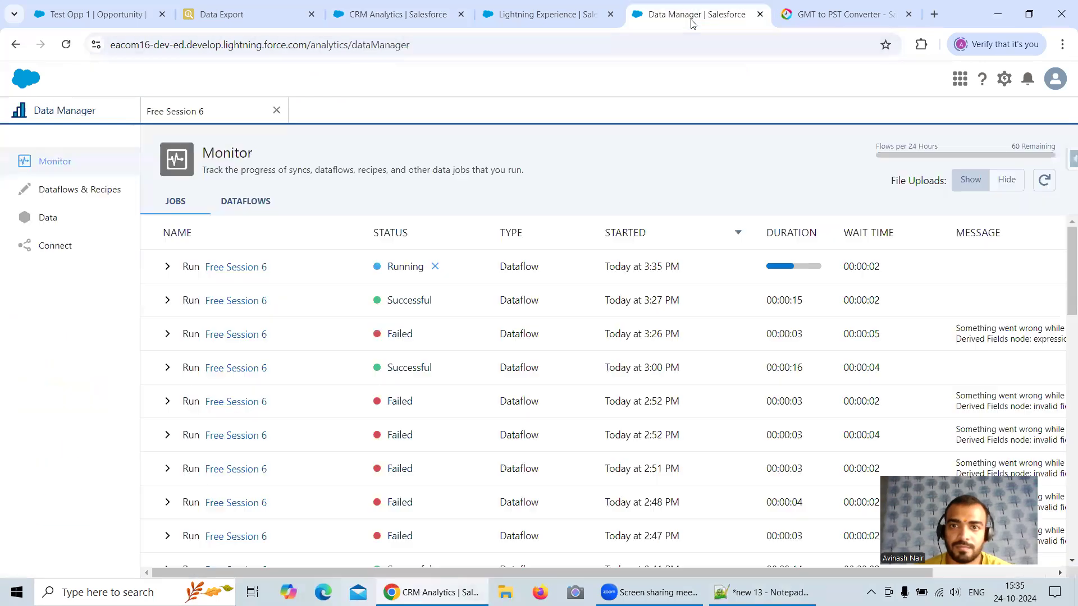
pyautogui.click(1045, 181)
pyautogui.moveTo(689, 572); pyautogui.dragTo(879, 573)
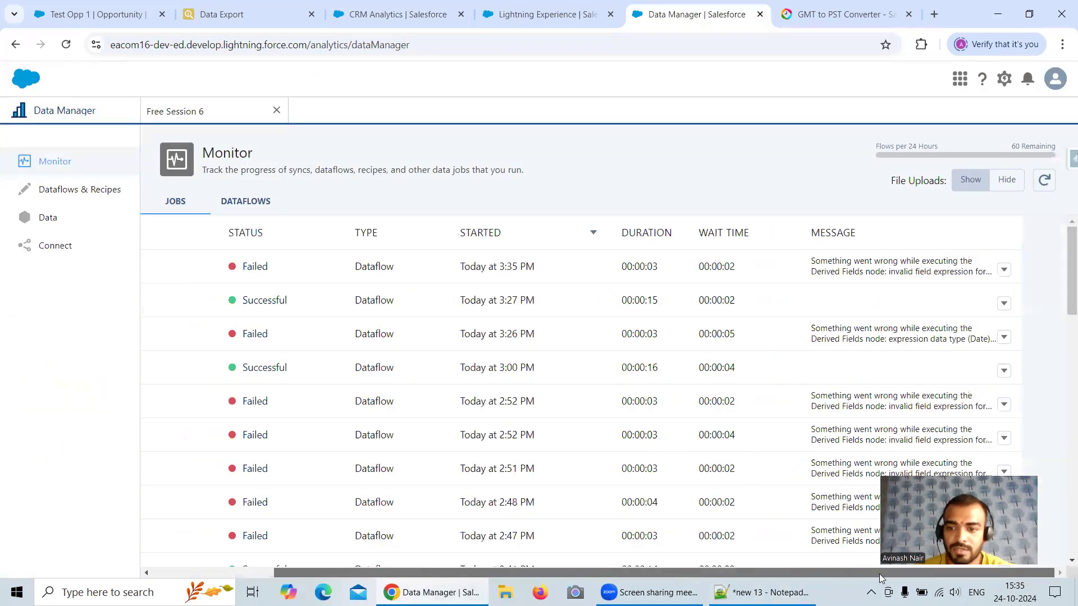
# Step: Read the failed run's full error message, then add the IsClosed field to the Opportunity sfdcDigest node and save the node
pyautogui.moveTo(908, 264)
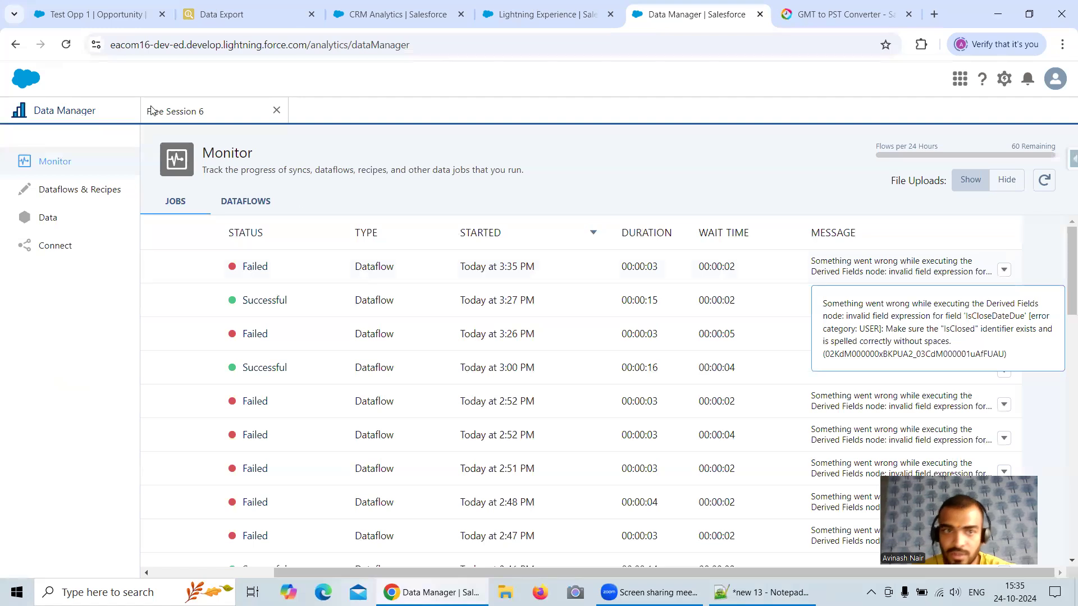
pyautogui.click(227, 116)
pyautogui.click(126, 258)
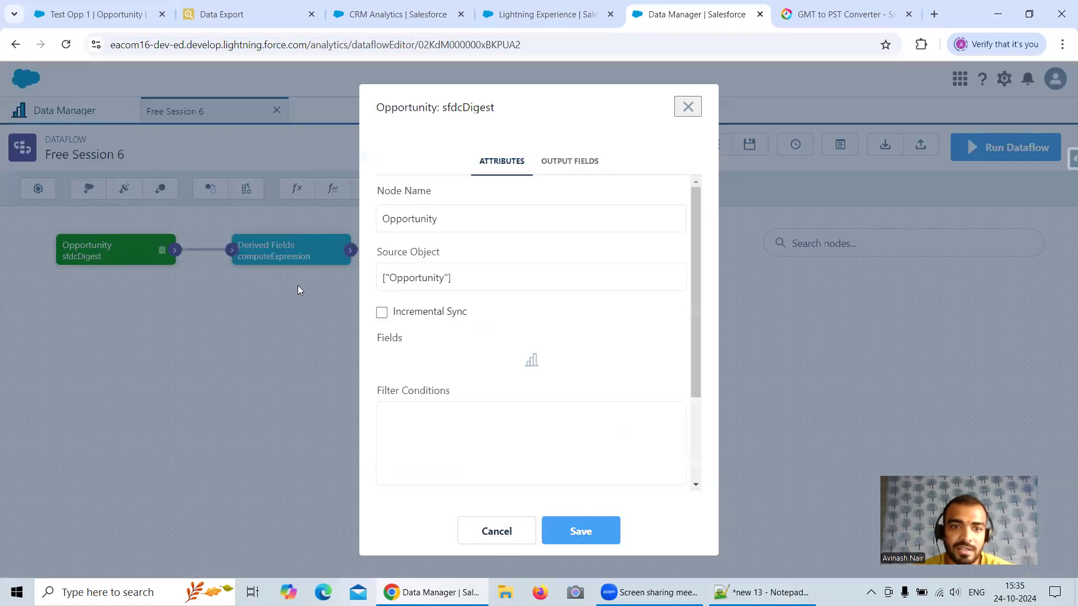
pyautogui.click(667, 343)
pyautogui.click(535, 357)
pyautogui.write('IS')
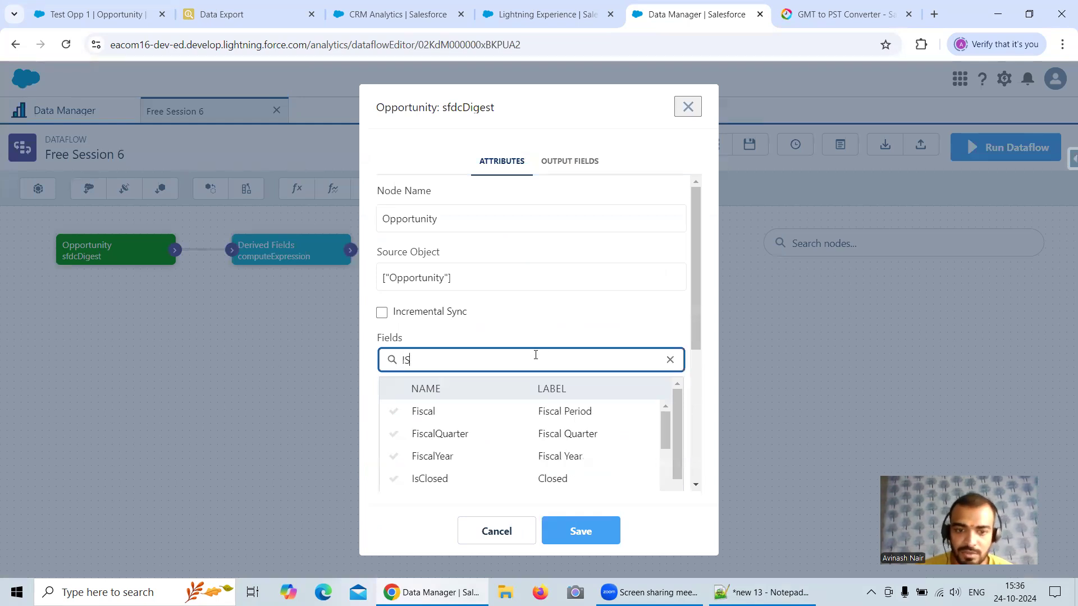
pyautogui.click(472, 502)
pyautogui.click(580, 531)
pyautogui.click(651, 441)
# Step: Update the Free Session 6 dataflow, run it again, and refresh the monitor's job list to follow the new run
pyautogui.click(1000, 148)
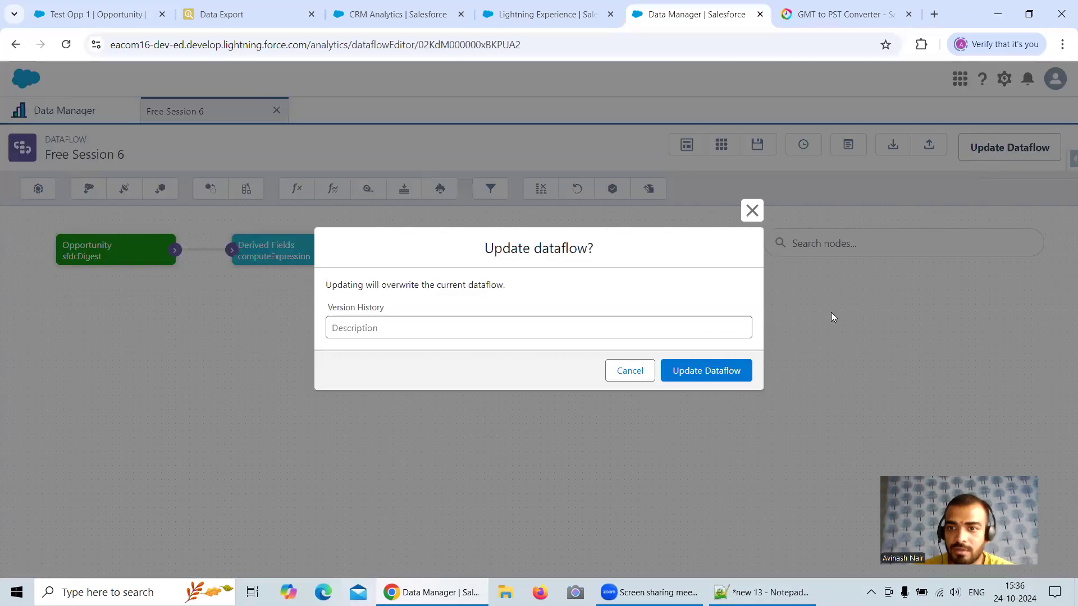
pyautogui.click(730, 370)
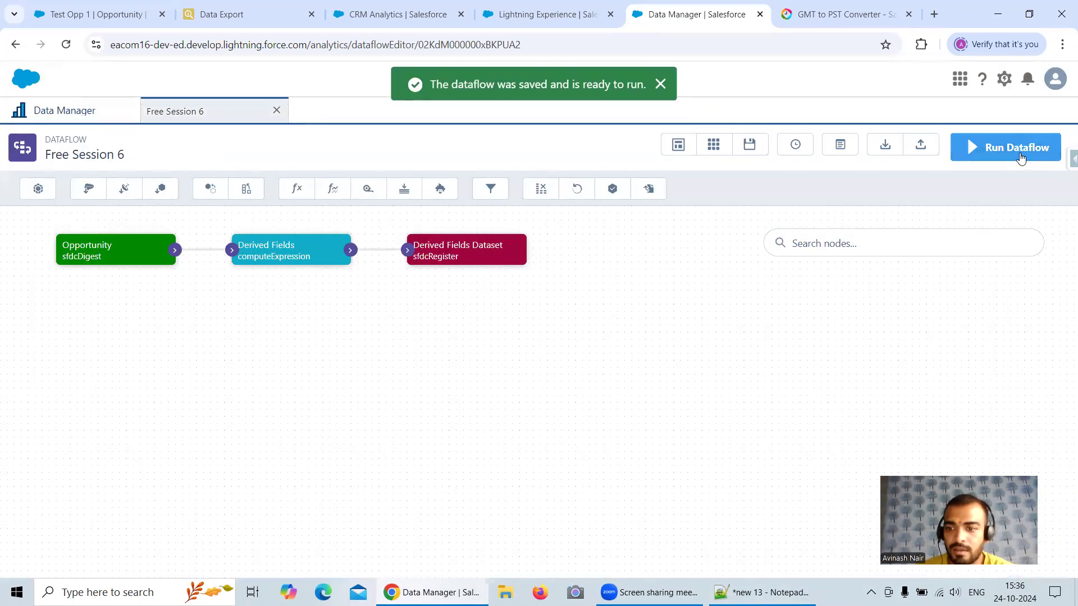
pyautogui.click(1005, 147)
pyautogui.click(708, 349)
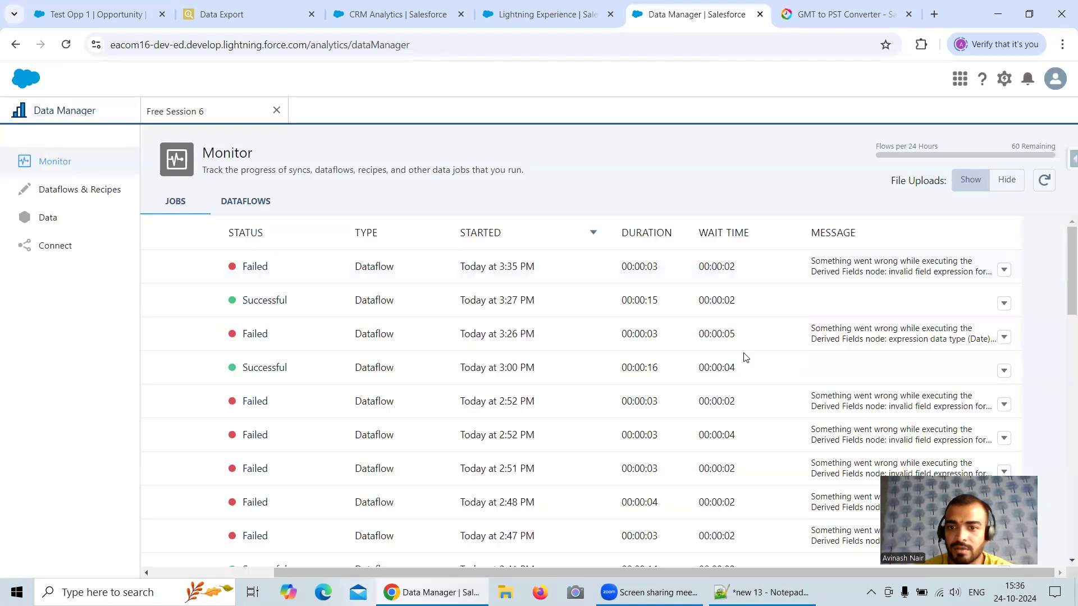
pyautogui.click(1044, 181)
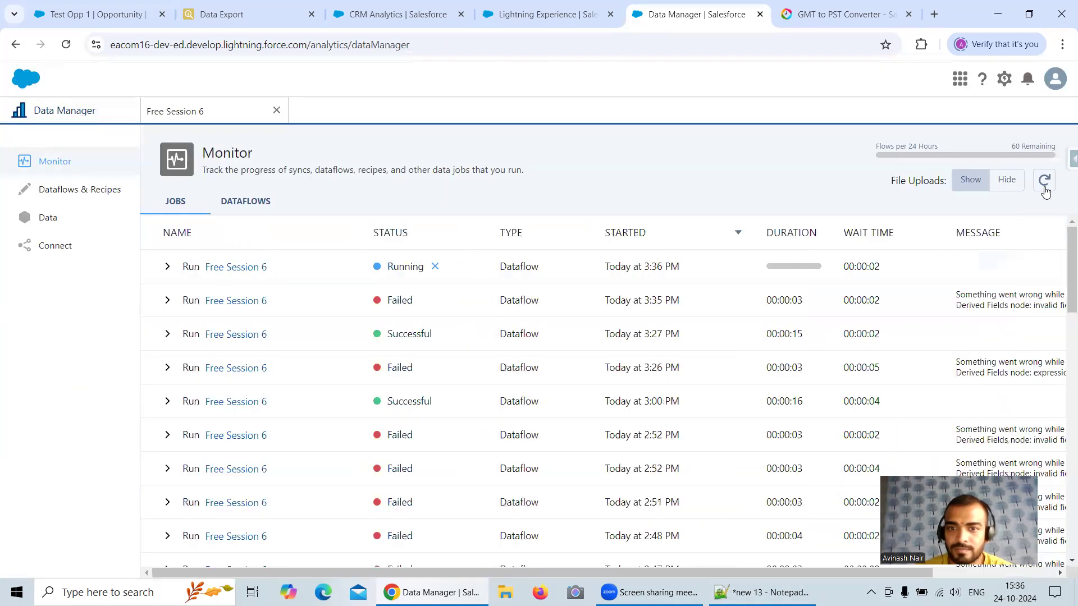
pyautogui.click(1044, 180)
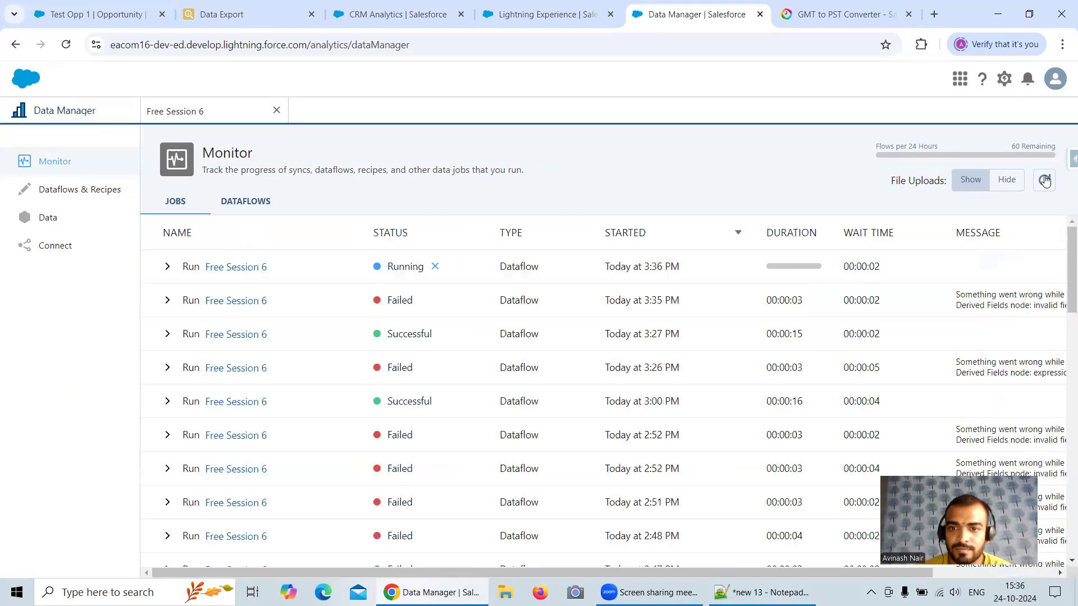
pyautogui.click(1044, 179)
pyautogui.click(1044, 180)
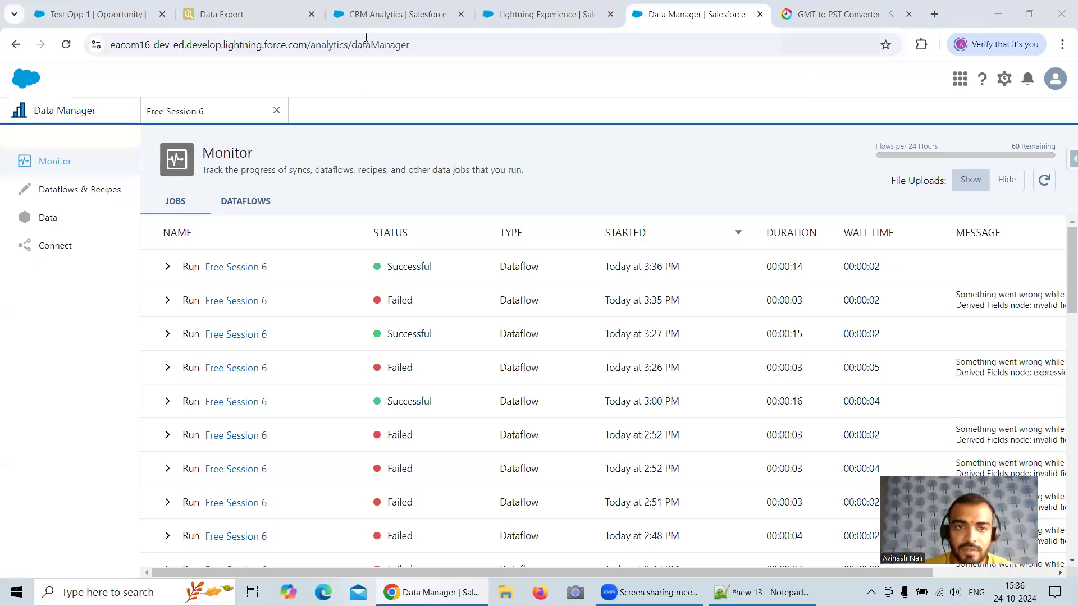
# Step: Reopen the Derived Field lens in Analytics Studio and add the IsCloseDateDue ? column to its table
pyautogui.click(359, 17)
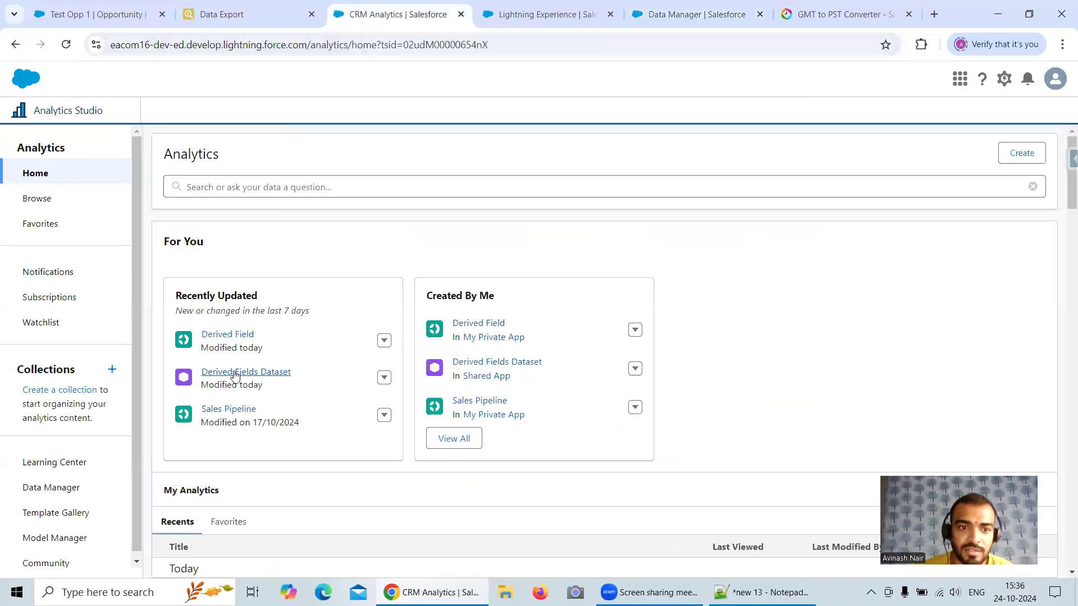
pyautogui.click(227, 336)
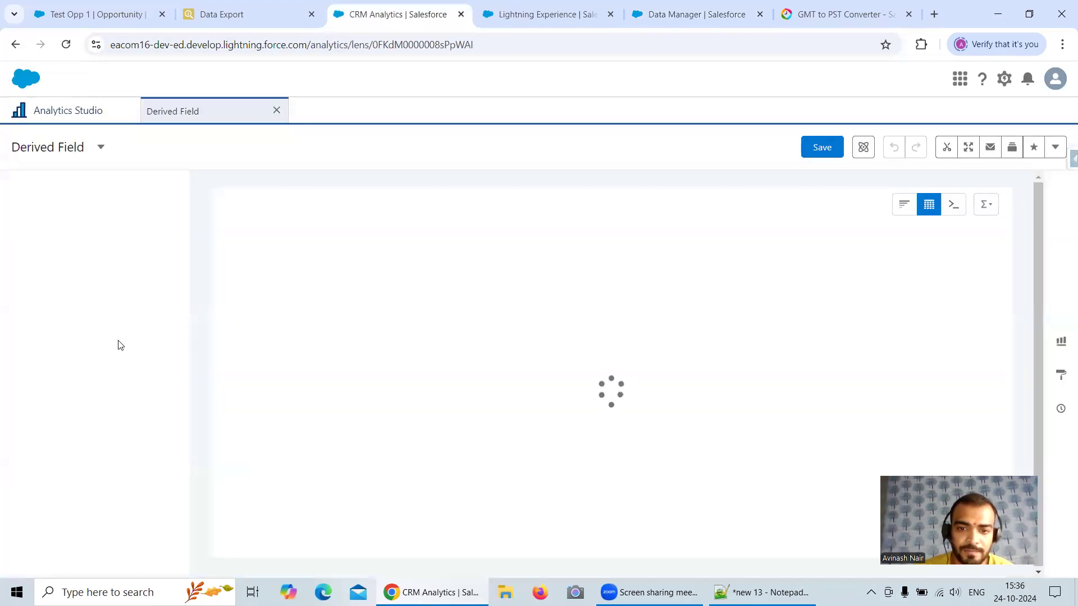
pyautogui.scroll(-15, 116, 337)
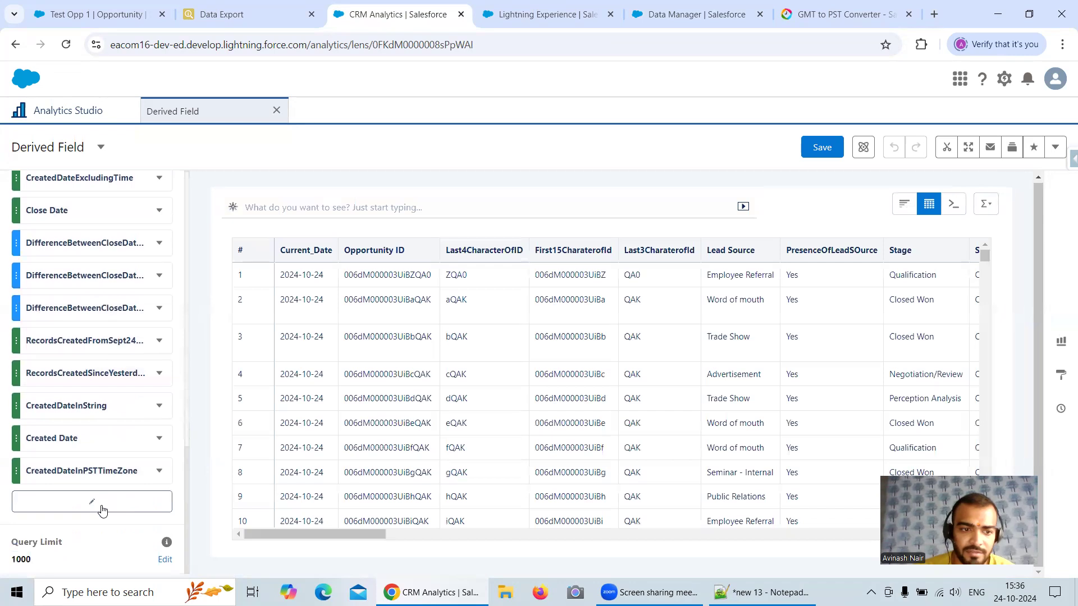
pyautogui.click(102, 510)
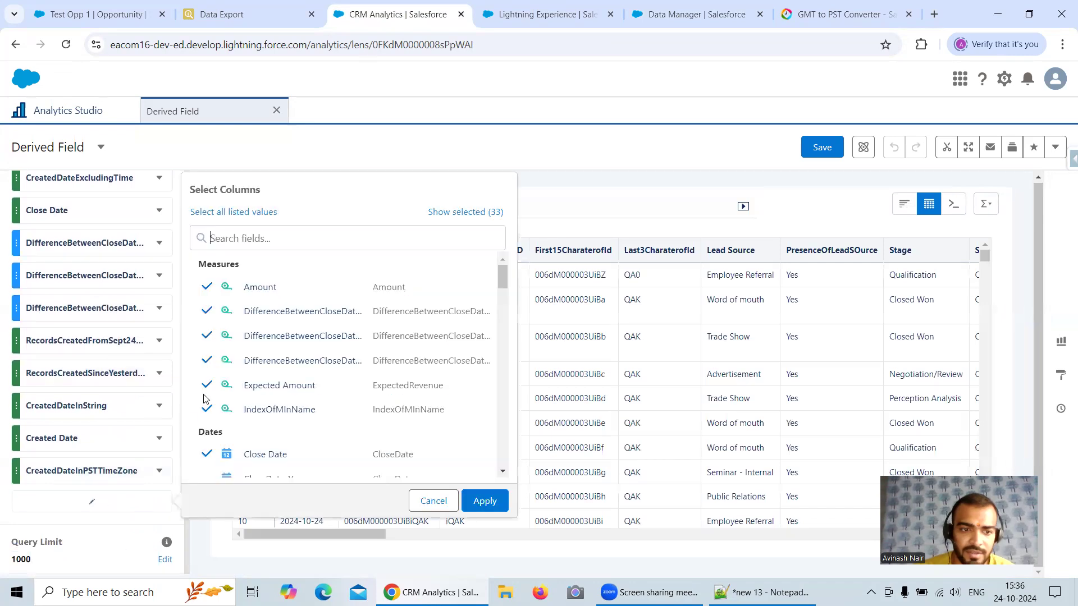
pyautogui.click(254, 238)
pyautogui.write('ISCl')
pyautogui.click(283, 288)
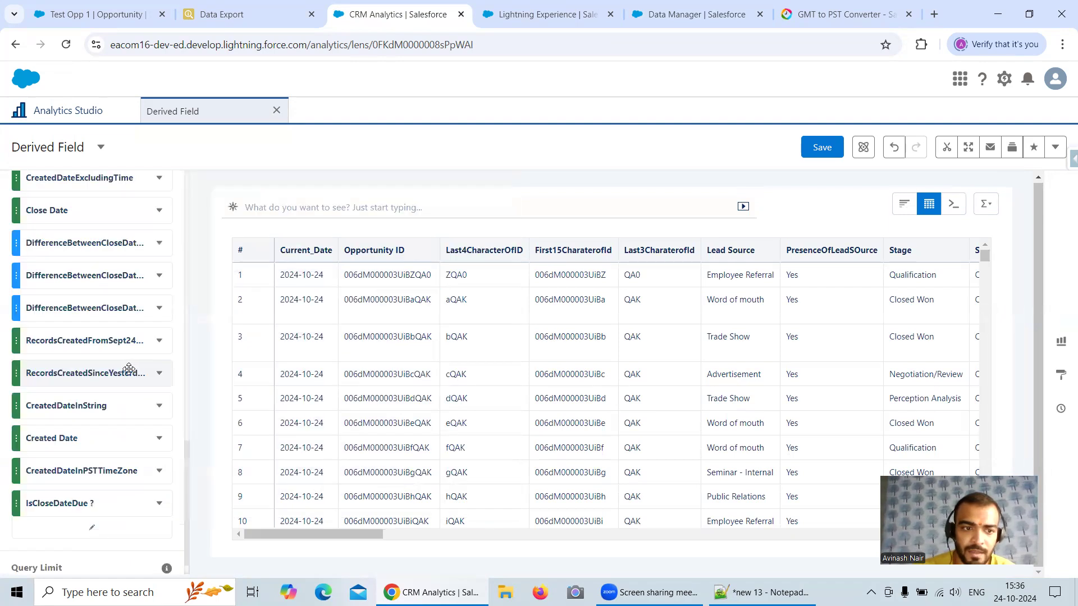
# Step: Move the Stage column down the lens's column list, placing it between New_Opportunity_Type and Amount
pyautogui.scroll(5, 131, 367)
pyautogui.scroll(1, 129, 365)
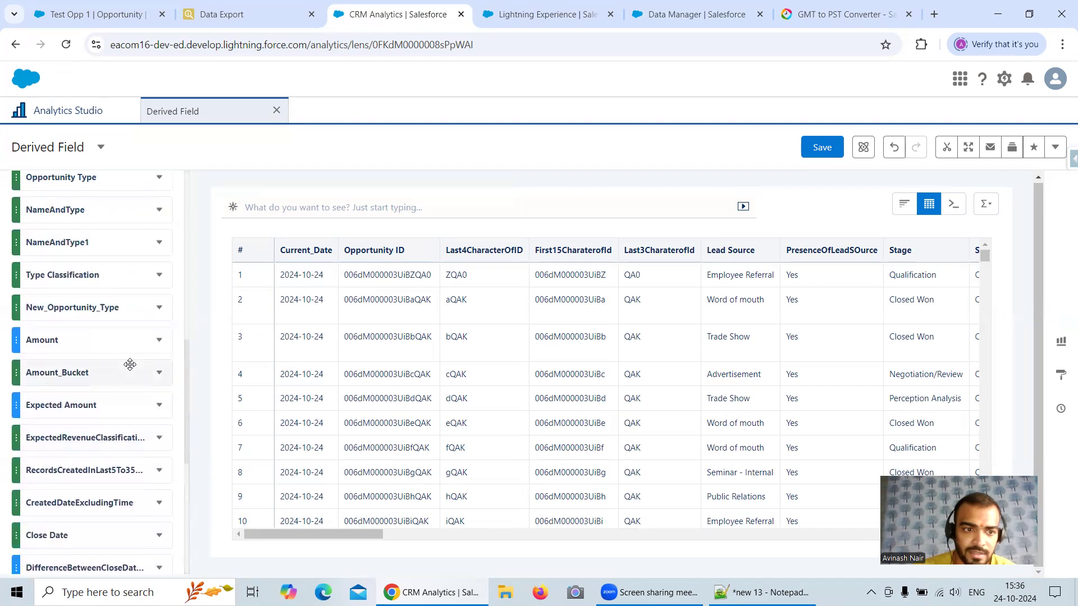
pyautogui.scroll(2, 129, 365)
pyautogui.scroll(2, 138, 353)
pyautogui.scroll(-8, 138, 354)
pyautogui.scroll(6, 137, 354)
pyautogui.scroll(2, 137, 354)
pyautogui.moveTo(92, 261); pyautogui.dragTo(105, 429)
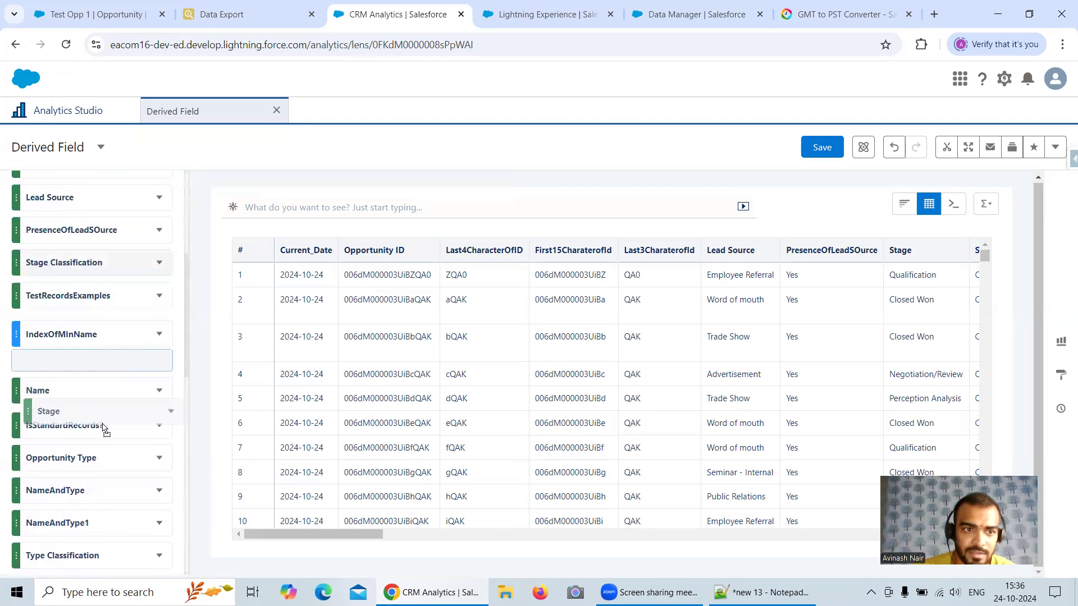
pyautogui.moveTo(131, 379); pyautogui.dragTo(98, 286)
pyautogui.scroll(-2, 98, 286)
pyautogui.scroll(1, 96, 281)
pyautogui.moveTo(79, 239); pyautogui.dragTo(107, 345)
pyautogui.scroll(-3, 107, 345)
pyautogui.scroll(1, 102, 302)
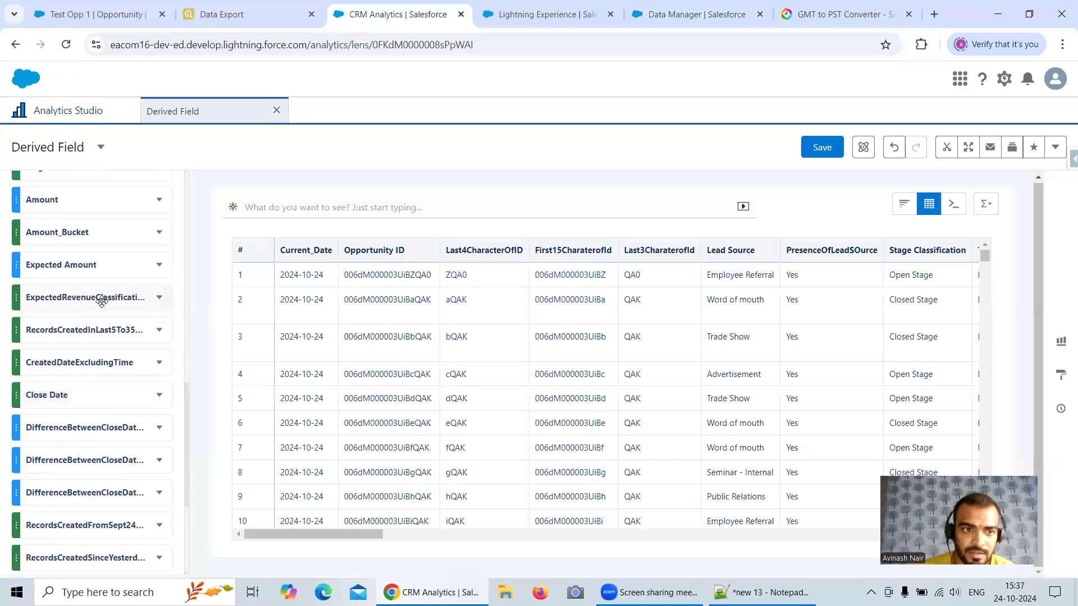
# Step: Move the Close Date column to directly before IsCloseDateDue ? and bring both columns into view in the table
pyautogui.moveTo(92, 398); pyautogui.dragTo(91, 487)
pyautogui.scroll(-2, 103, 398)
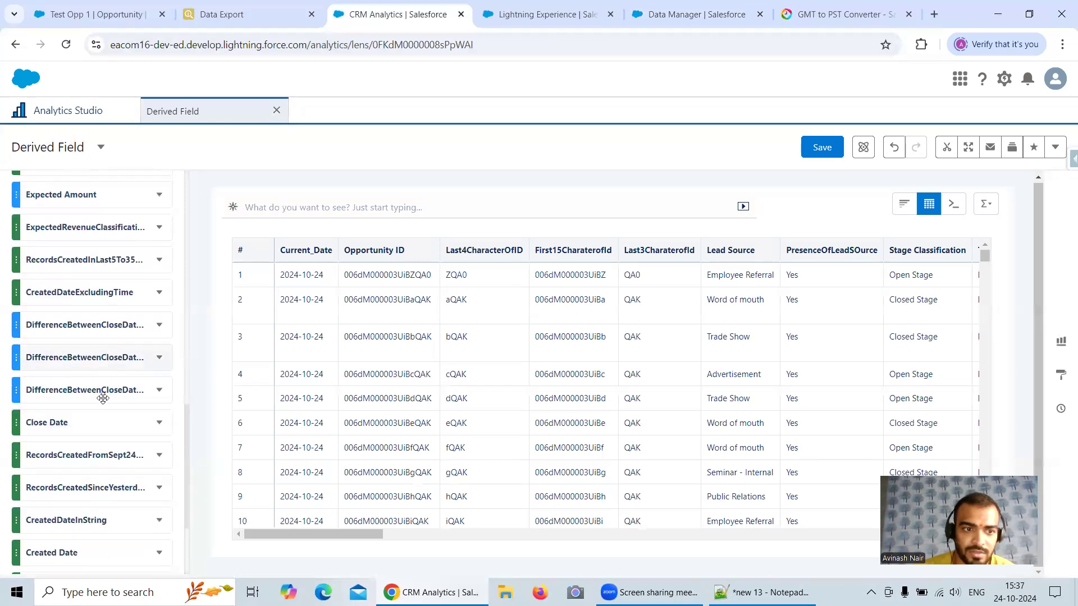
pyautogui.scroll(-4, 101, 365)
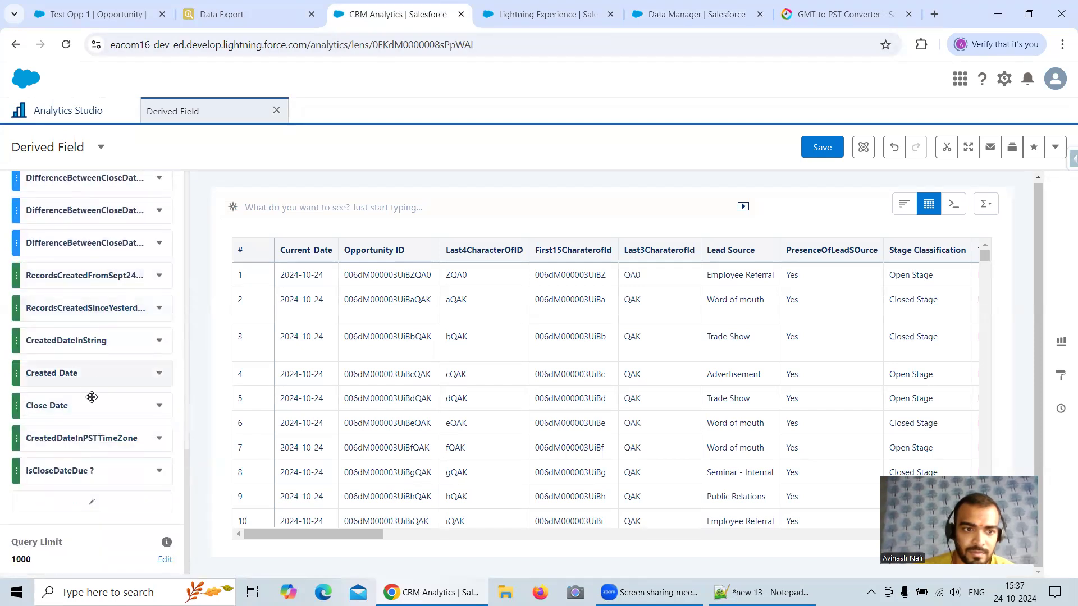
pyautogui.scroll(10, 98, 379)
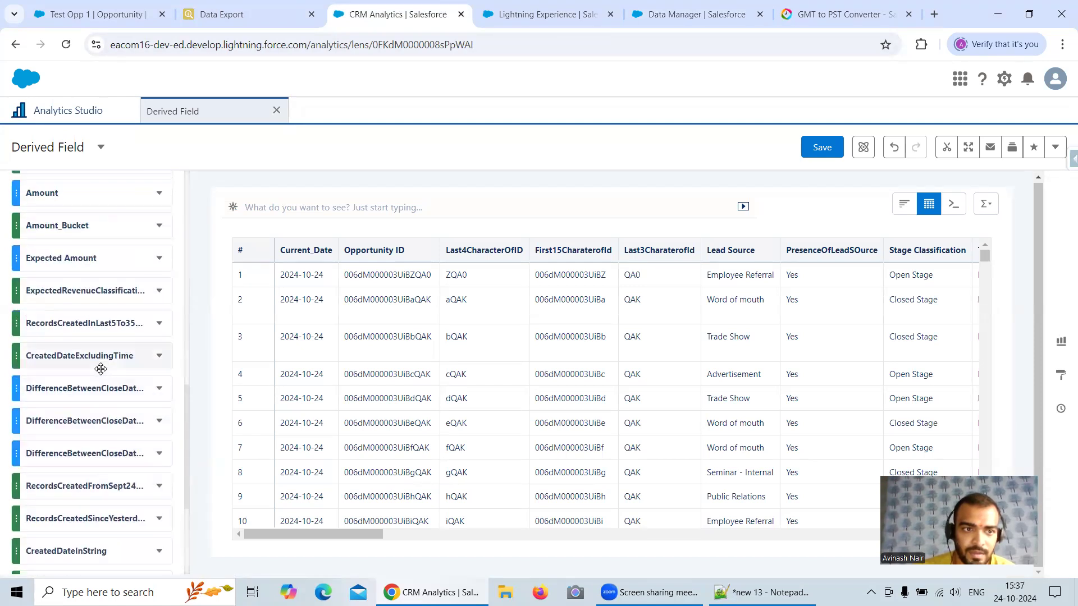
pyautogui.moveTo(99, 369); pyautogui.dragTo(78, 473)
pyautogui.scroll(-4, 92, 371)
pyautogui.scroll(-2, 87, 357)
pyautogui.scroll(1, 87, 356)
pyautogui.scroll(5, 87, 355)
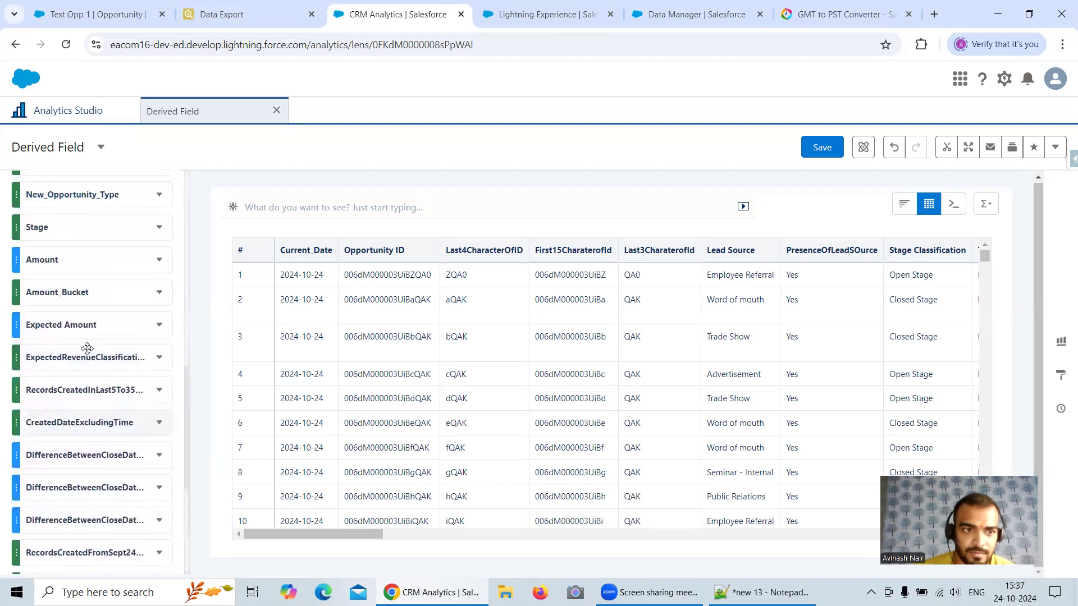
pyautogui.moveTo(86, 315); pyautogui.dragTo(80, 546)
pyautogui.scroll(-5, 77, 324)
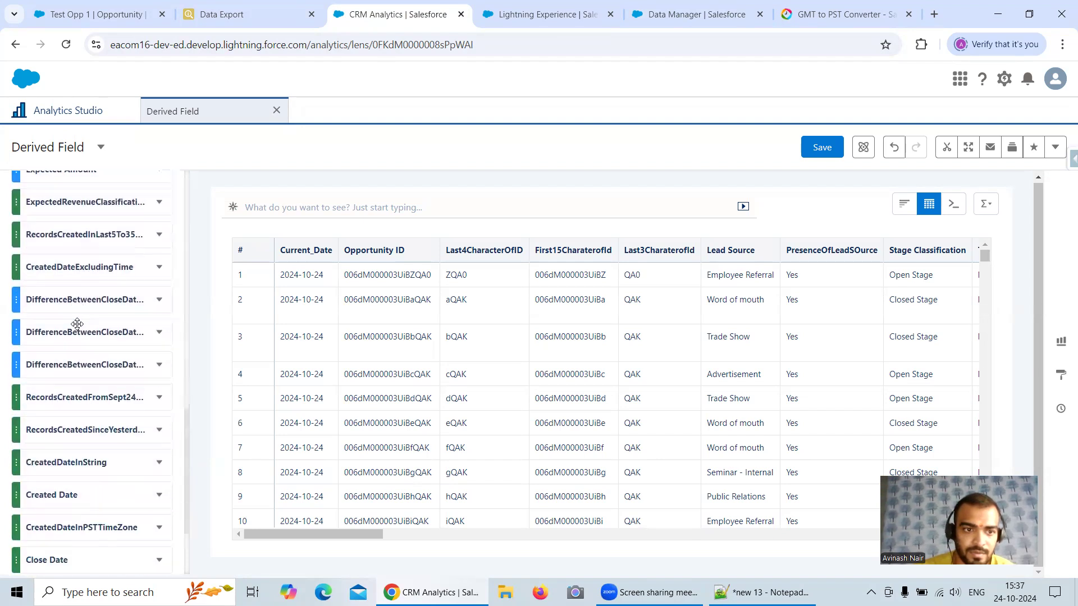
pyautogui.moveTo(339, 536); pyautogui.dragTo(760, 564)
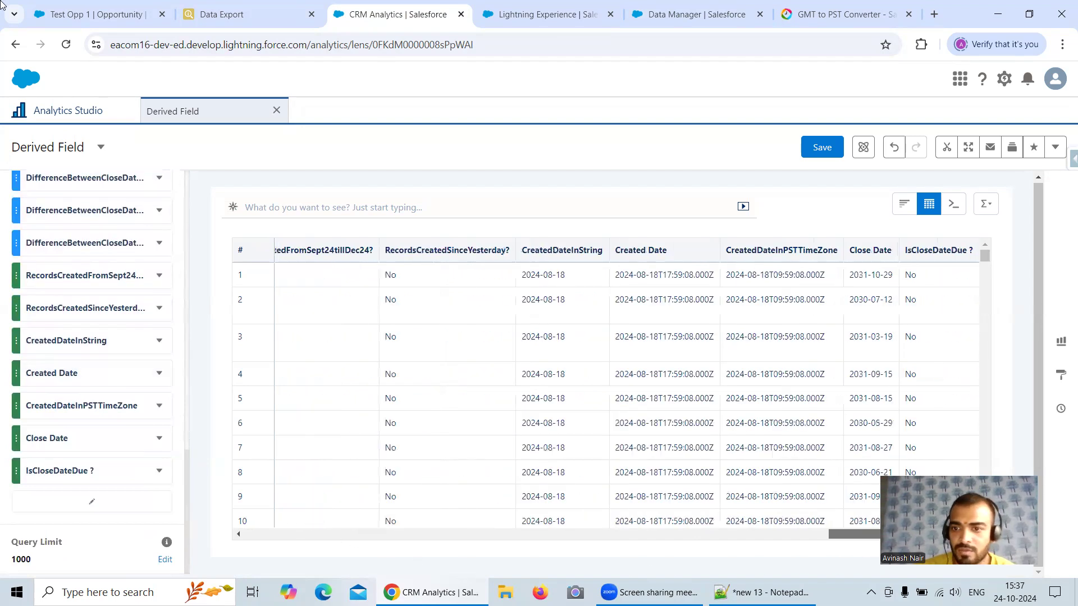
# Step: Filter the lens to records where IsCloseDateDue ? equals Yes and check their close dates
pyautogui.scroll(10, 148, 257)
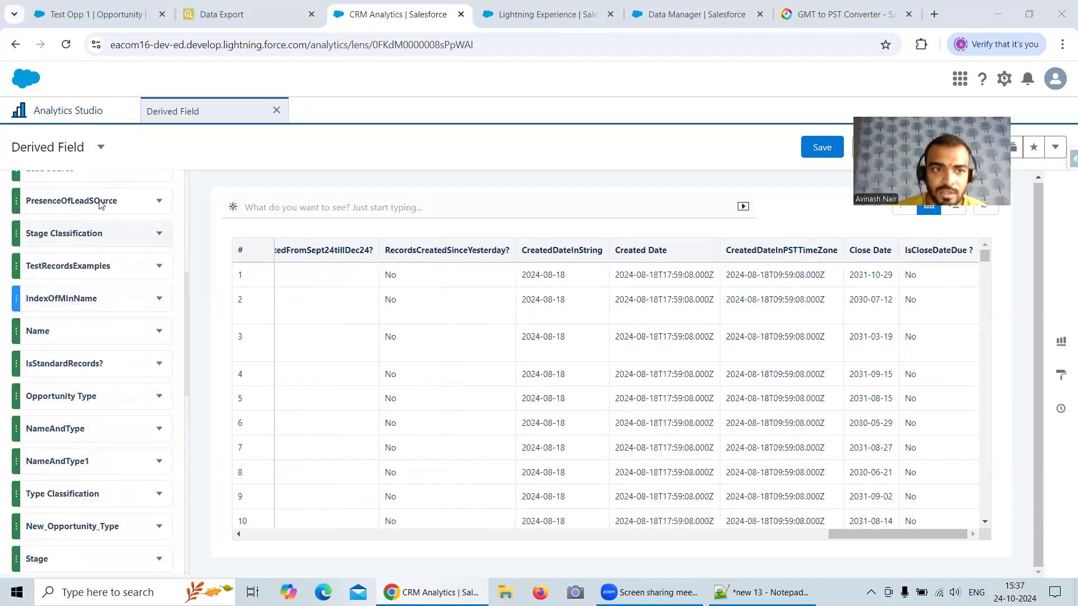
pyautogui.click(144, 247)
pyautogui.click(112, 303)
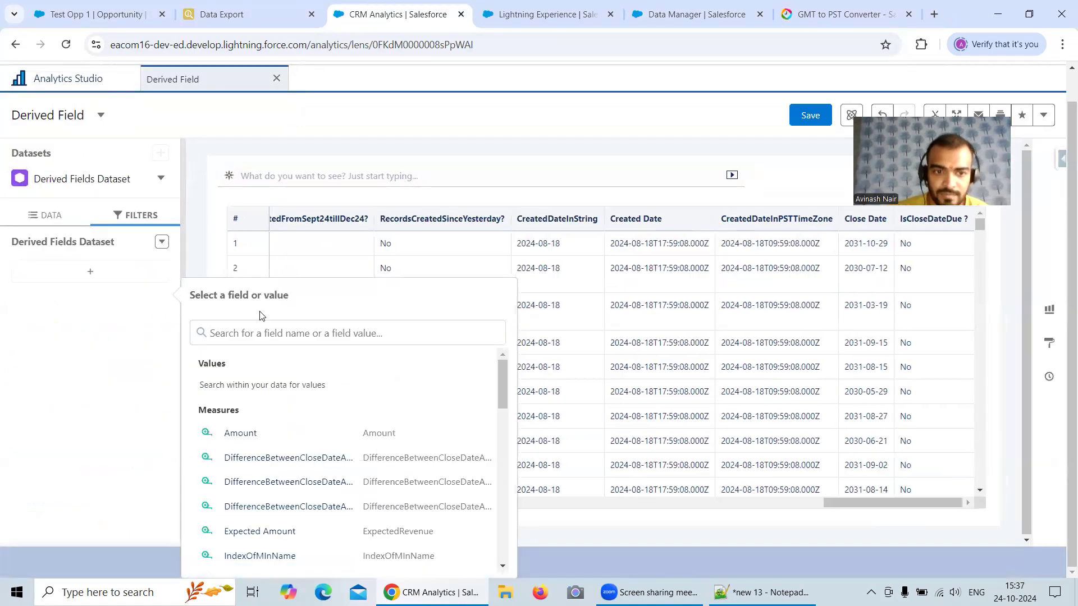
pyautogui.write('IsClo')
pyautogui.click(282, 440)
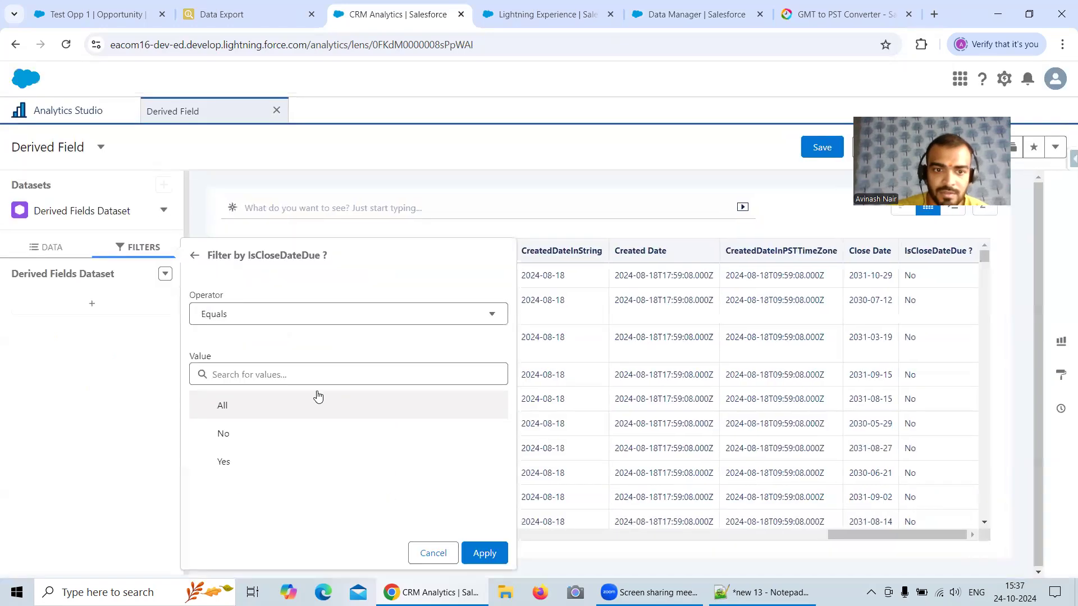
pyautogui.click(235, 461)
pyautogui.click(481, 553)
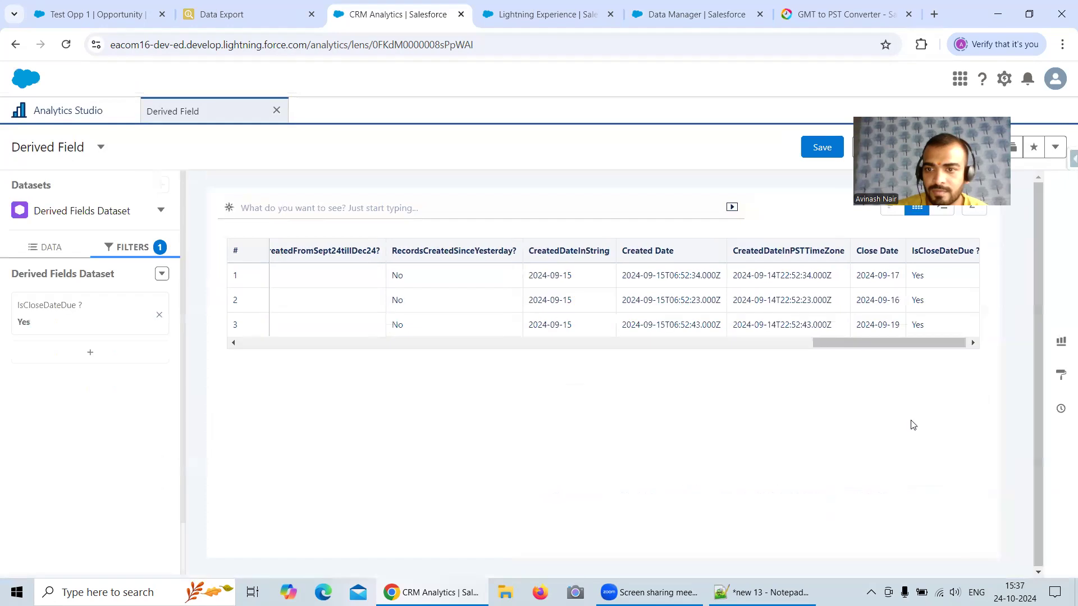
pyautogui.moveTo(891, 345); pyautogui.dragTo(910, 343)
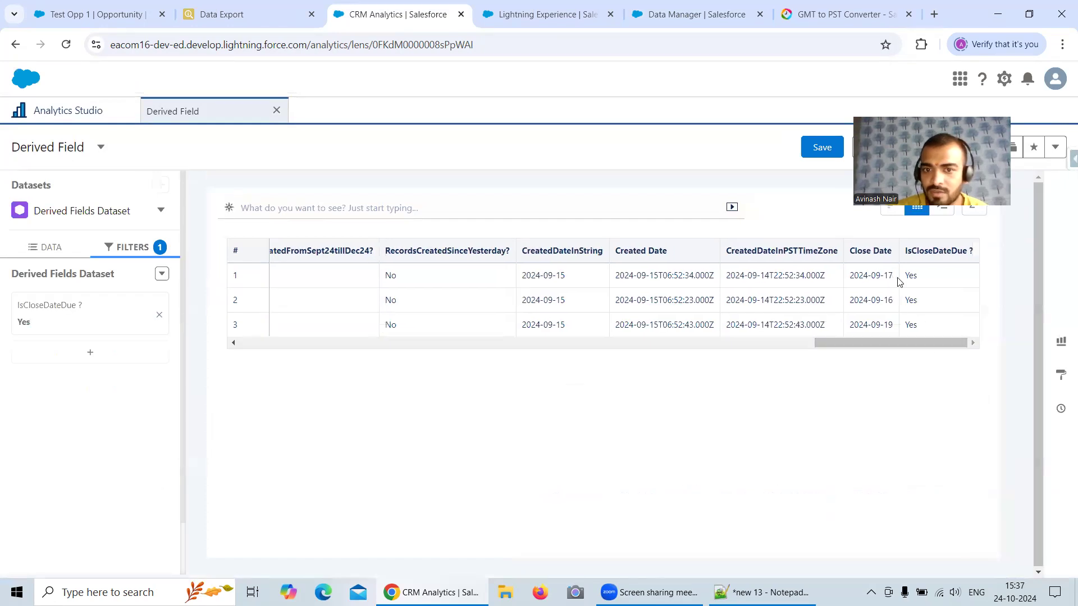
pyautogui.moveTo(871, 345); pyautogui.dragTo(917, 349)
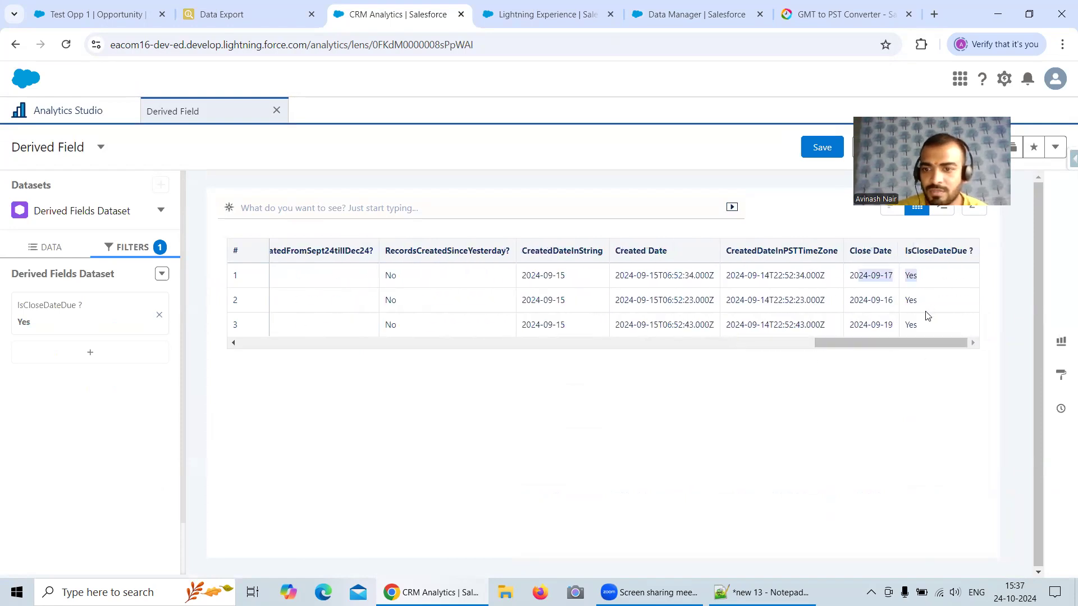
# Step: Move the Stage column between CreatedDateInString and Created Date so it sits near the close date columns
pyautogui.click(50, 248)
pyautogui.scroll(-6, 103, 337)
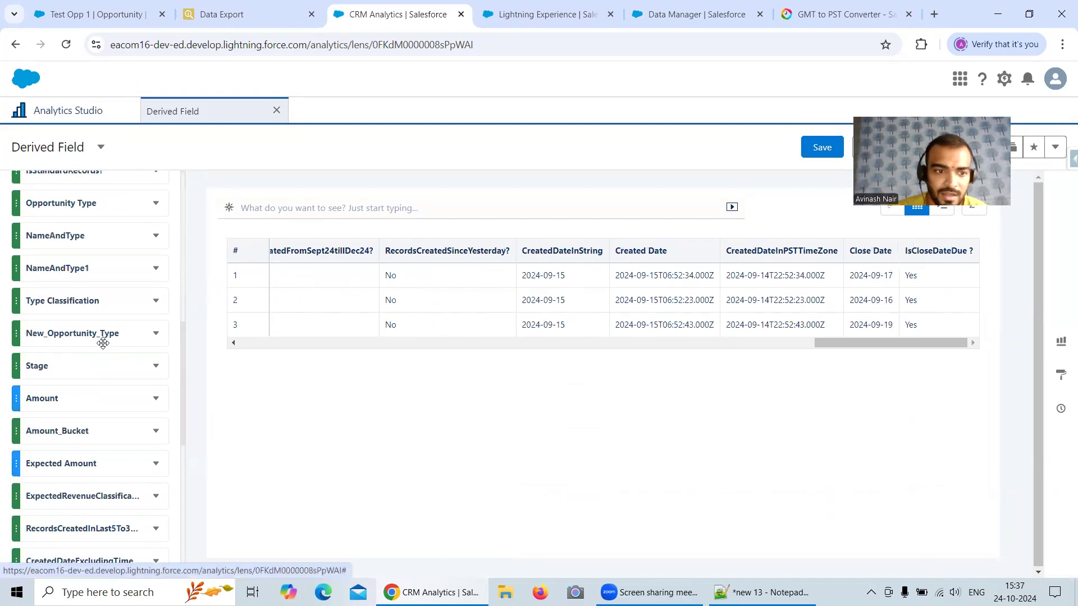
pyautogui.moveTo(96, 354); pyautogui.dragTo(79, 508)
pyautogui.scroll(-5, 84, 393)
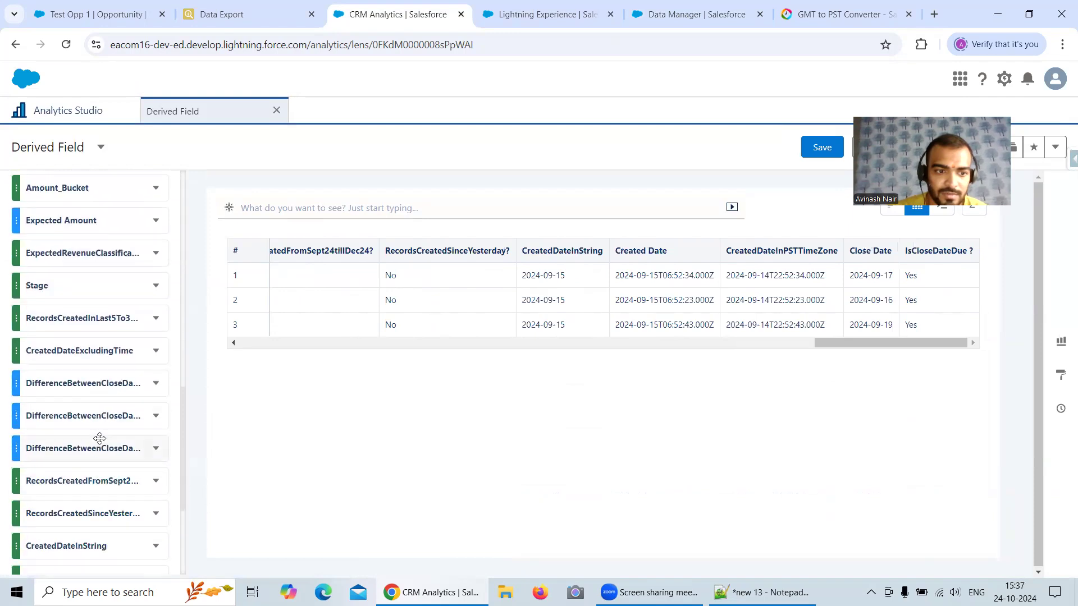
pyautogui.scroll(2, 73, 236)
pyautogui.moveTo(65, 218); pyautogui.dragTo(66, 519)
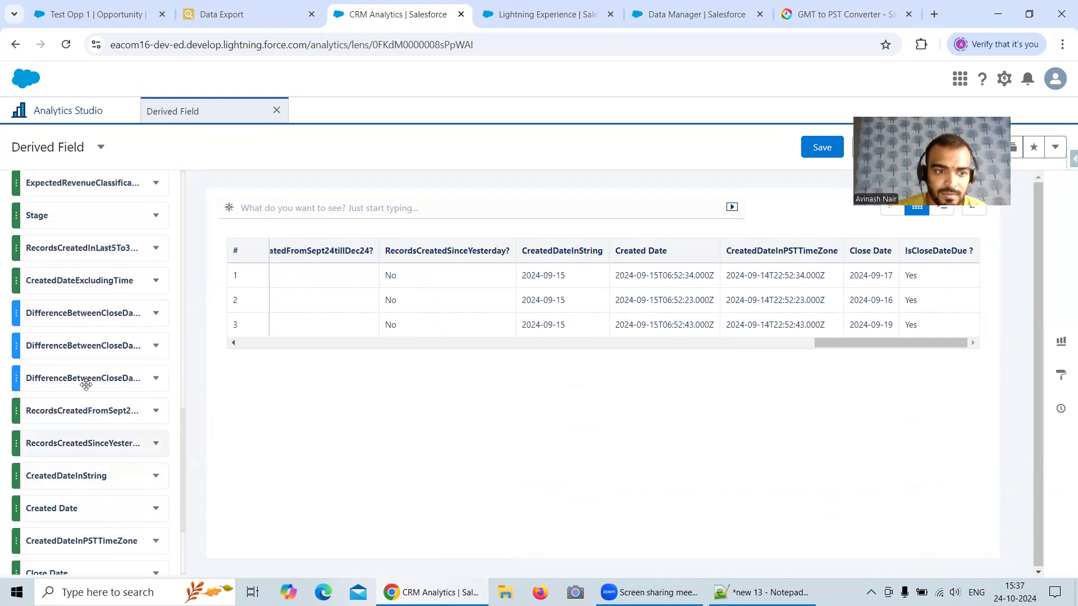
pyautogui.moveTo(74, 215); pyautogui.dragTo(101, 484)
pyautogui.scroll(-3, 112, 455)
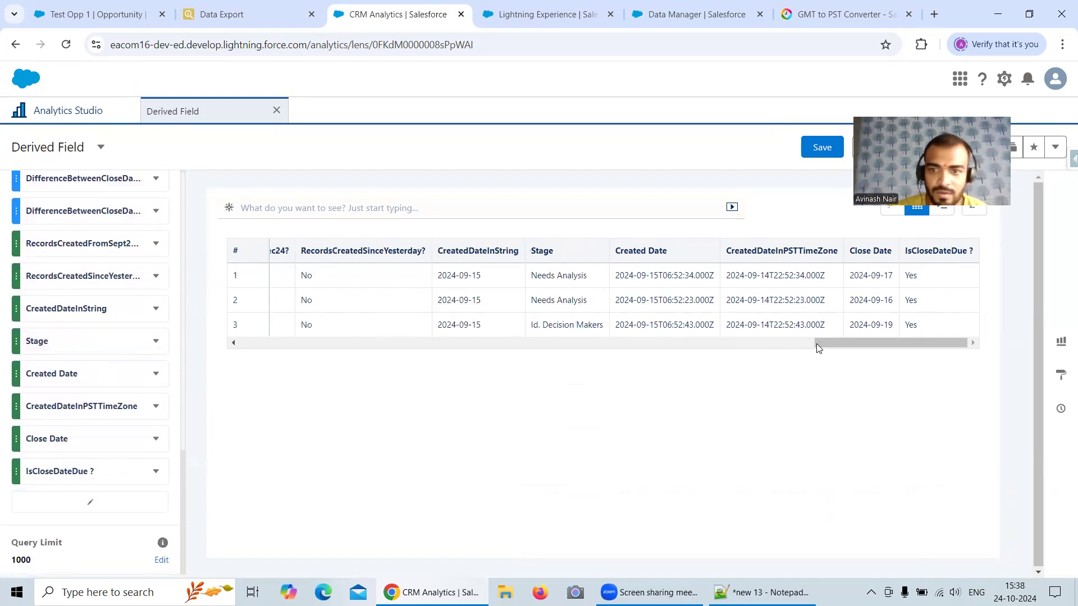
# Step: Compare the Stage, Close Date and IsCloseDateDue ? values of the filtered records
pyautogui.moveTo(829, 343); pyautogui.dragTo(857, 337)
pyautogui.moveTo(535, 276); pyautogui.dragTo(584, 324)
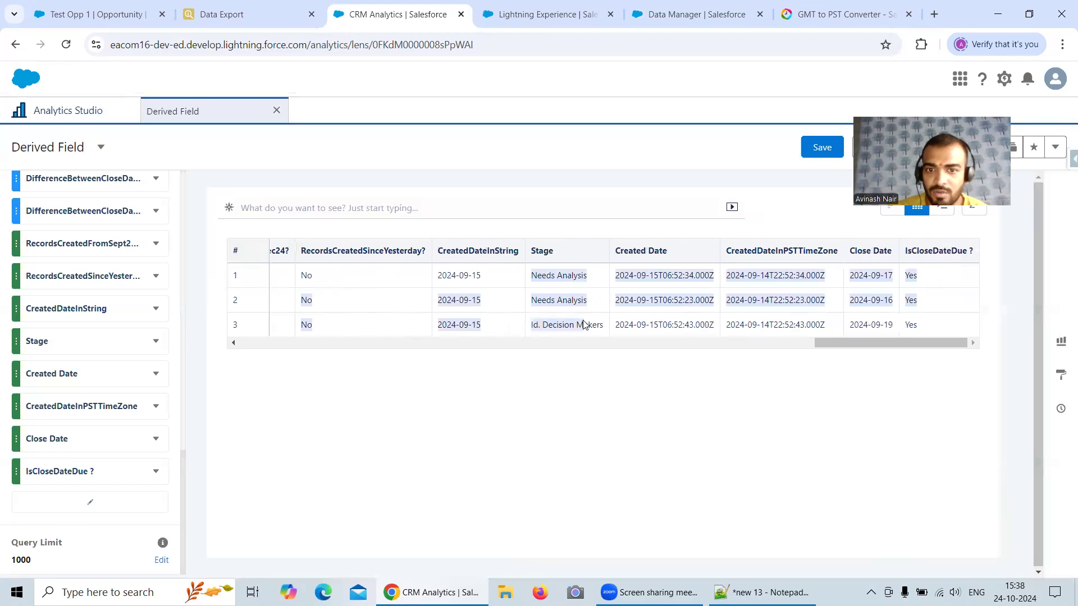
pyautogui.moveTo(944, 287); pyautogui.dragTo(896, 332)
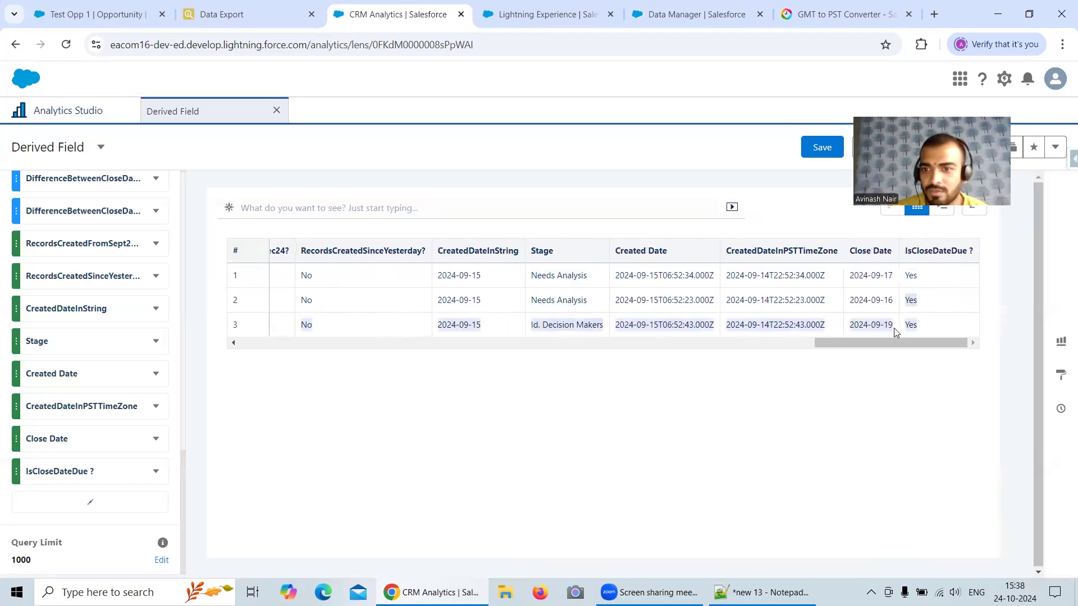